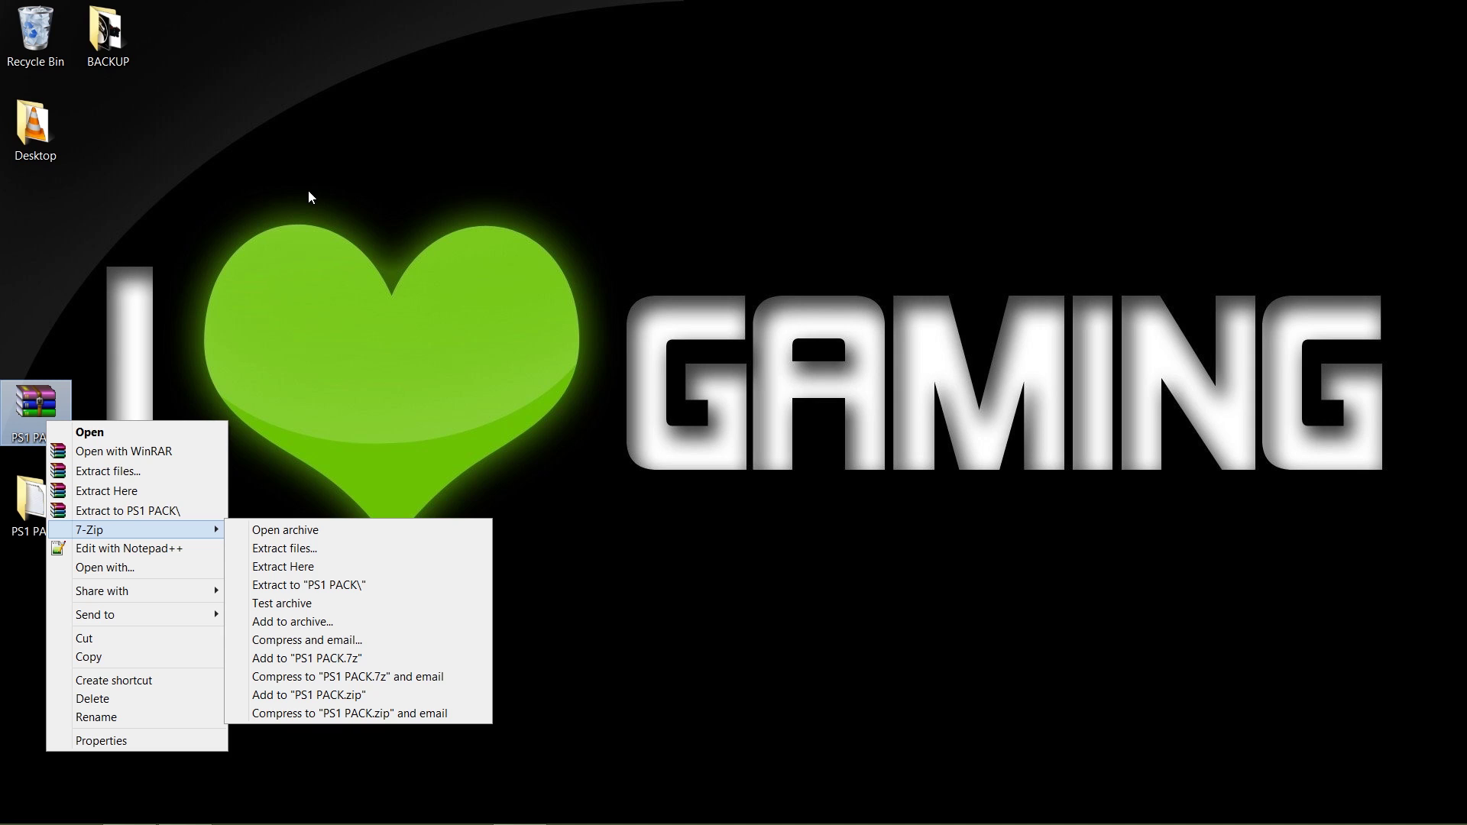
Open the extracted PS1 PACK folder on the desktop and look over its README, HyperSpin Files and RL or HL Media
{"action": "left_click", "coordinate": [397, 378]}
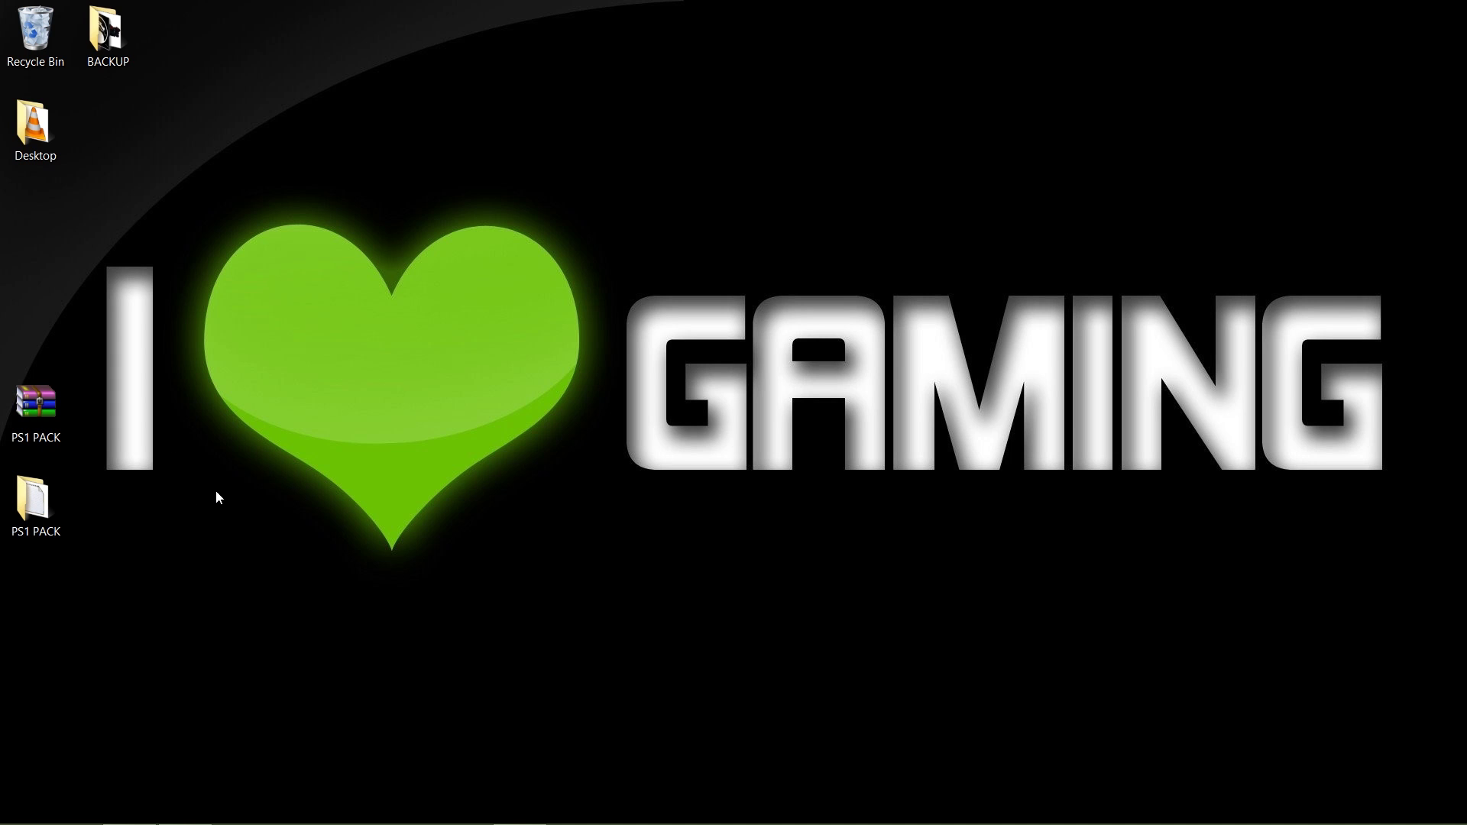
{"action": "double_click", "coordinate": [23, 522]}
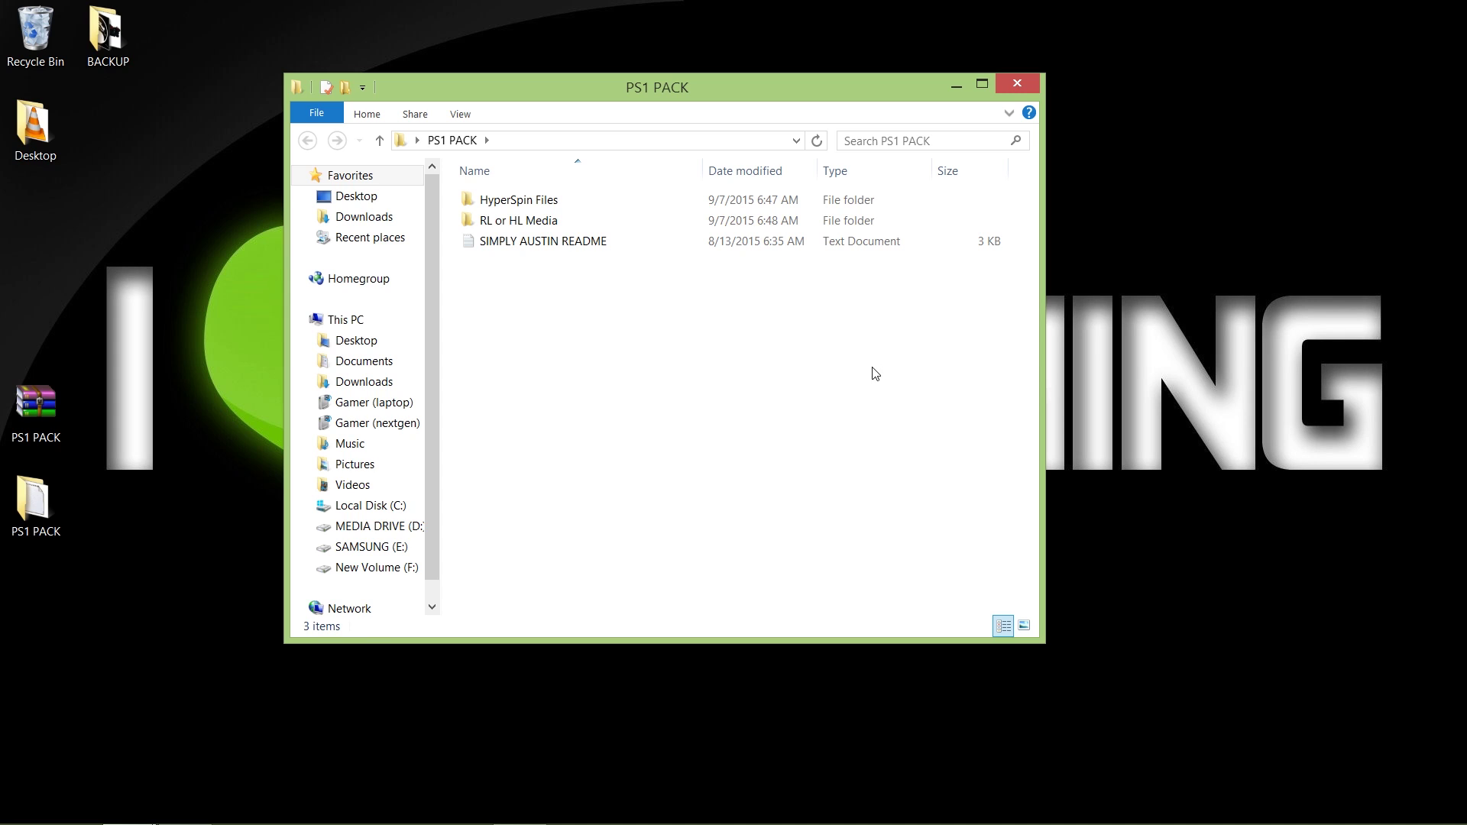
{"action": "left_click", "coordinate": [562, 246]}
{"action": "left_click", "coordinate": [561, 246]}
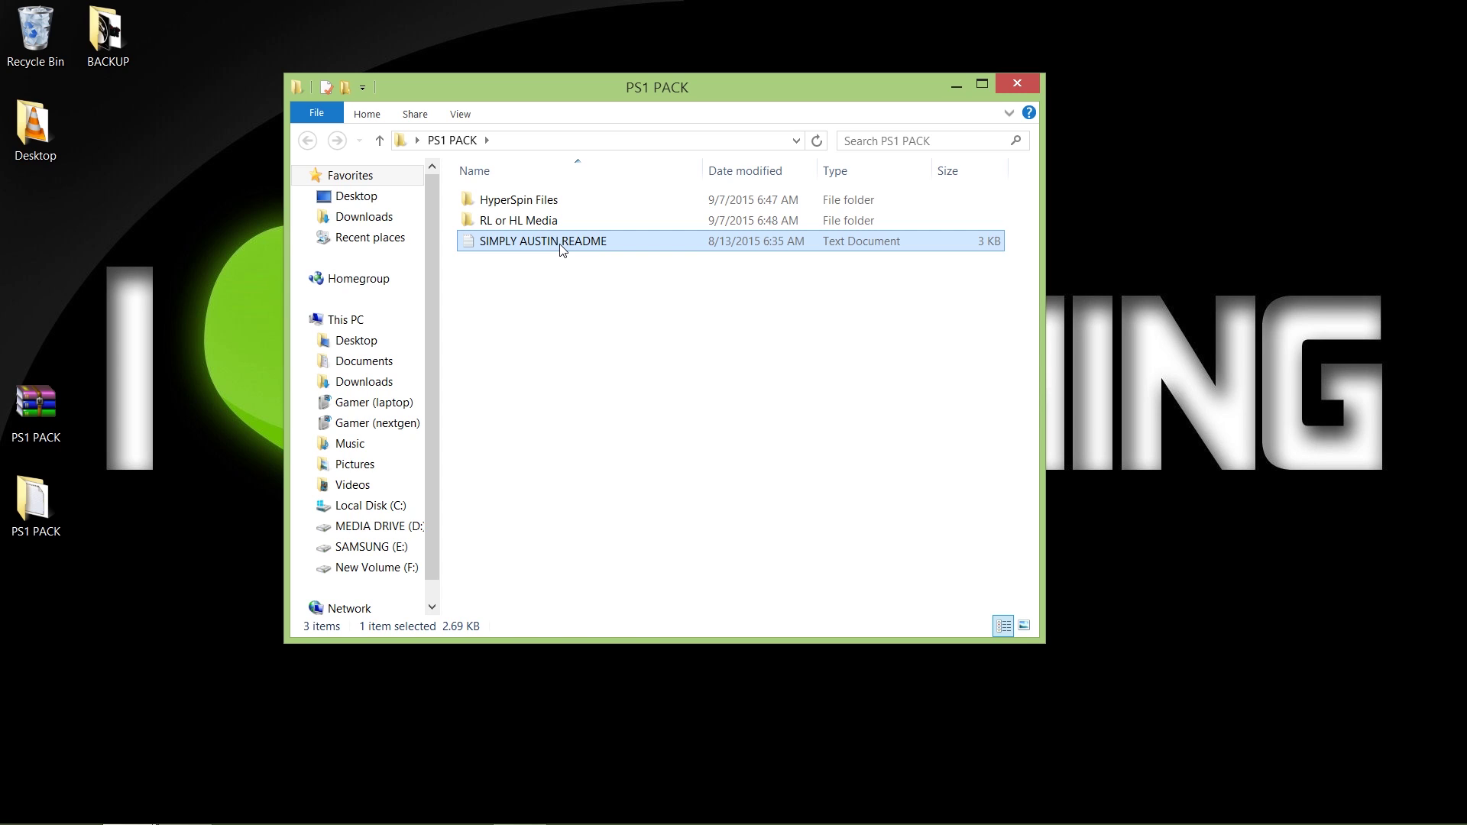
{"action": "left_click", "coordinate": [562, 244]}
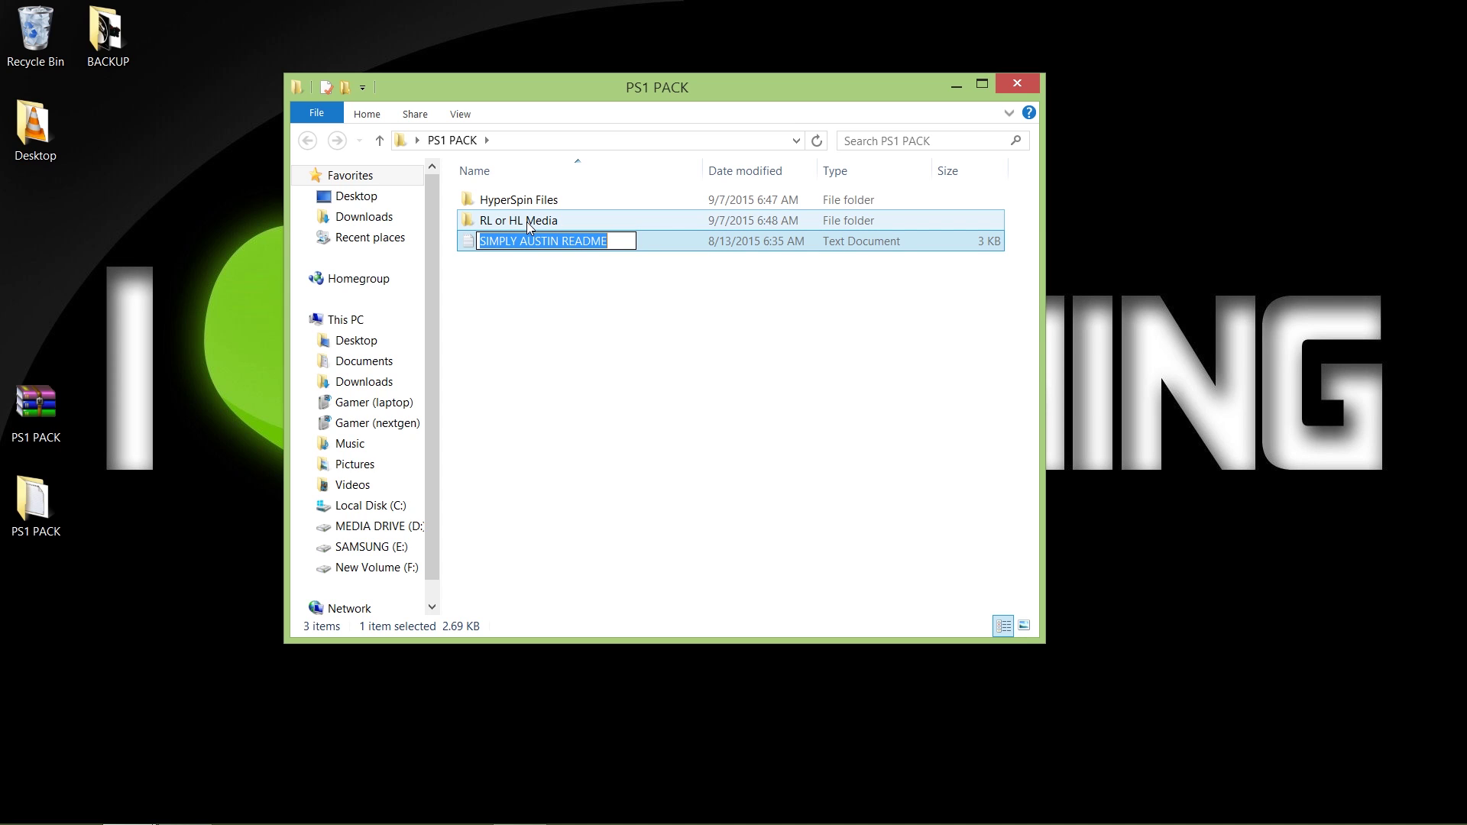
{"action": "left_click", "coordinate": [526, 224]}
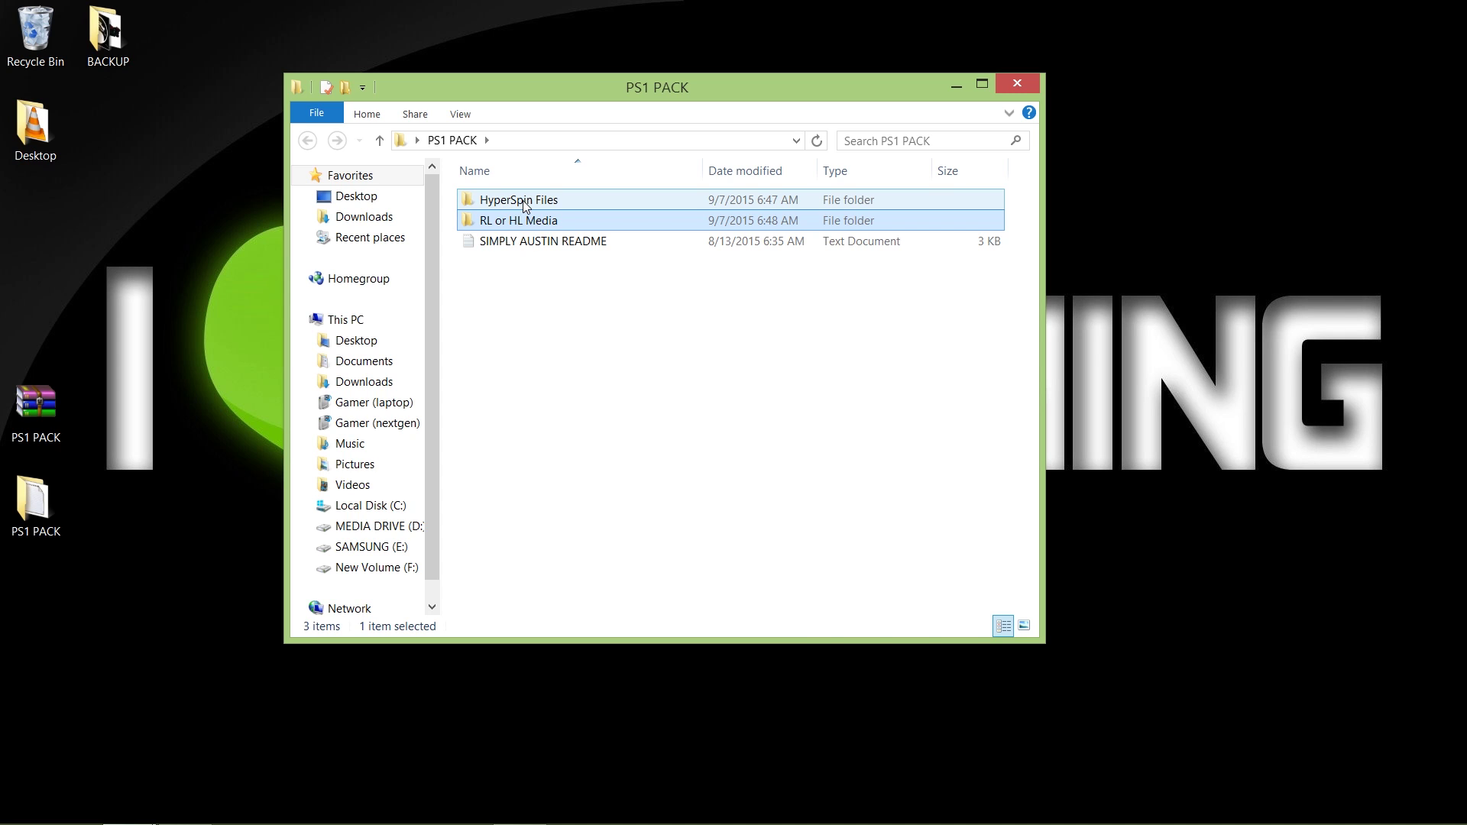
{"action": "left_click", "coordinate": [529, 206]}
{"action": "left_click", "coordinate": [541, 223]}
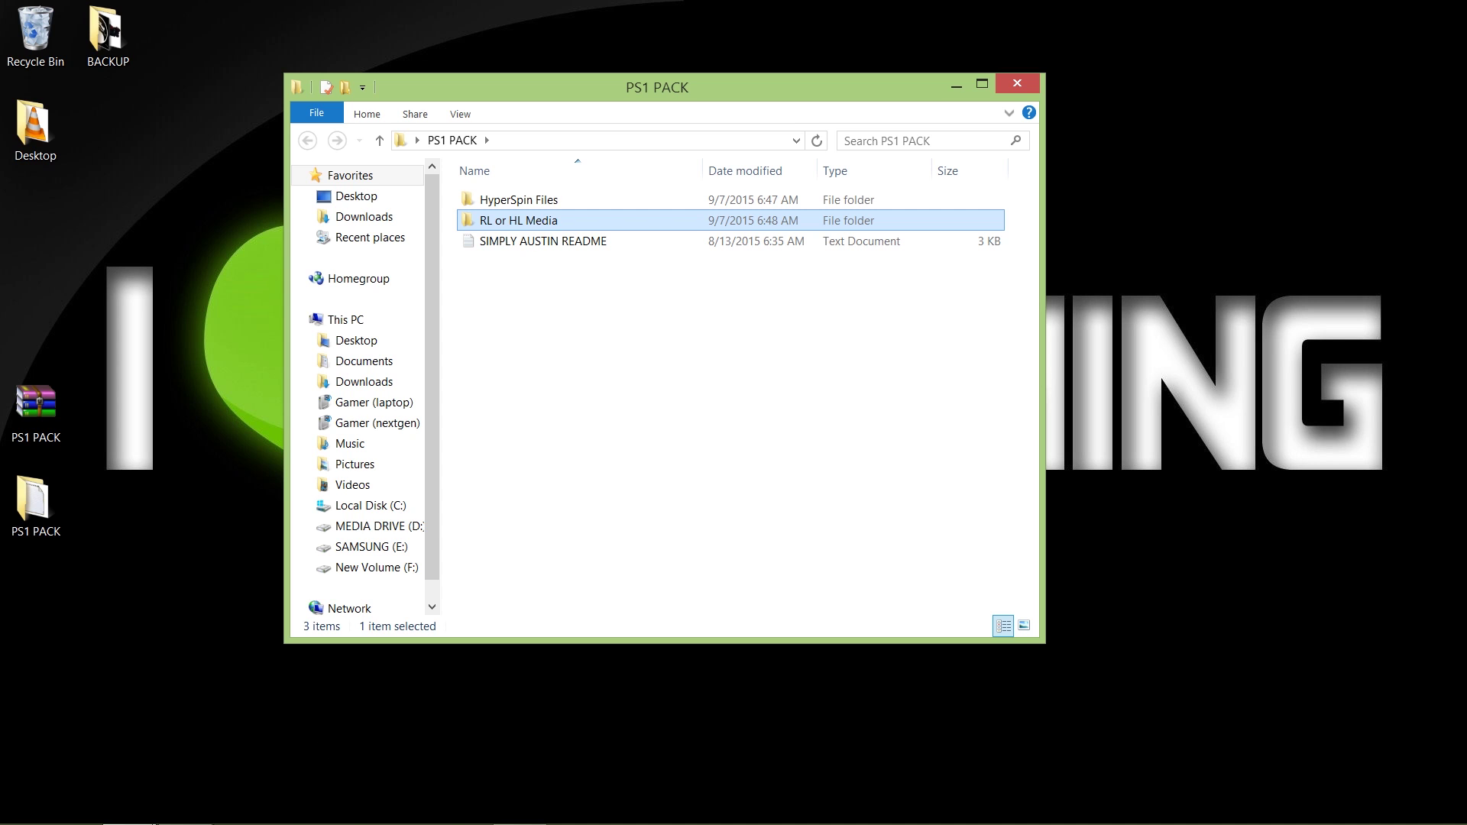
Show the SAMSUNG (E:) drive in the other Explorer window and arrange it beside the PS1 PACK window
{"action": "mouse_move", "coordinate": [152, 806]}
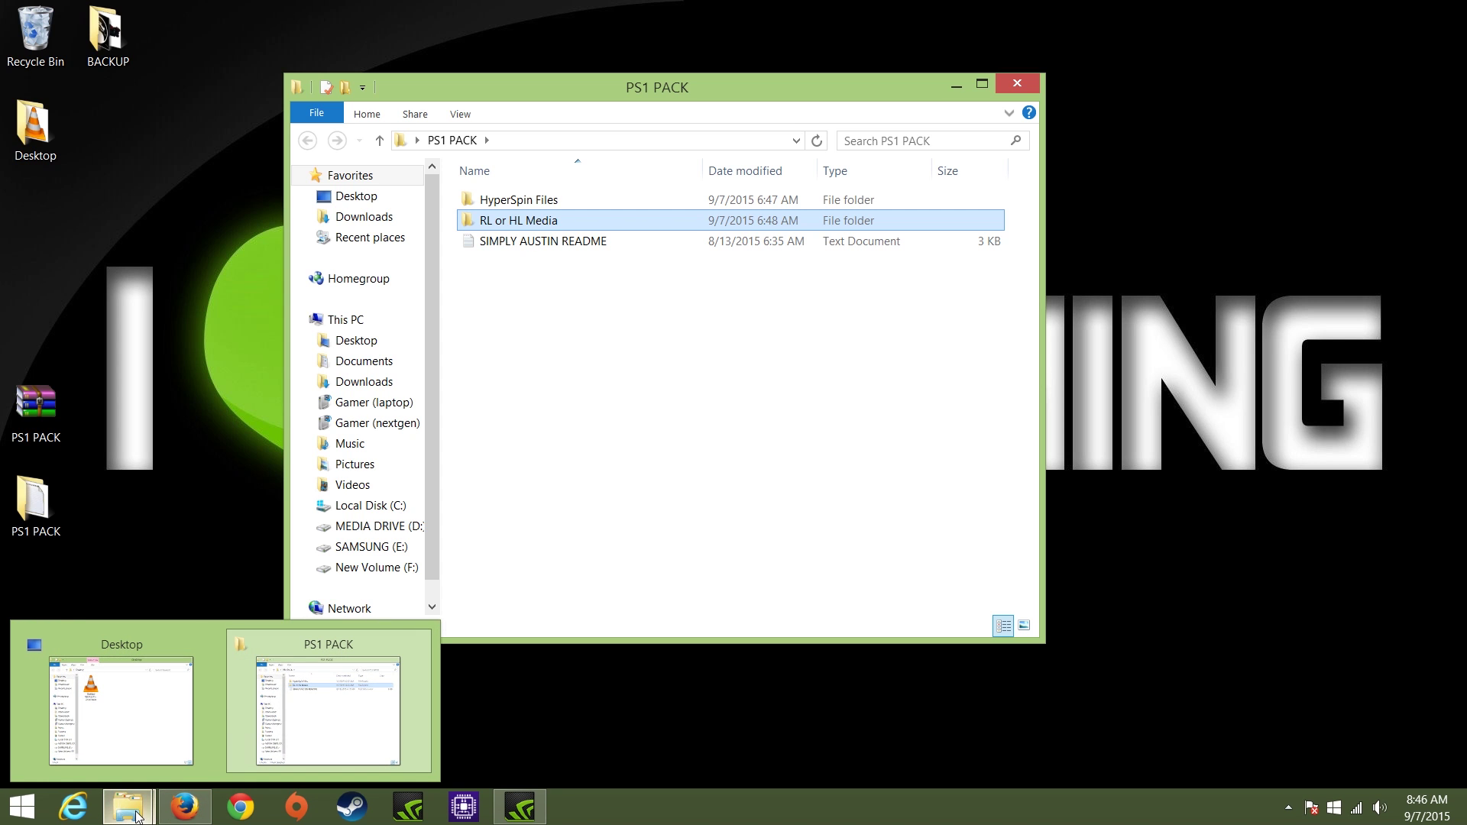
{"action": "mouse_move", "coordinate": [122, 738]}
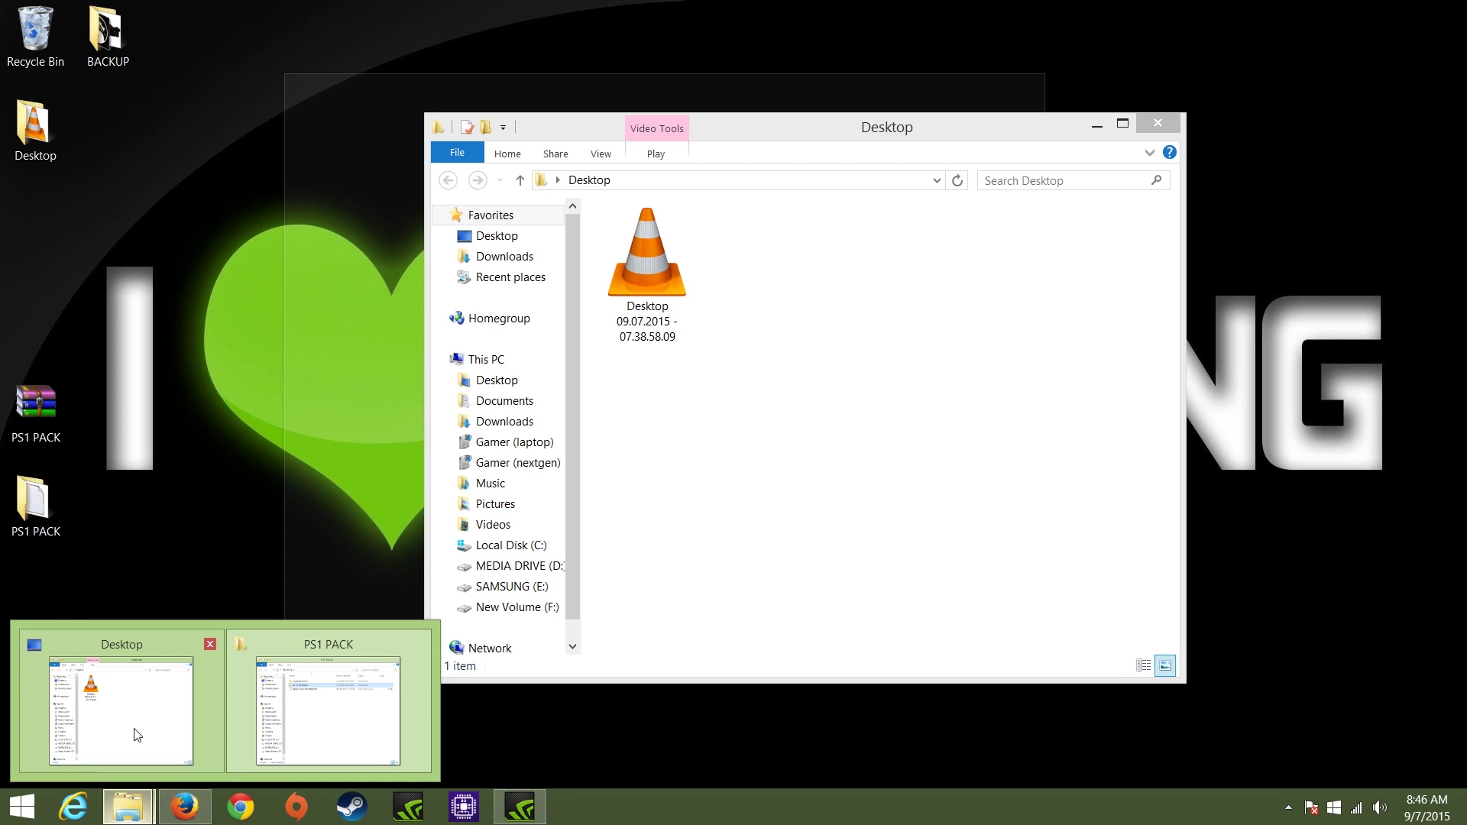
{"action": "left_click", "coordinate": [136, 730]}
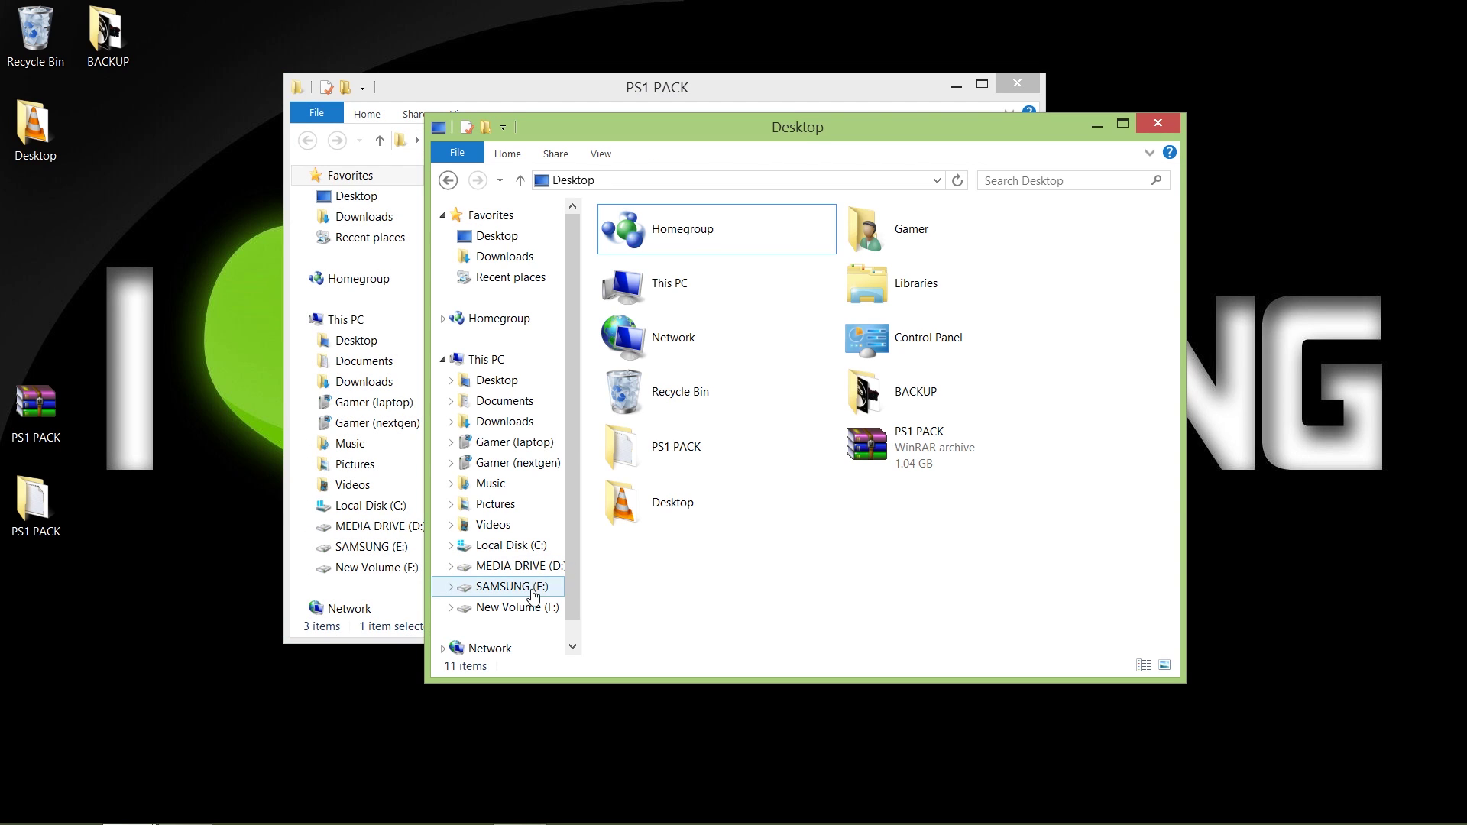
{"action": "left_click", "coordinate": [514, 588]}
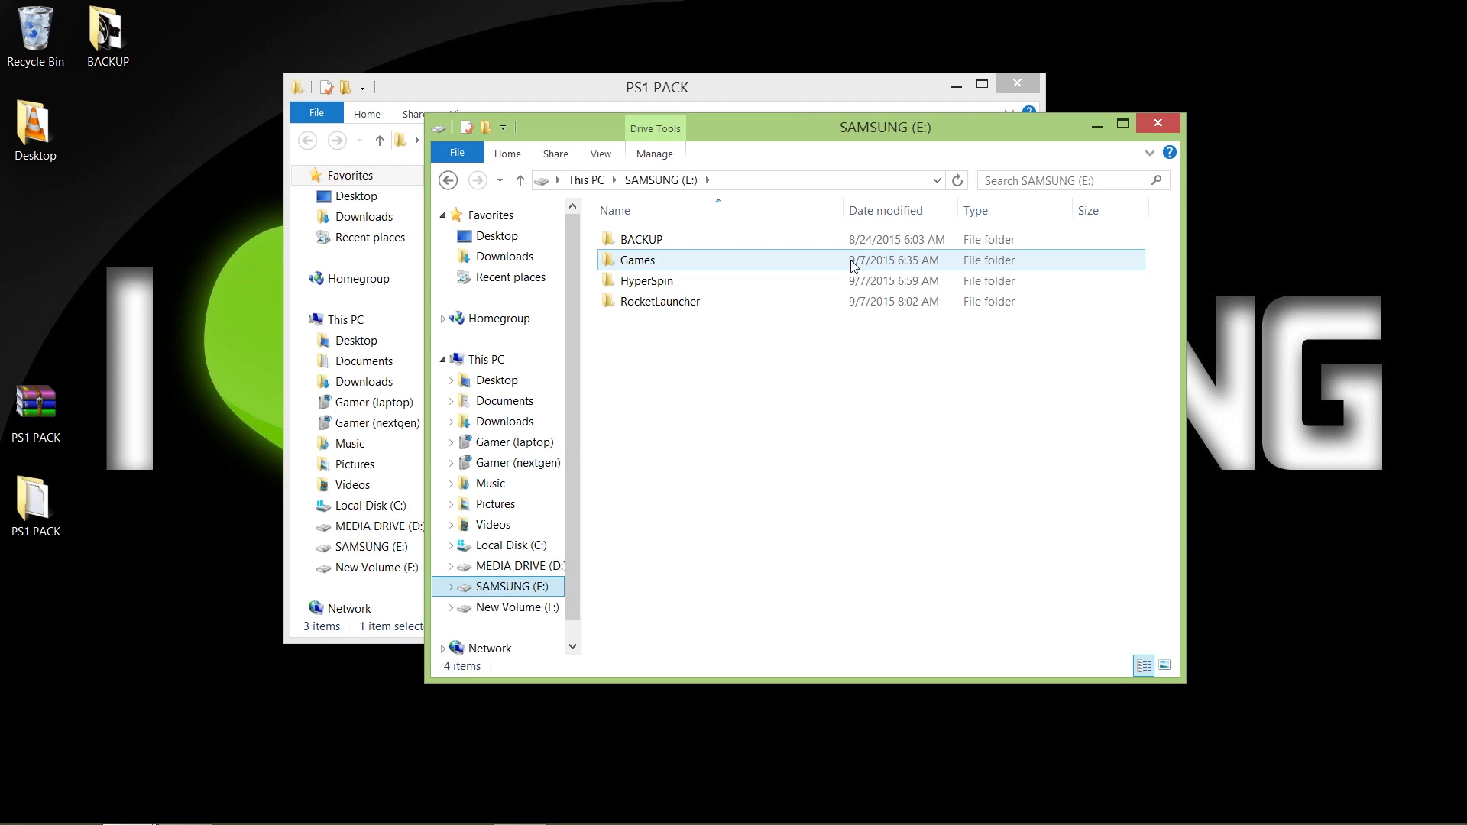
{"action": "left_click", "coordinate": [707, 101]}
{"action": "left_click_drag", "start_coordinate": [708, 100], "coordinate": [446, 84]}
{"action": "left_click", "coordinate": [924, 130]}
{"action": "left_click_drag", "start_coordinate": [925, 130], "coordinate": [1138, 159]}
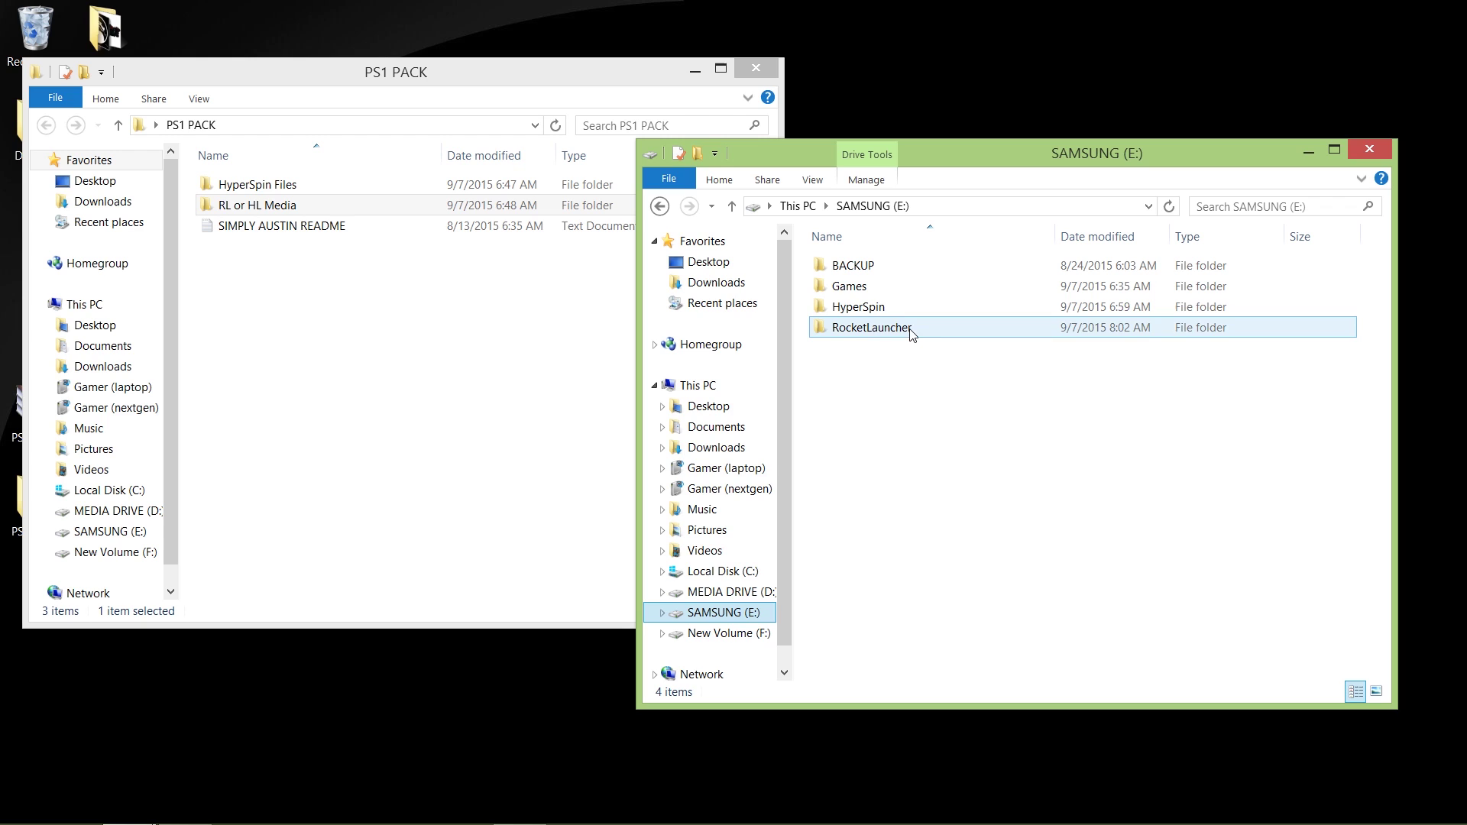
Open the RocketLauncher folder on SAMSUNG (E:) and the RL or HL Media folder of the PS1 PACK
{"action": "mouse_move", "coordinate": [889, 302]}
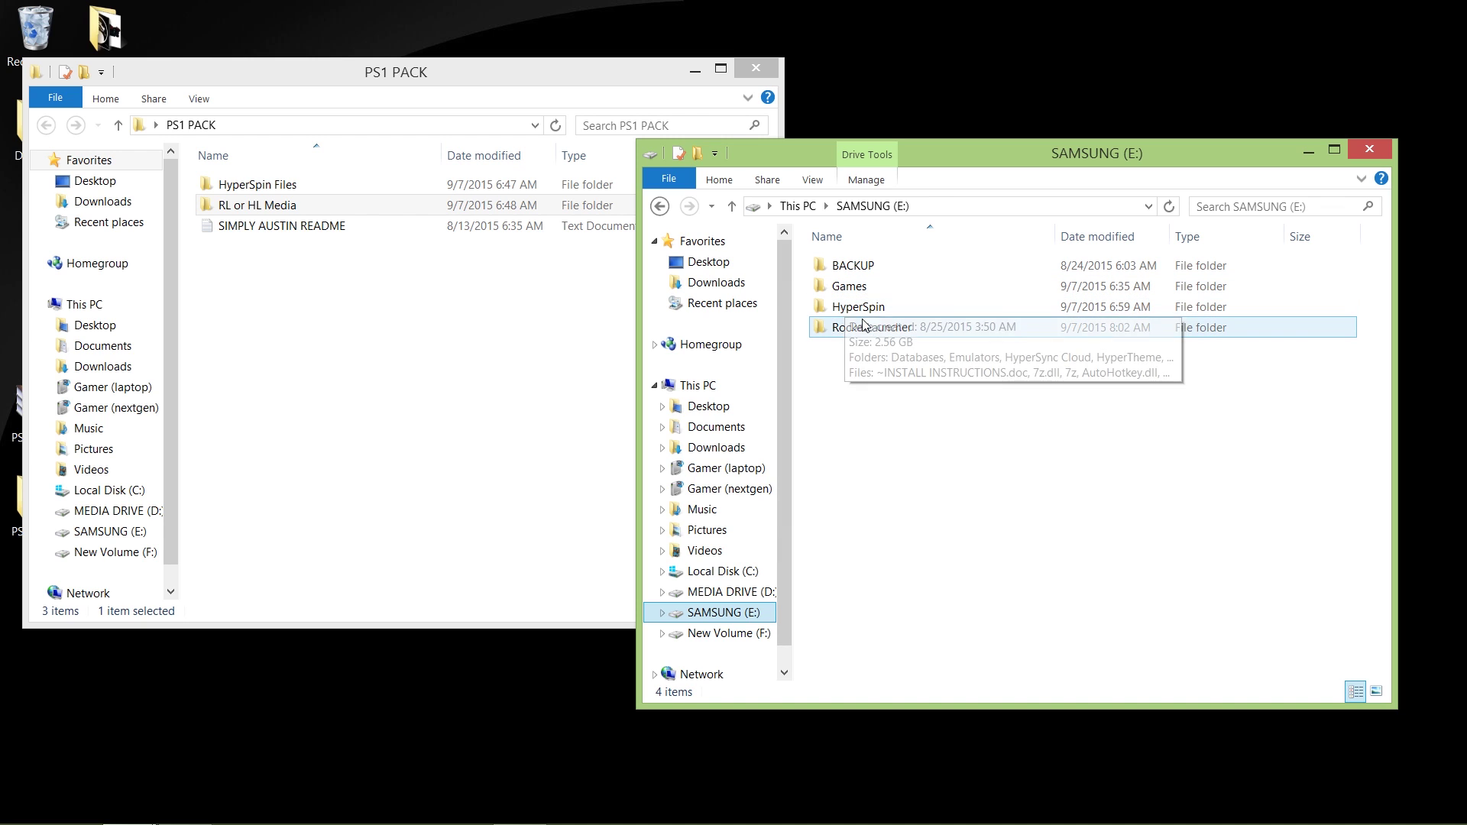
{"action": "double_click", "coordinate": [871, 327]}
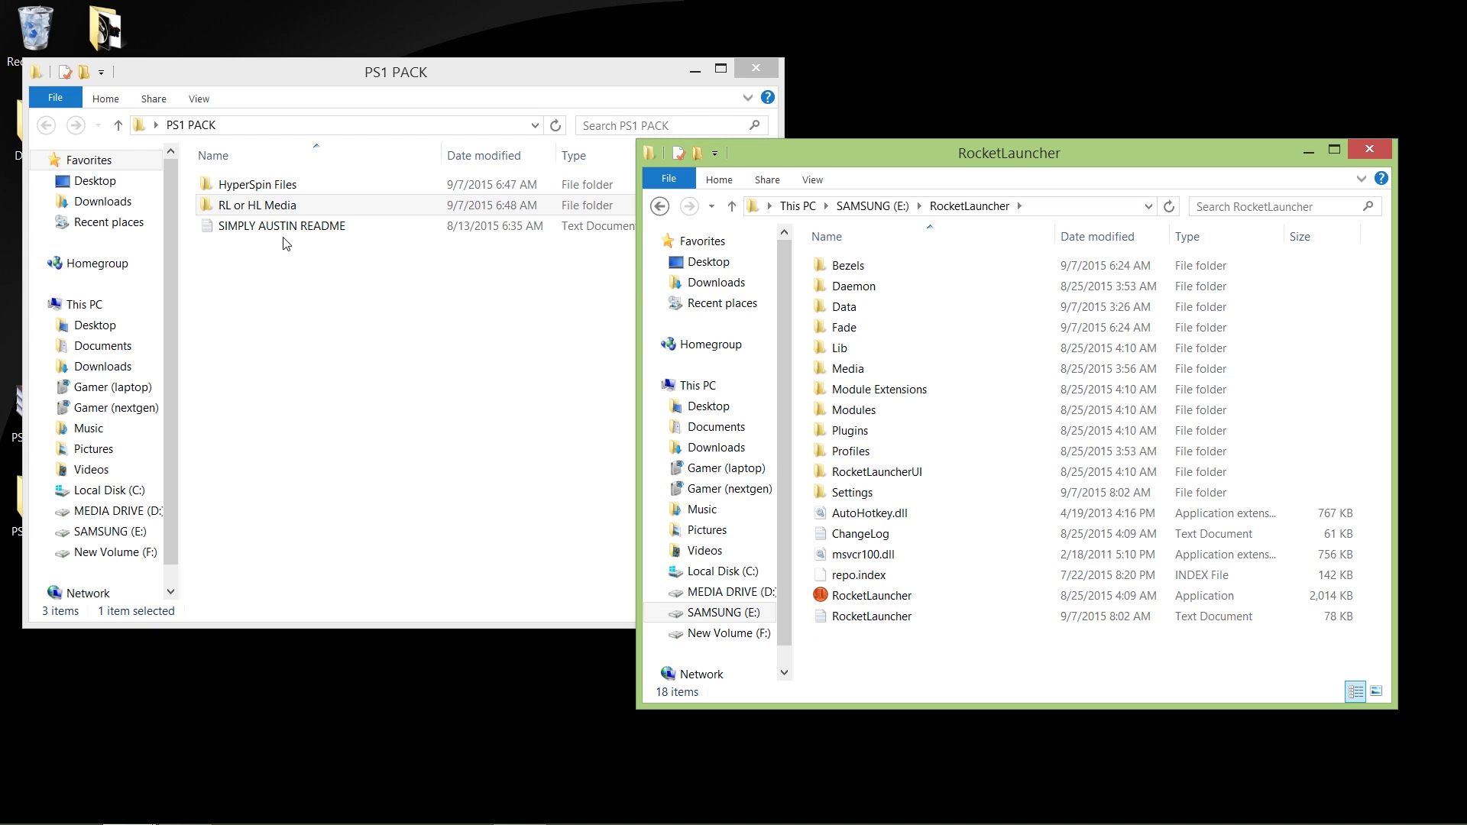
{"action": "left_click", "coordinate": [226, 206]}
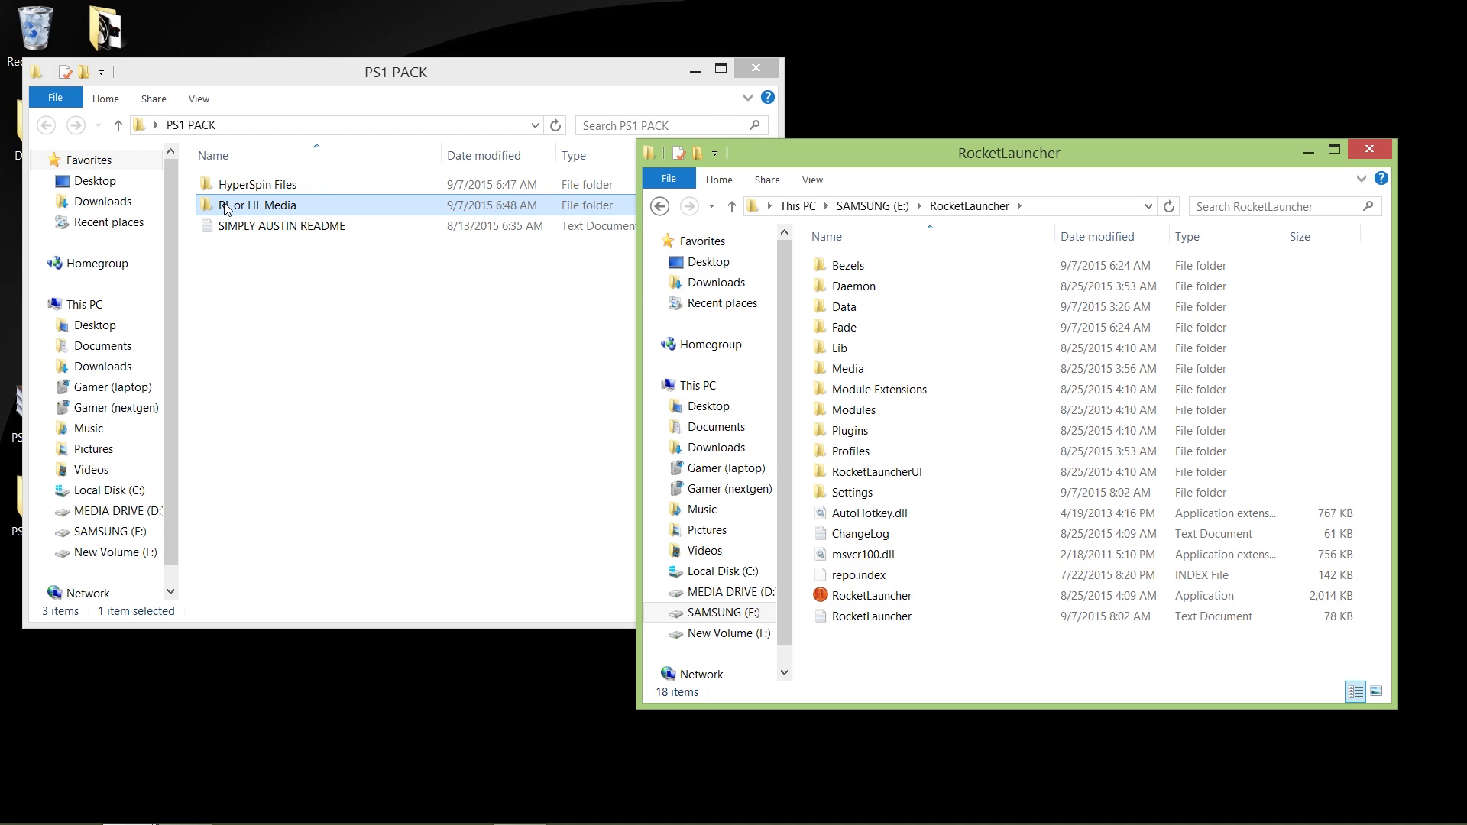
{"action": "double_click", "coordinate": [226, 206]}
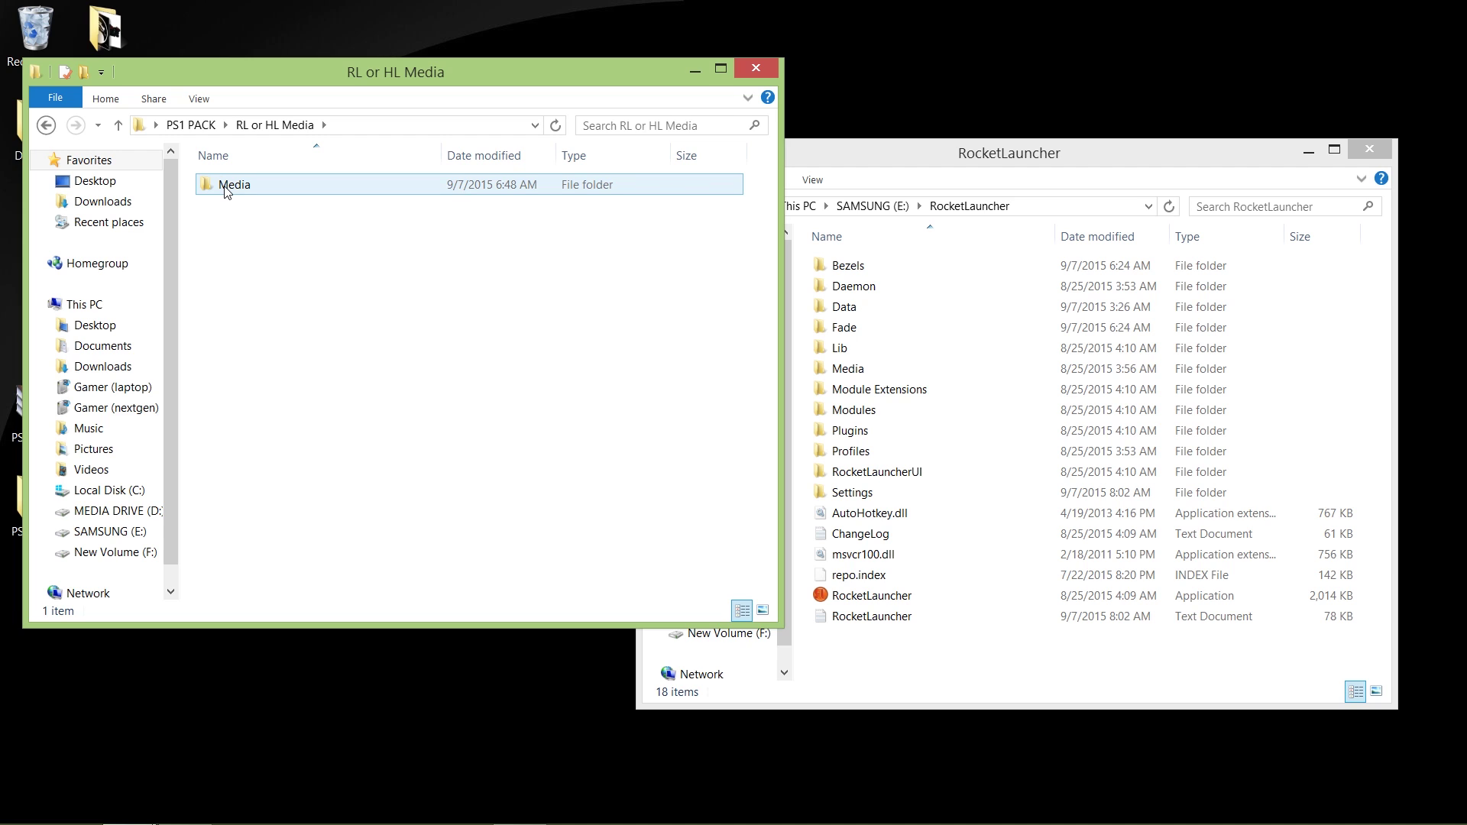
{"action": "left_click", "coordinate": [227, 189]}
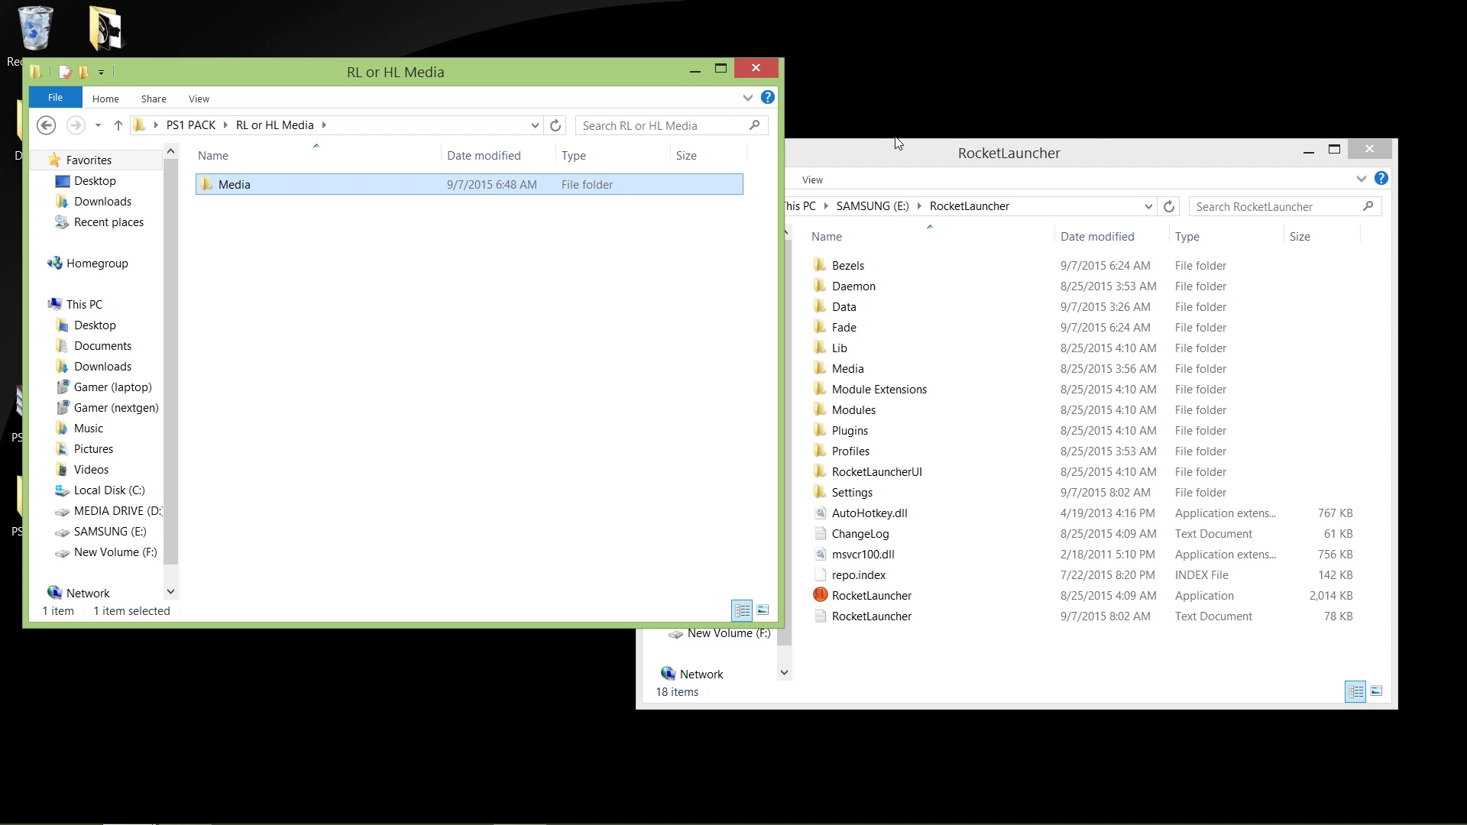
{"action": "left_click", "coordinate": [1048, 153]}
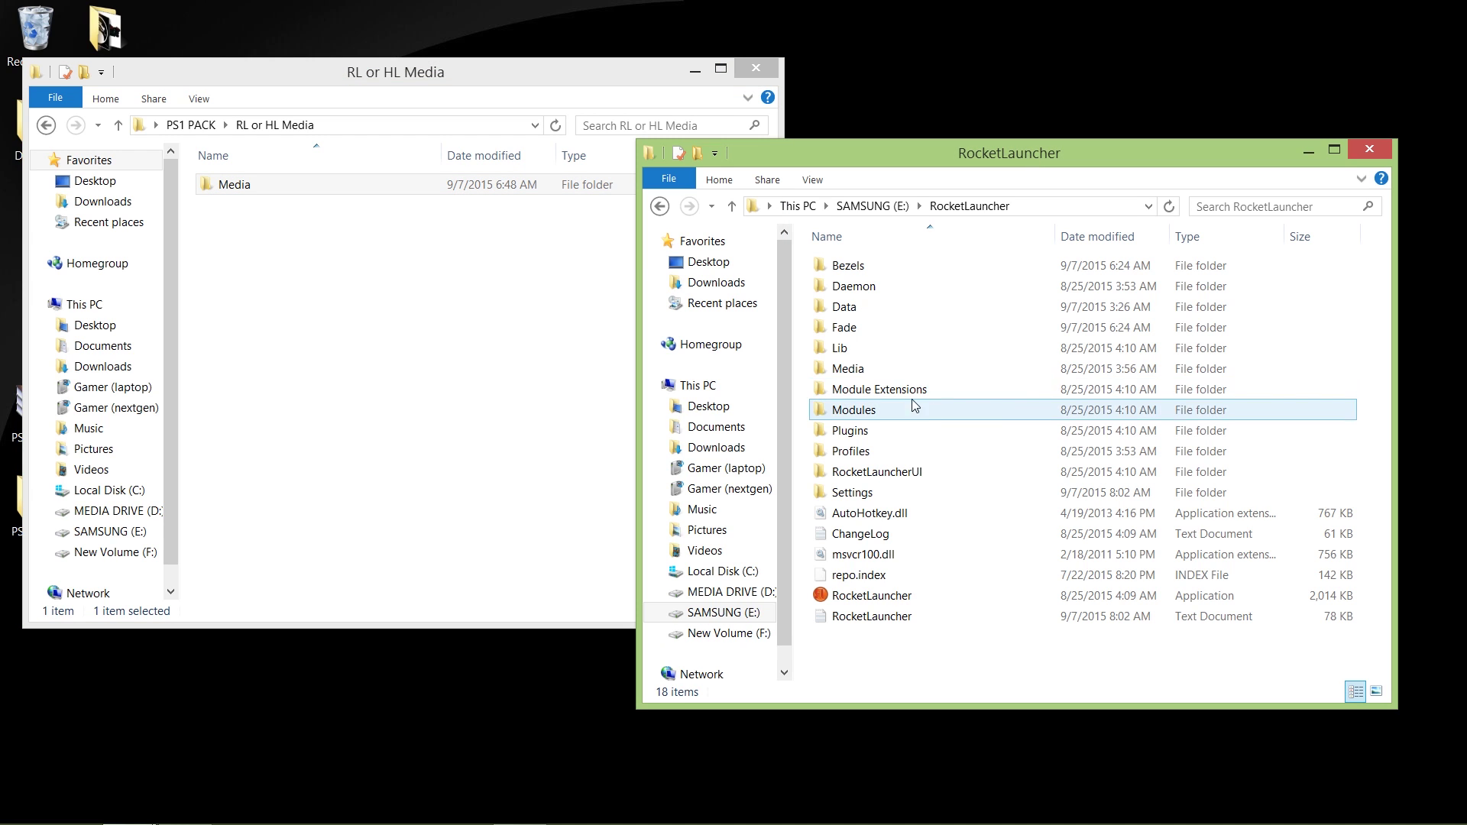
{"action": "left_click", "coordinate": [903, 374]}
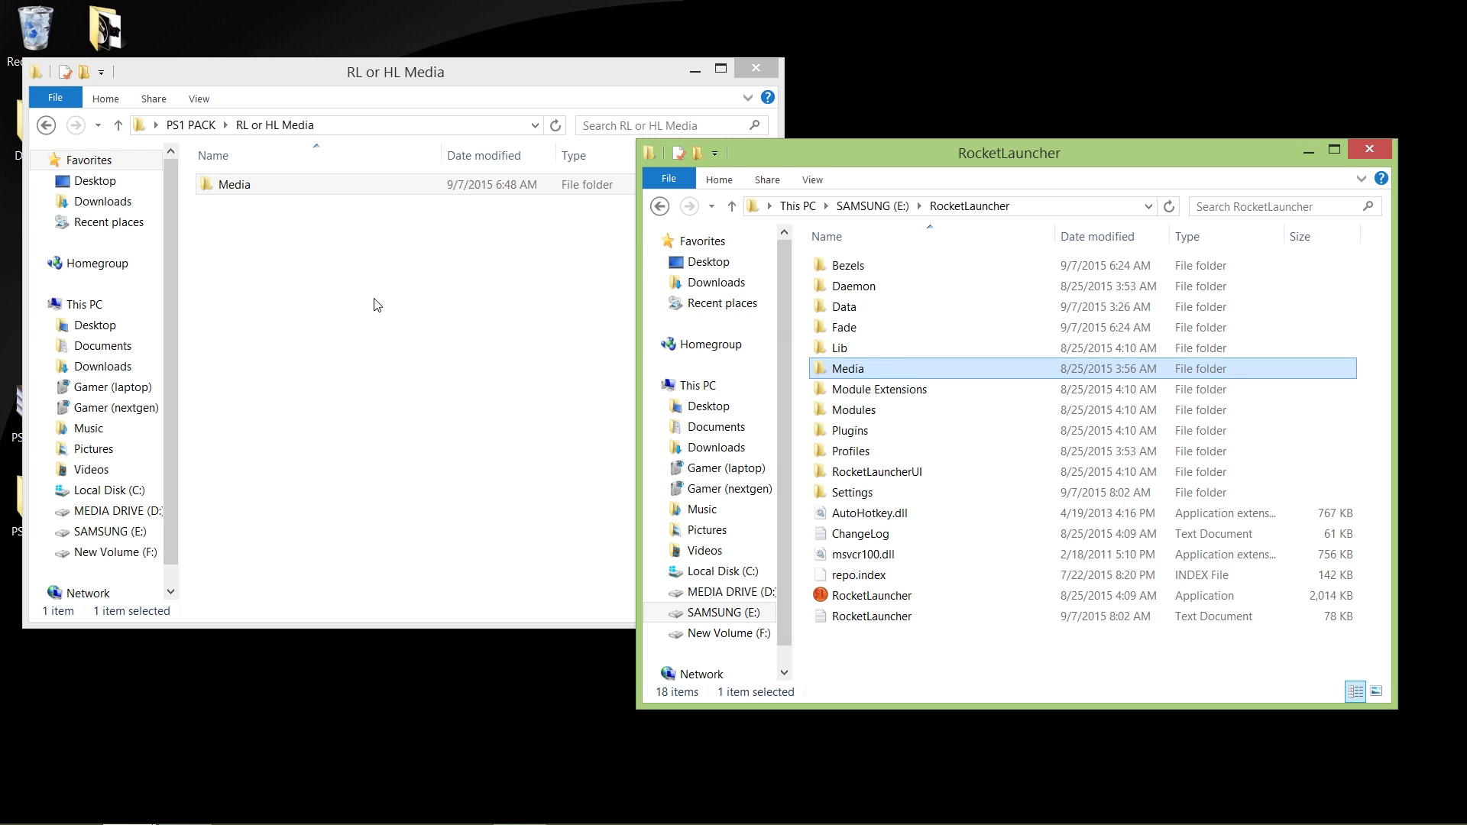
Copy the pack's Media folder into the RocketLauncher folder, replacing the files with the same names
{"action": "left_click", "coordinate": [236, 191]}
{"action": "left_click_drag", "start_coordinate": [236, 191], "coordinate": [903, 666]}
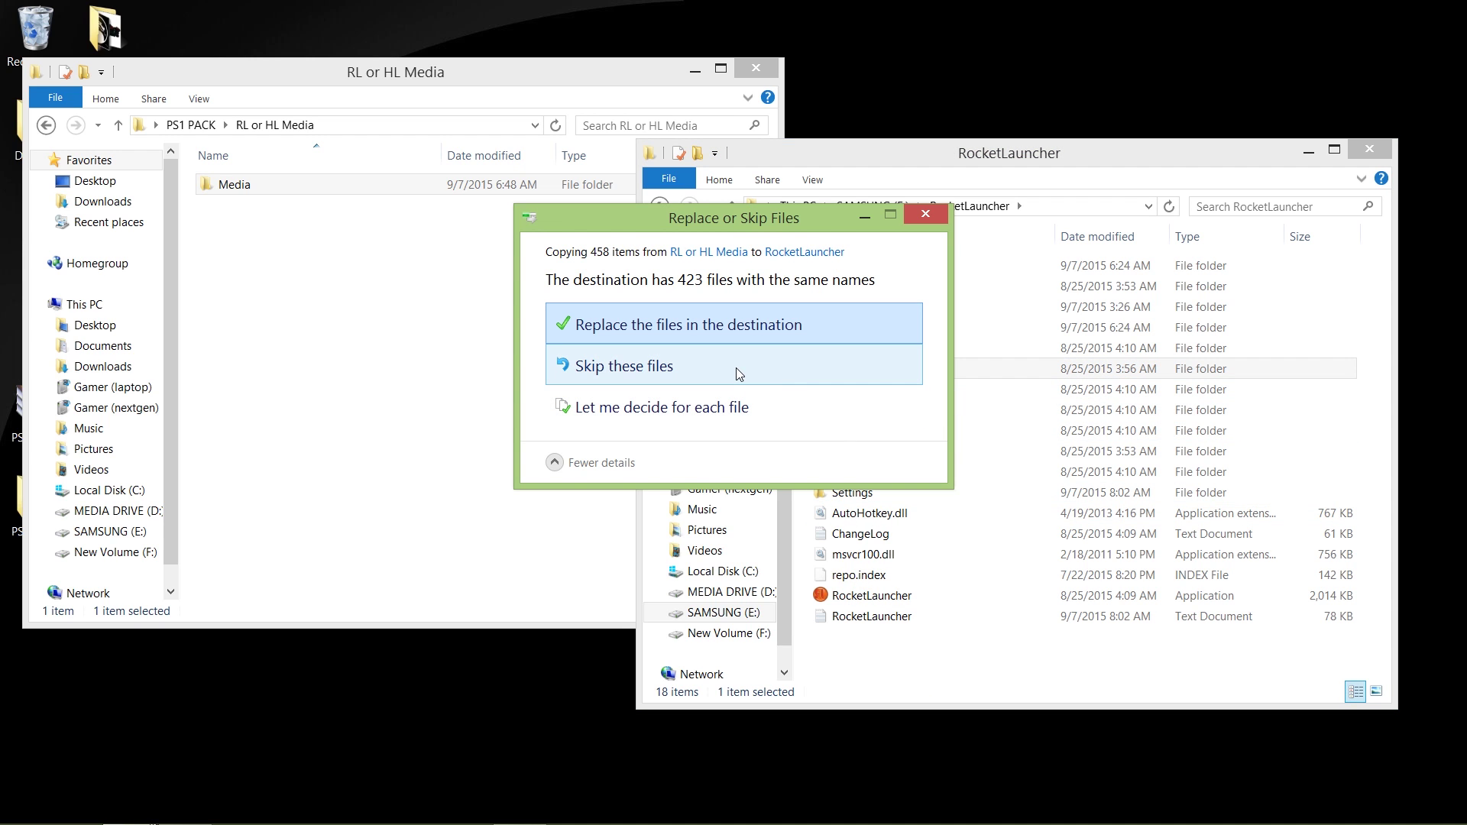
{"action": "left_click", "coordinate": [690, 330]}
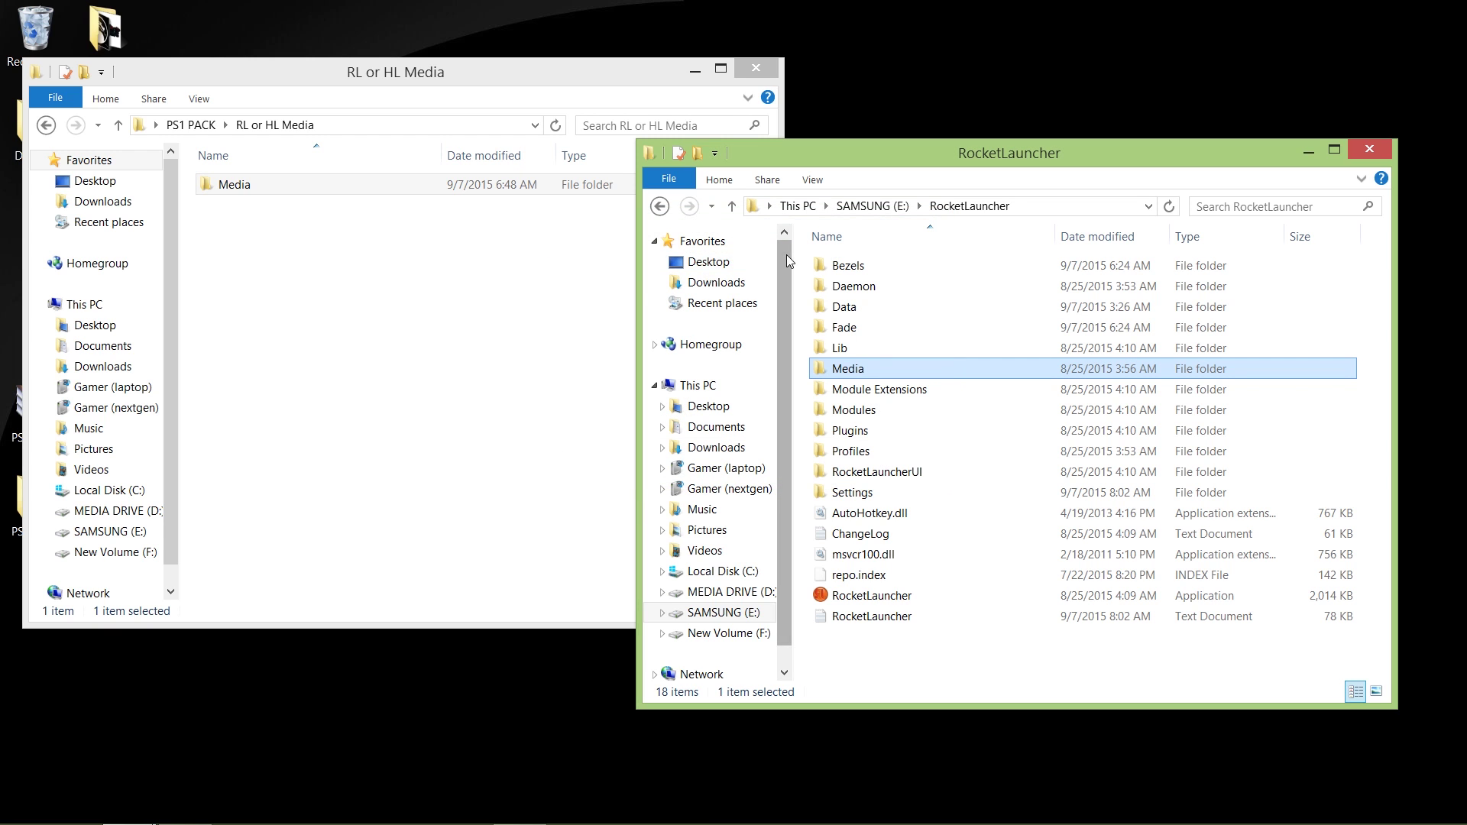
Open the HyperSpin folder on SAMSUNG (E:) and the HyperSpin Files folder of the PS1 PACK
{"action": "left_click", "coordinate": [729, 207]}
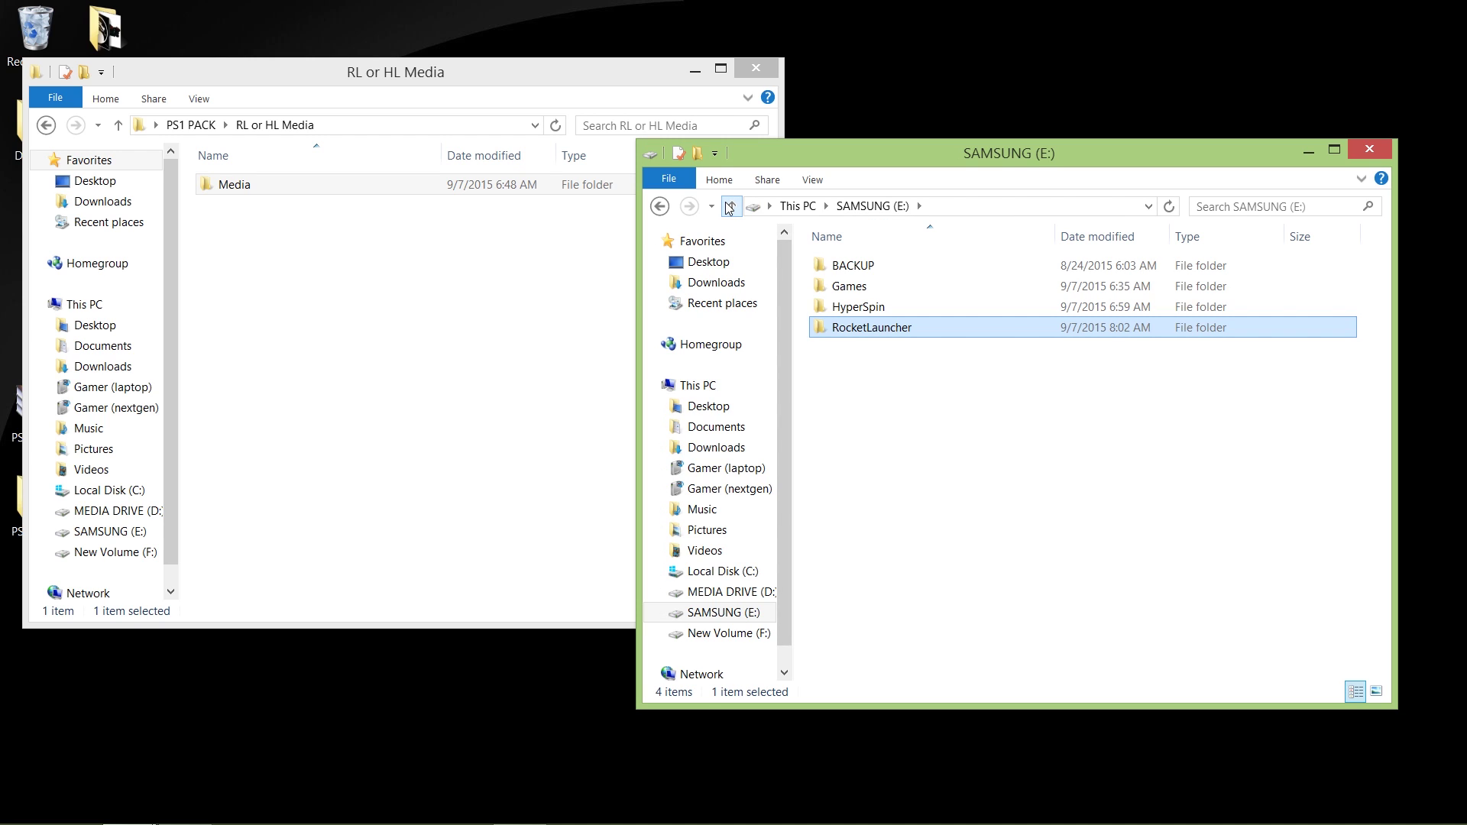
{"action": "double_click", "coordinate": [888, 307]}
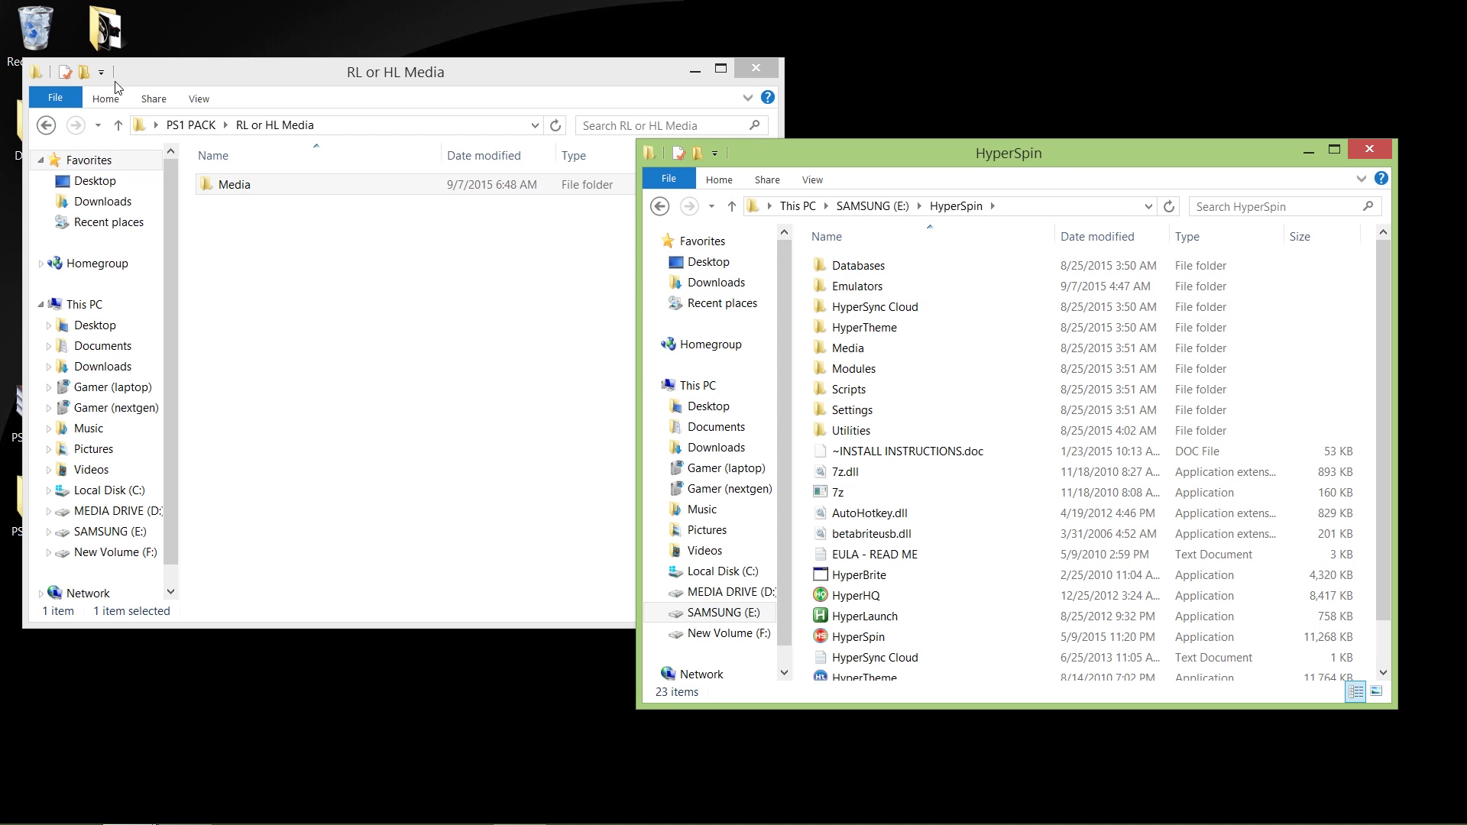
{"action": "left_click", "coordinate": [118, 124]}
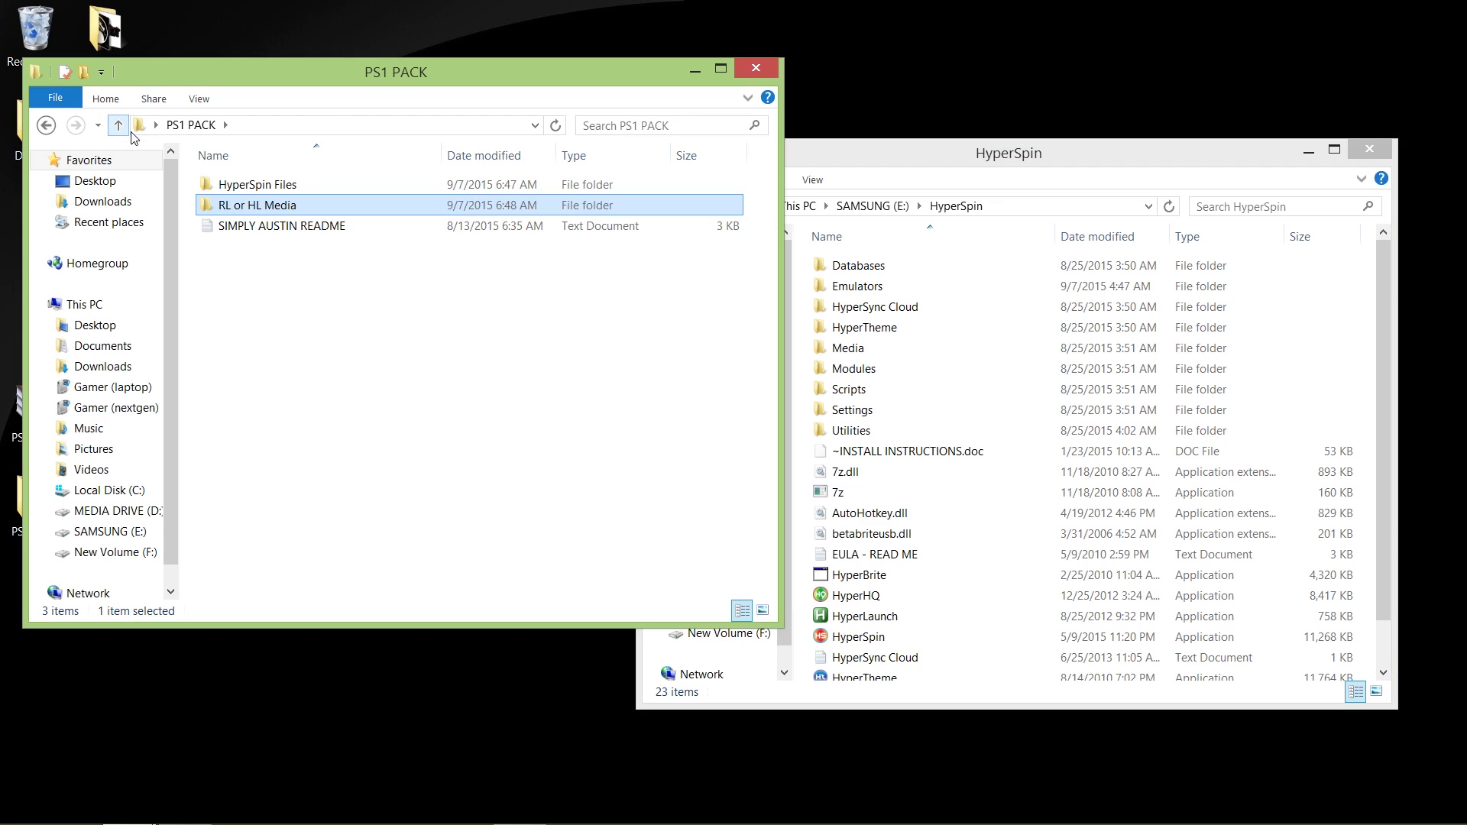
{"action": "double_click", "coordinate": [304, 176]}
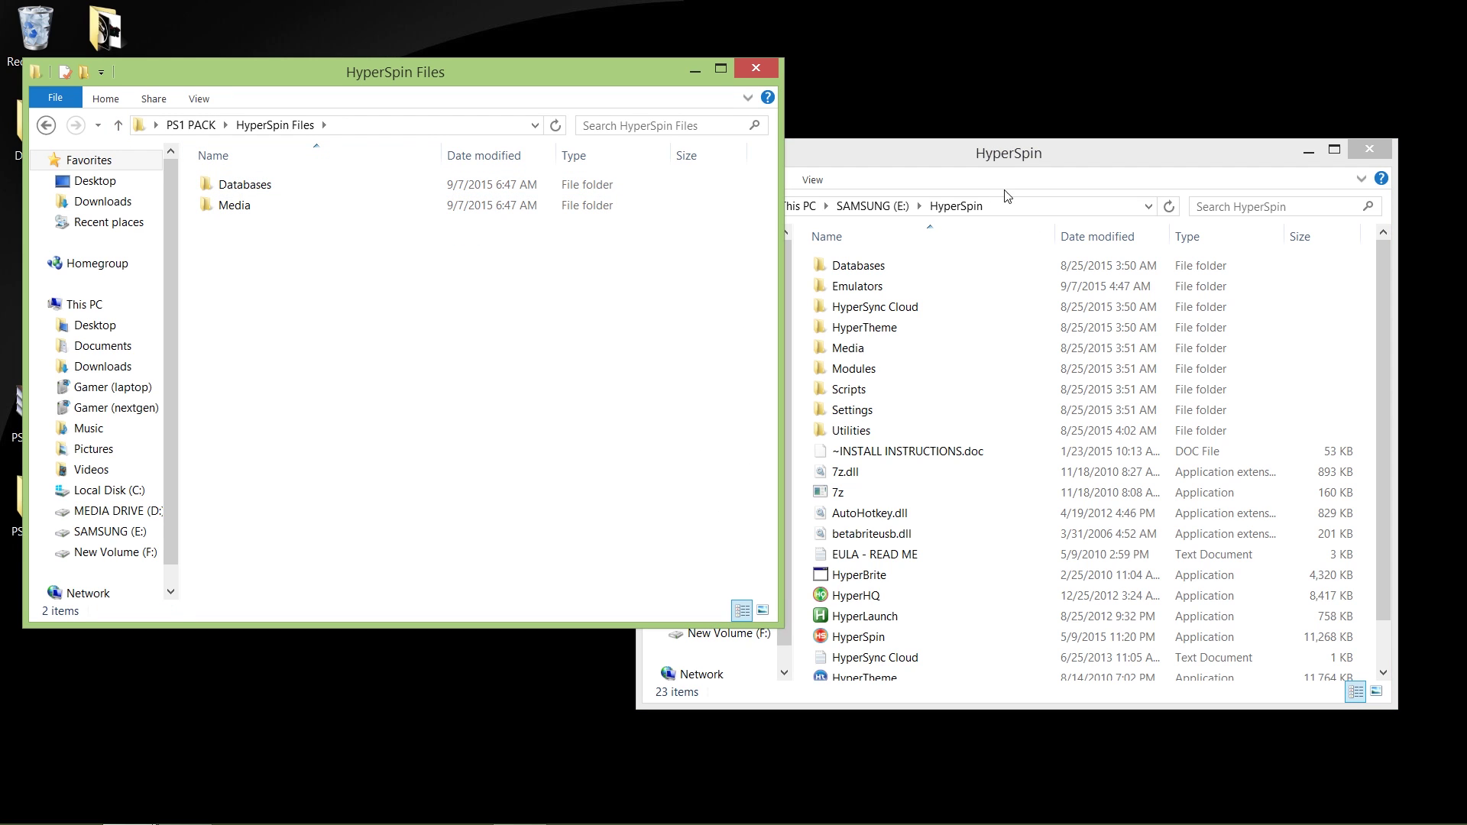
{"action": "left_click", "coordinate": [957, 169]}
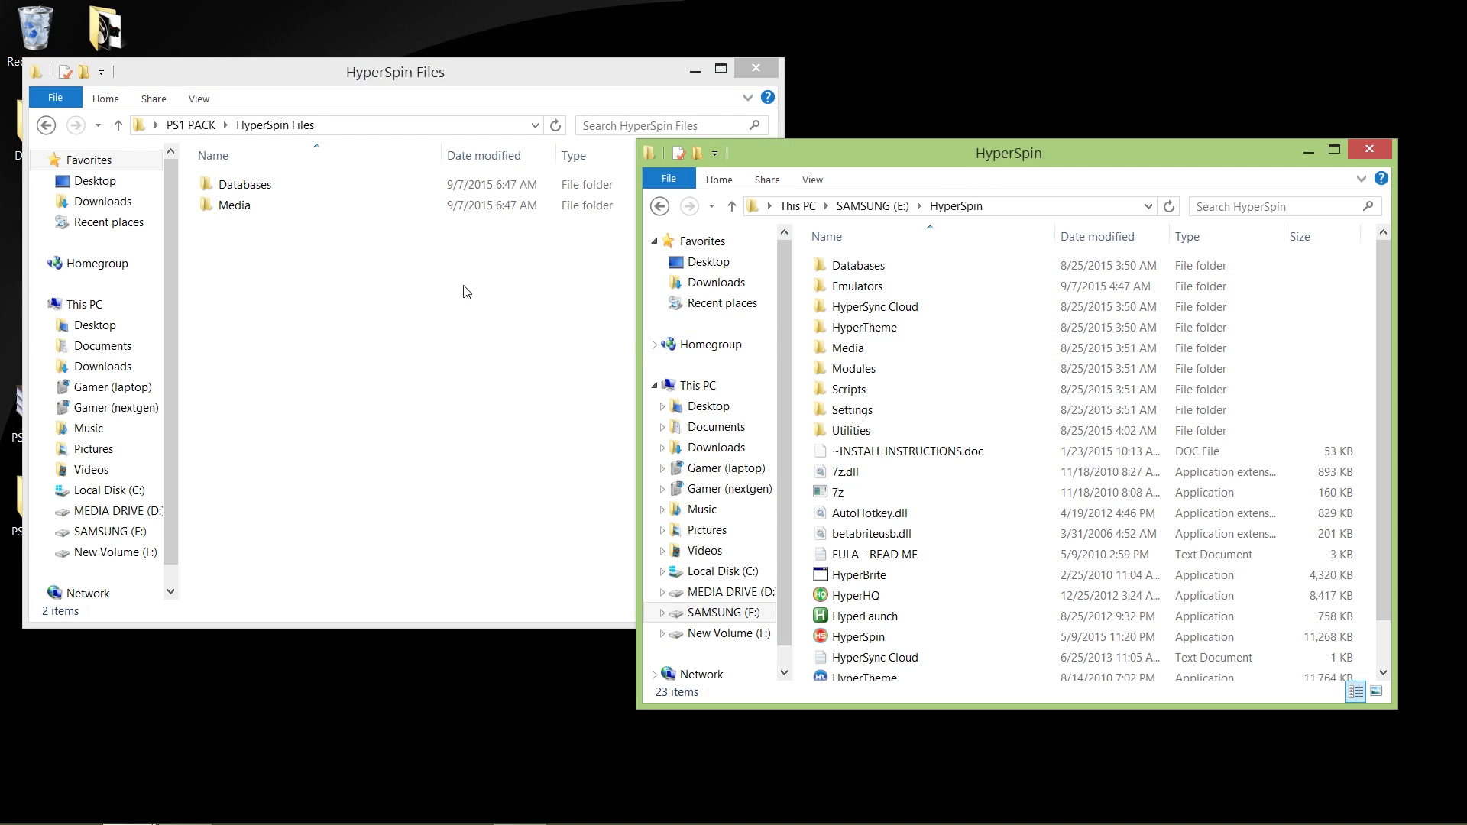
Copy the pack's Databases and Media folders into the HyperSpin folder, replacing the files with the same names
{"action": "left_click", "coordinate": [275, 284]}
{"action": "left_click_drag", "start_coordinate": [275, 283], "coordinate": [797, 397]}
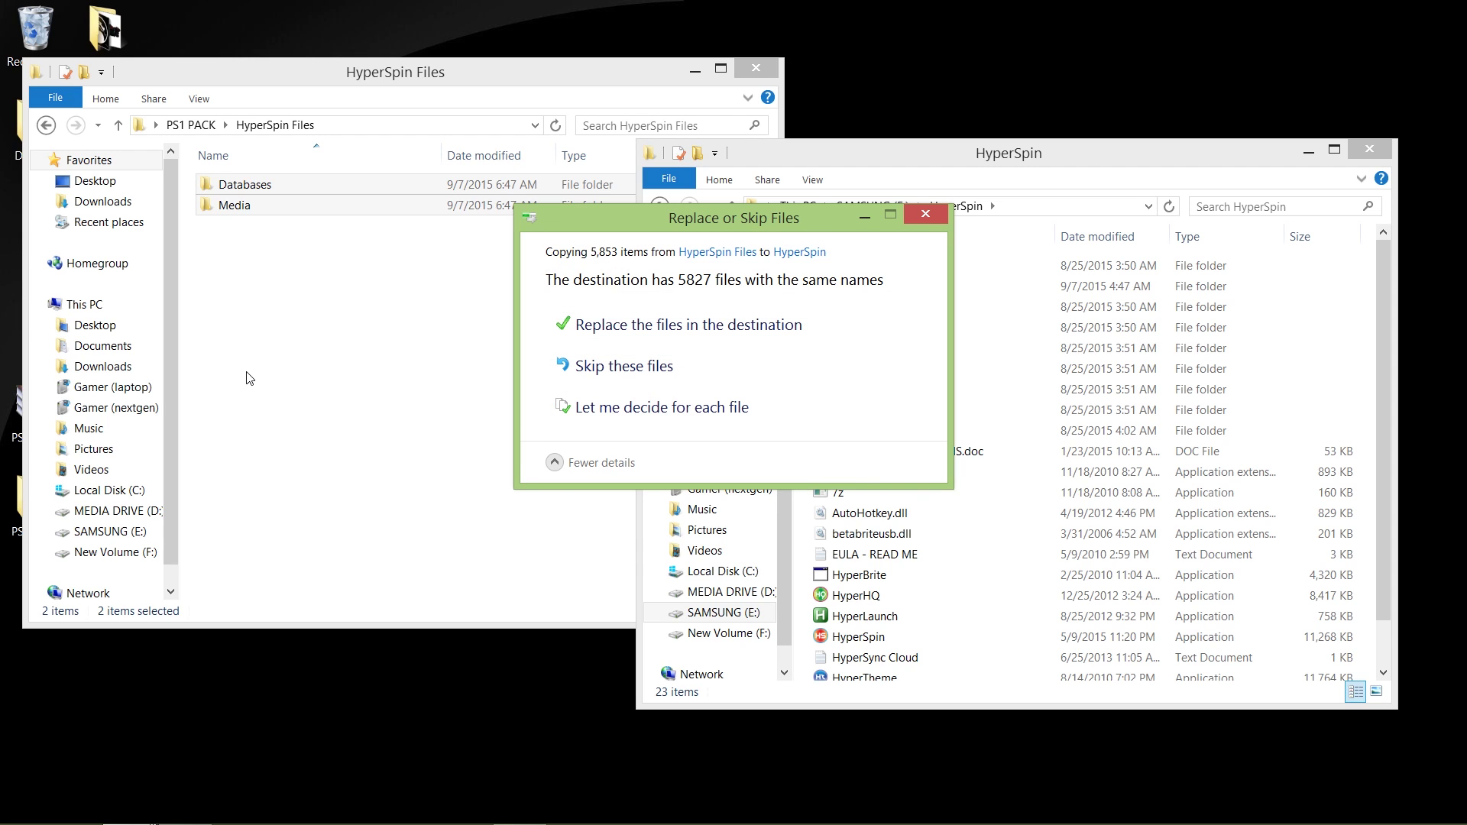
{"action": "left_click_drag", "start_coordinate": [246, 378], "coordinate": [473, 337]}
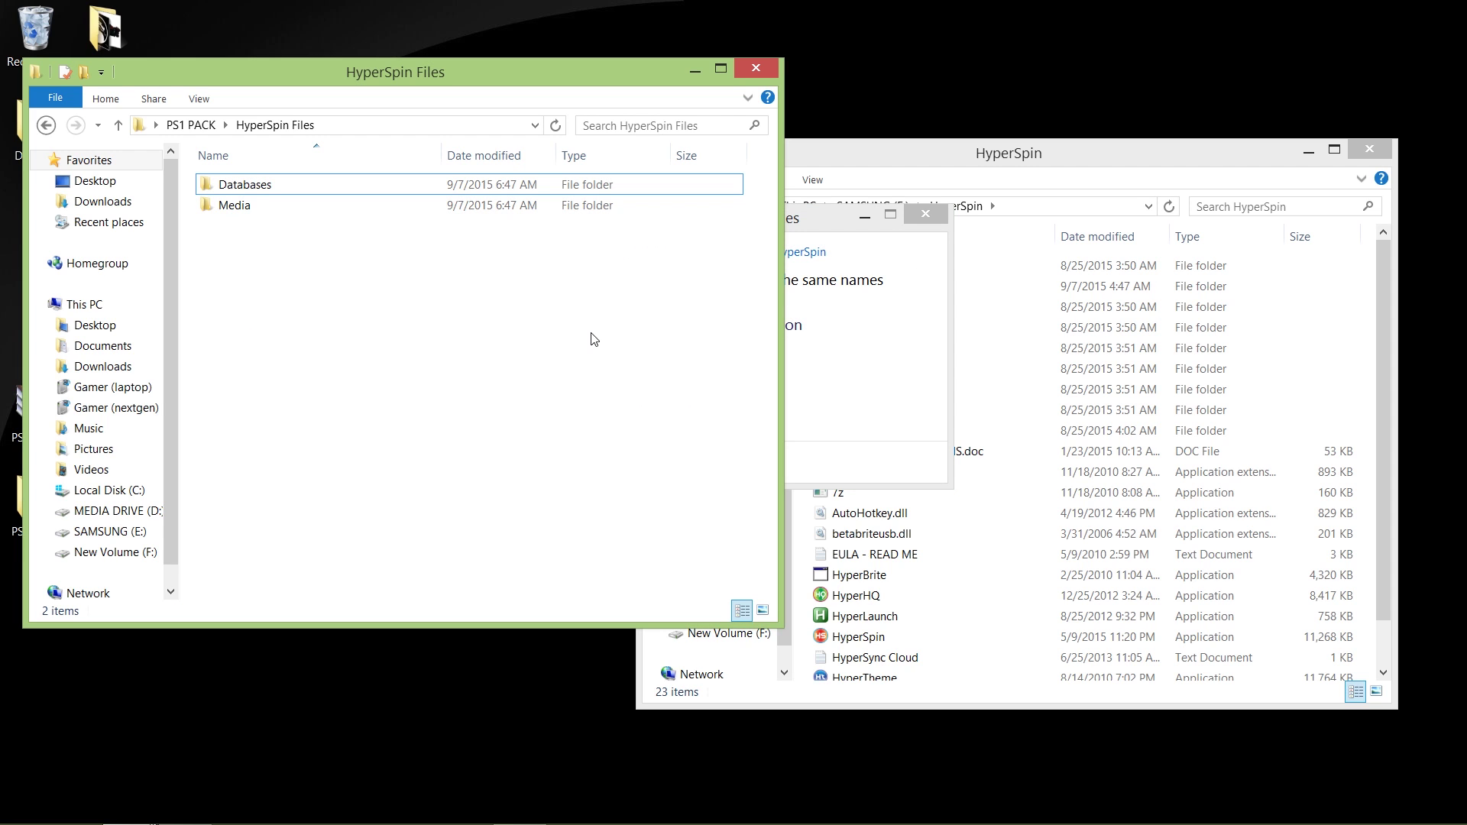
{"action": "left_click", "coordinate": [813, 214]}
{"action": "left_click", "coordinate": [749, 324]}
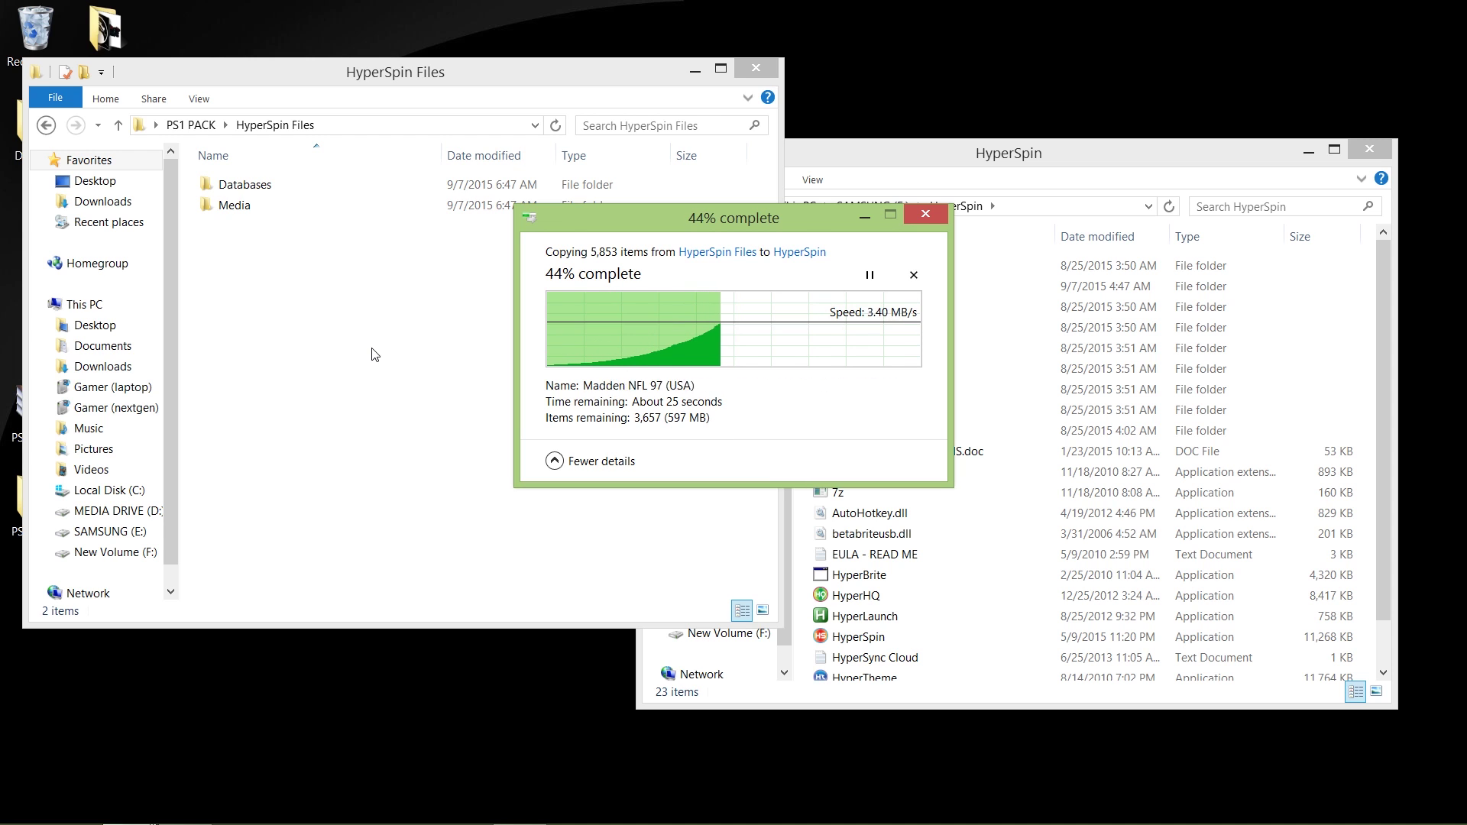
Close the HyperSpin Files window and reposition the copy progress and HyperSpin windows
{"action": "left_click", "coordinate": [765, 83]}
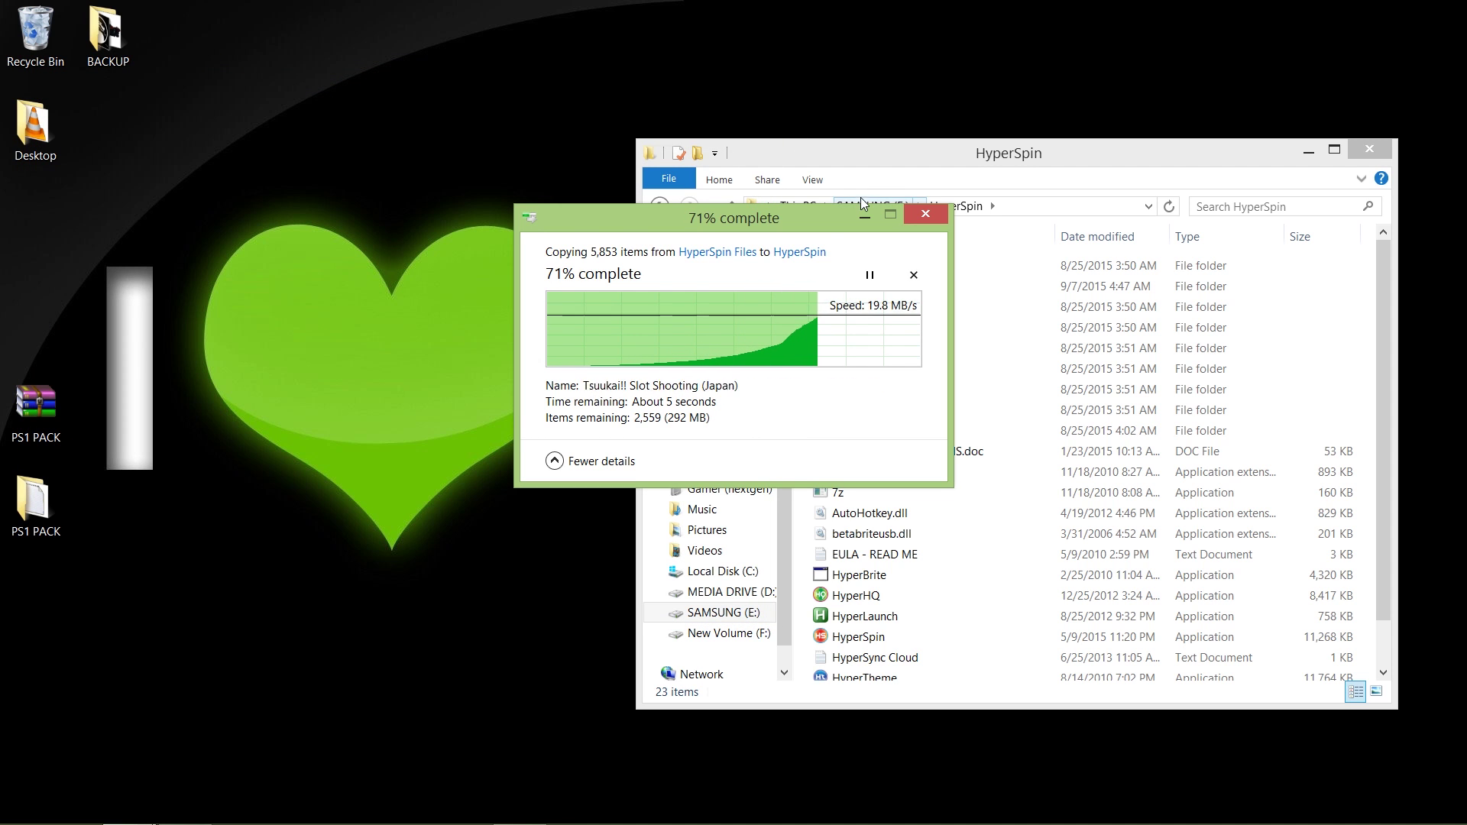
{"action": "left_click_drag", "start_coordinate": [824, 222], "coordinate": [370, 180]}
{"action": "left_click_drag", "start_coordinate": [879, 163], "coordinate": [768, 115]}
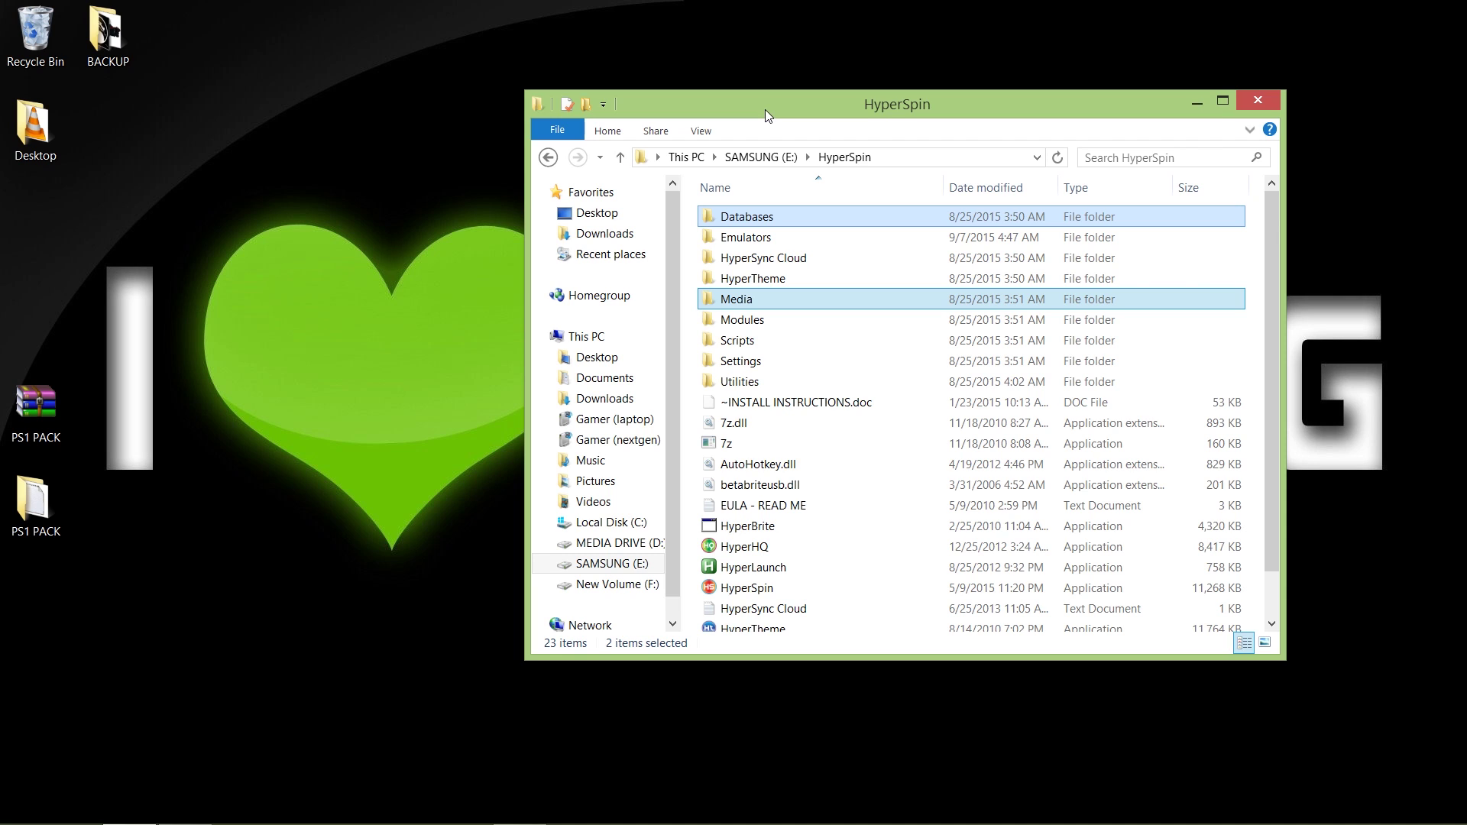
Check the contents of the Emulators folder inside HyperSpin, return to the HyperSpin folder and reposition its window
{"action": "left_click", "coordinate": [786, 238]}
{"action": "double_click", "coordinate": [786, 239]}
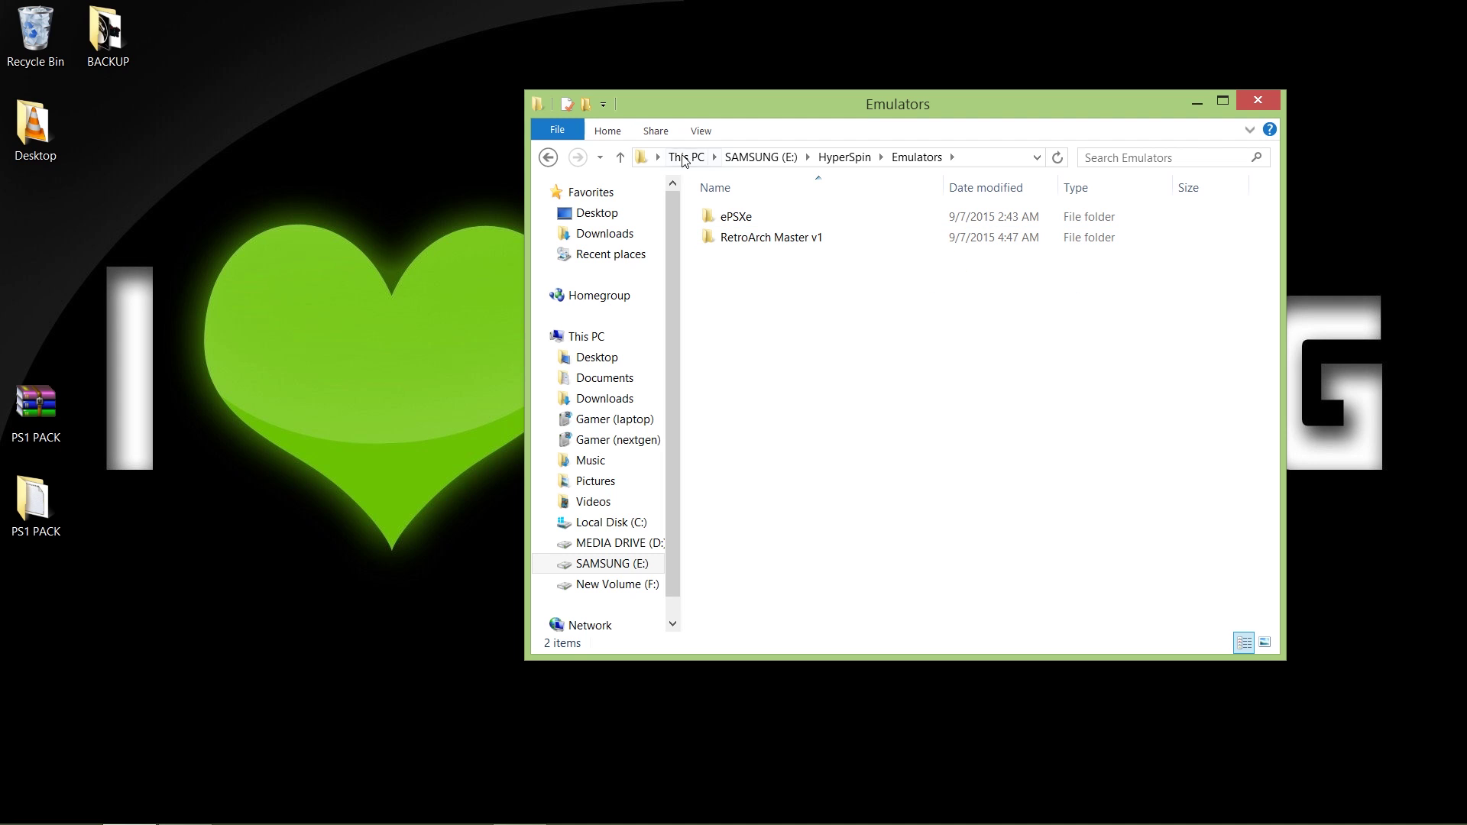
{"action": "left_click", "coordinate": [620, 157]}
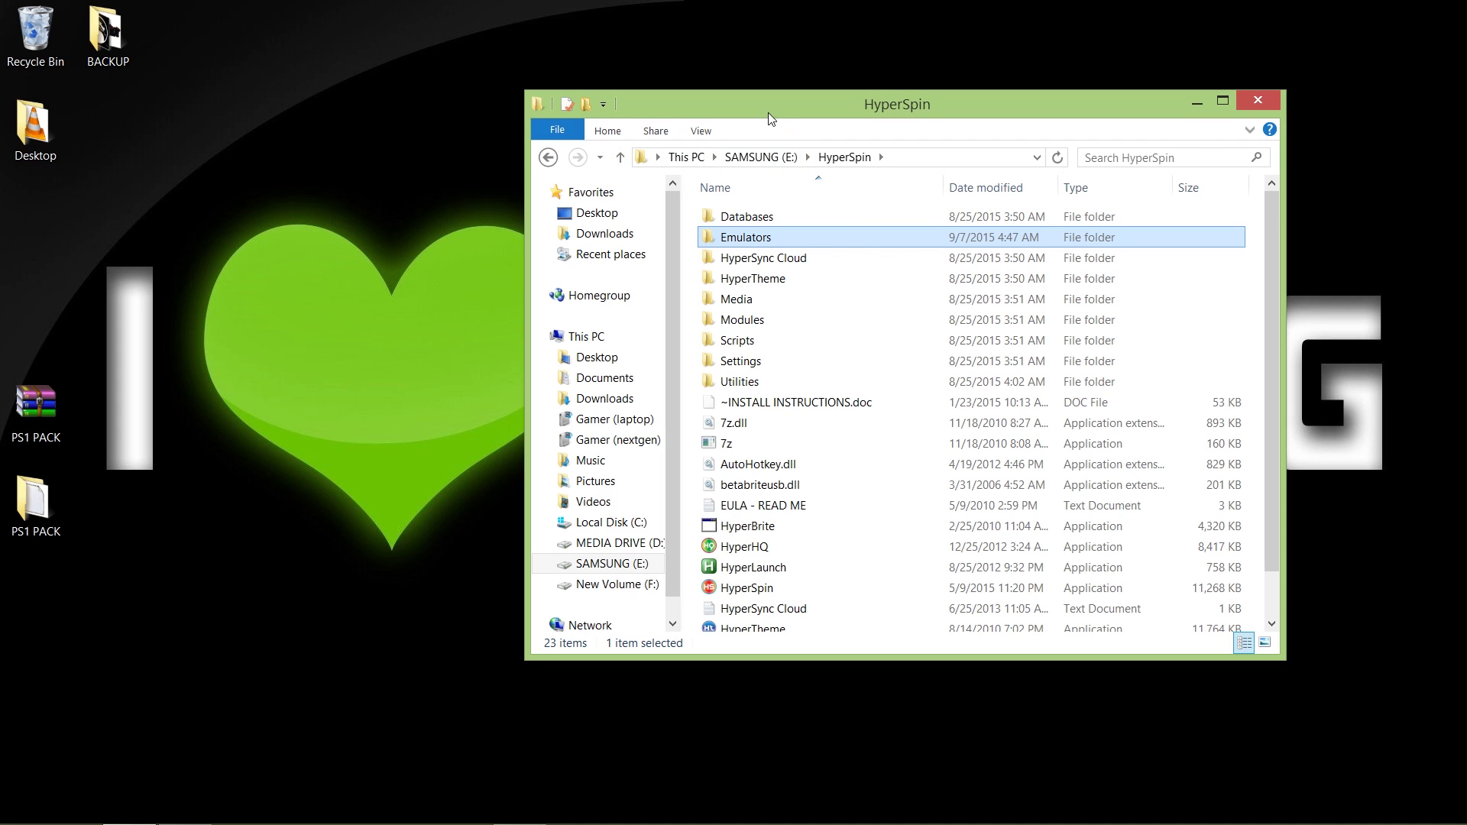
{"action": "left_click_drag", "start_coordinate": [770, 119], "coordinate": [623, 60]}
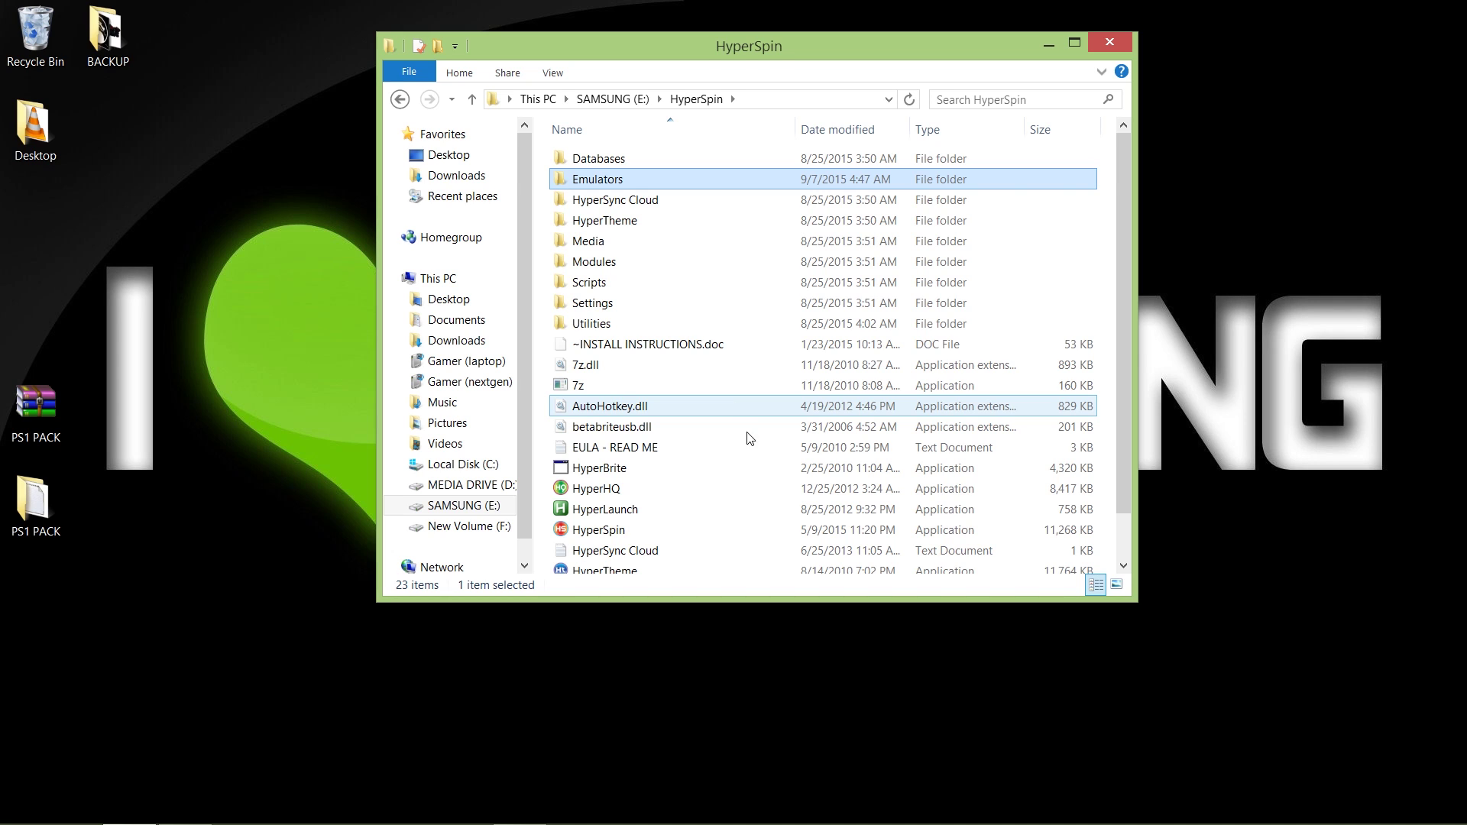
Launch RocketLauncherUI from its shortcut in the HyperSpin folder, allow it to make changes and decline the update
{"action": "mouse_move", "coordinate": [773, 823]}
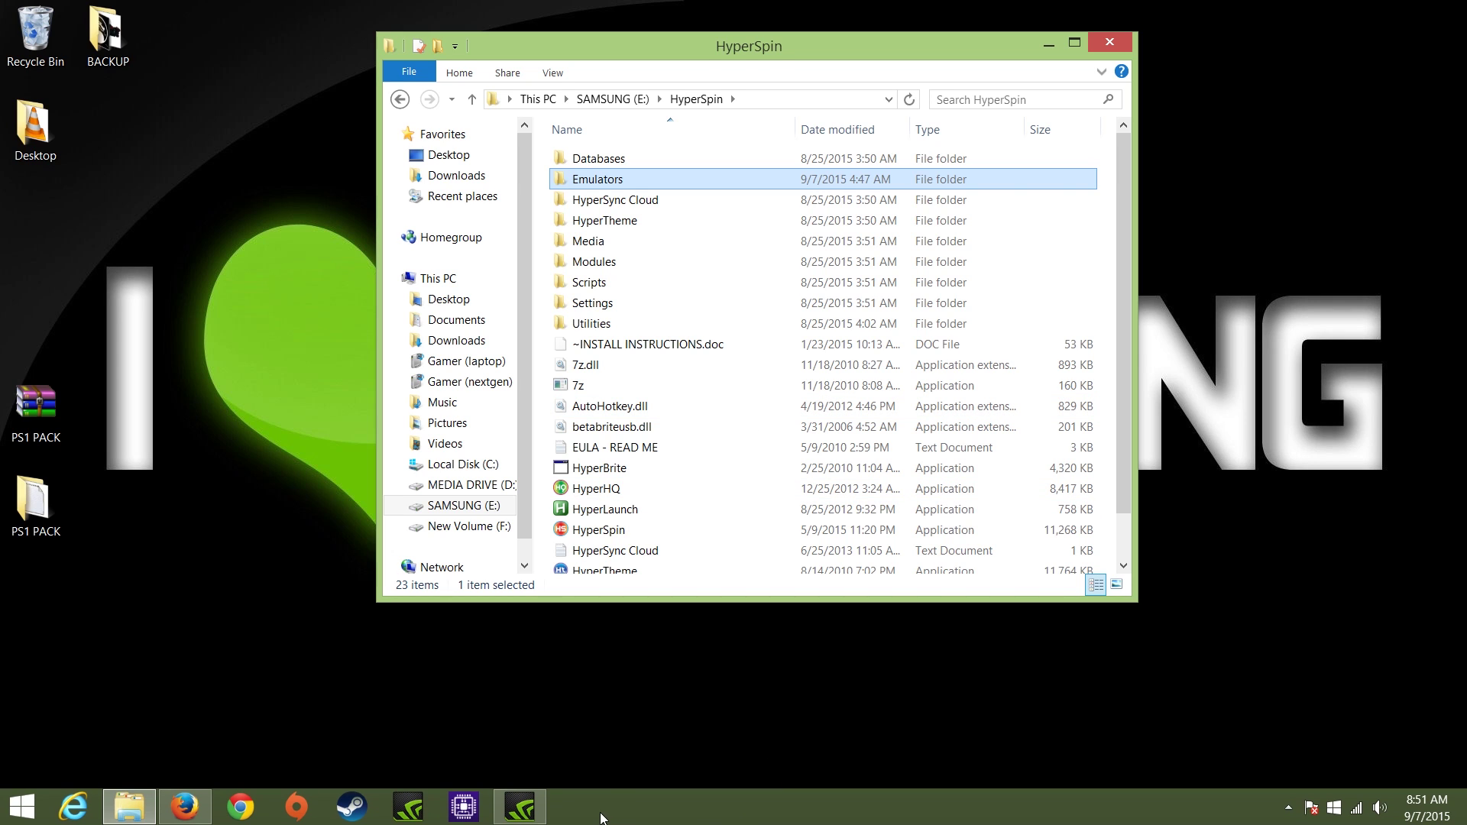
{"action": "left_click", "coordinate": [800, 433]}
{"action": "scroll", "coordinate": [800, 433], "scroll_direction": "down", "scroll_amount": 1}
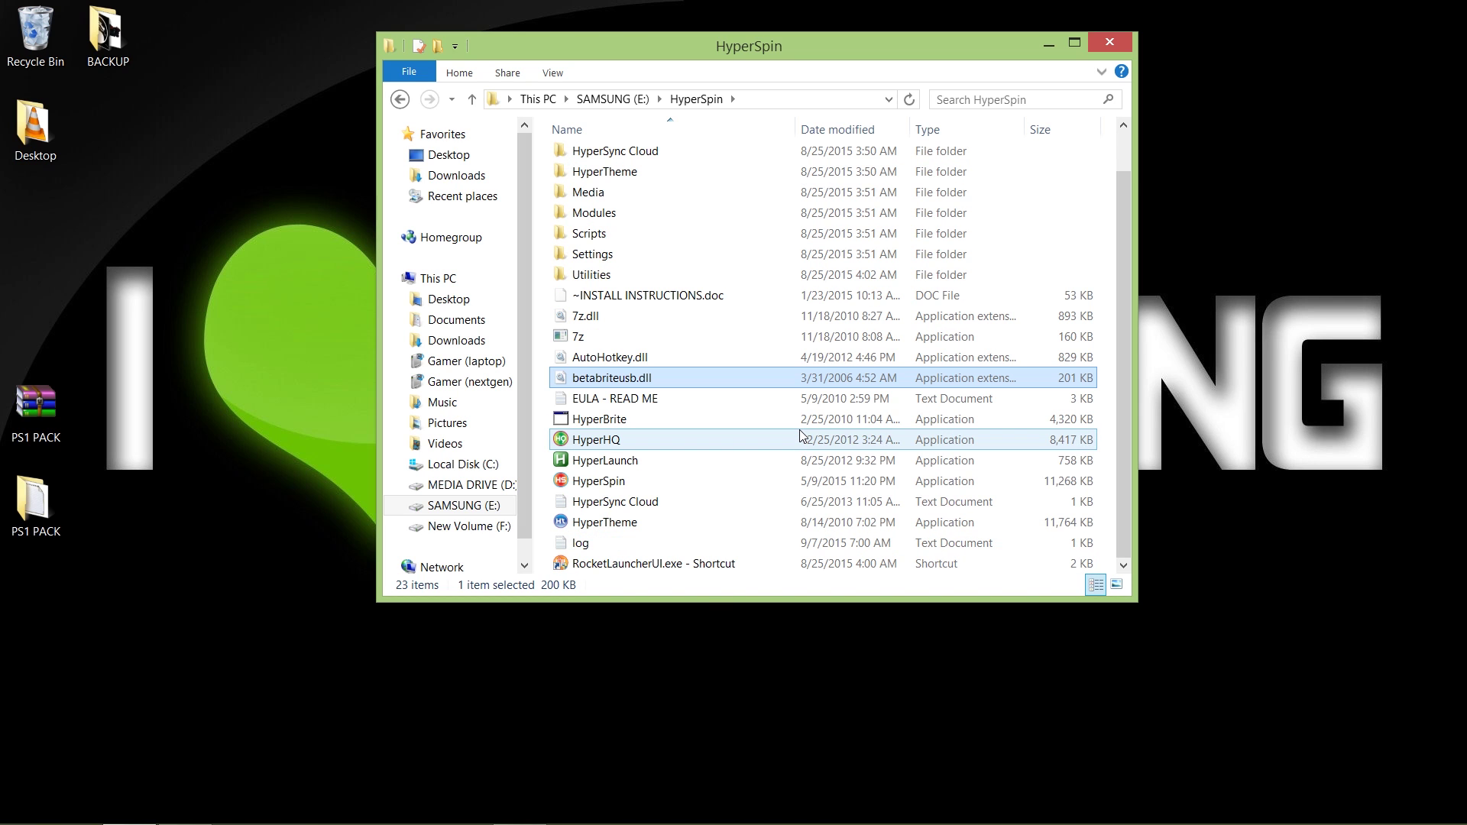
{"action": "double_click", "coordinate": [680, 566]}
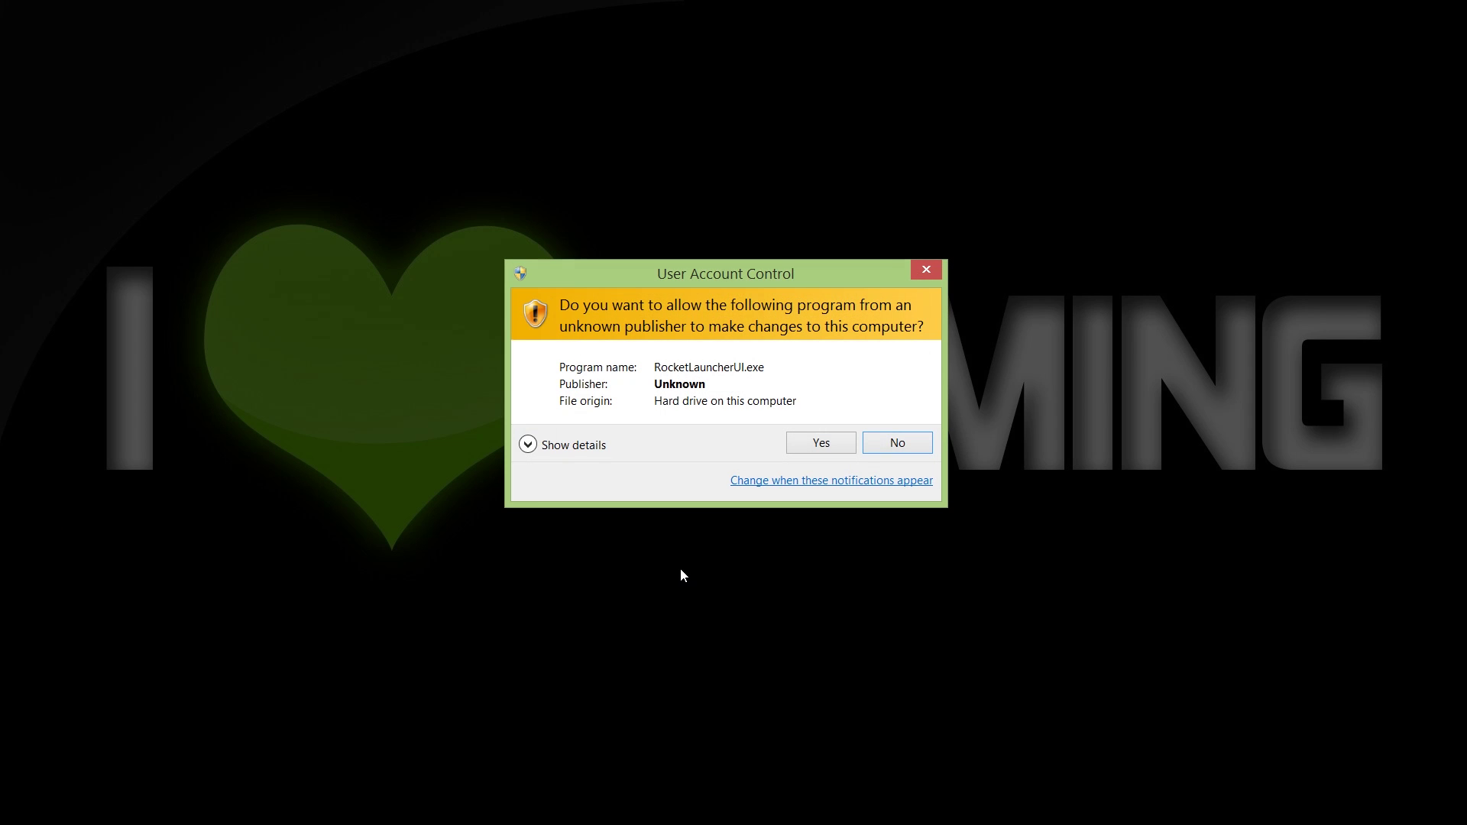
{"action": "left_click", "coordinate": [830, 443]}
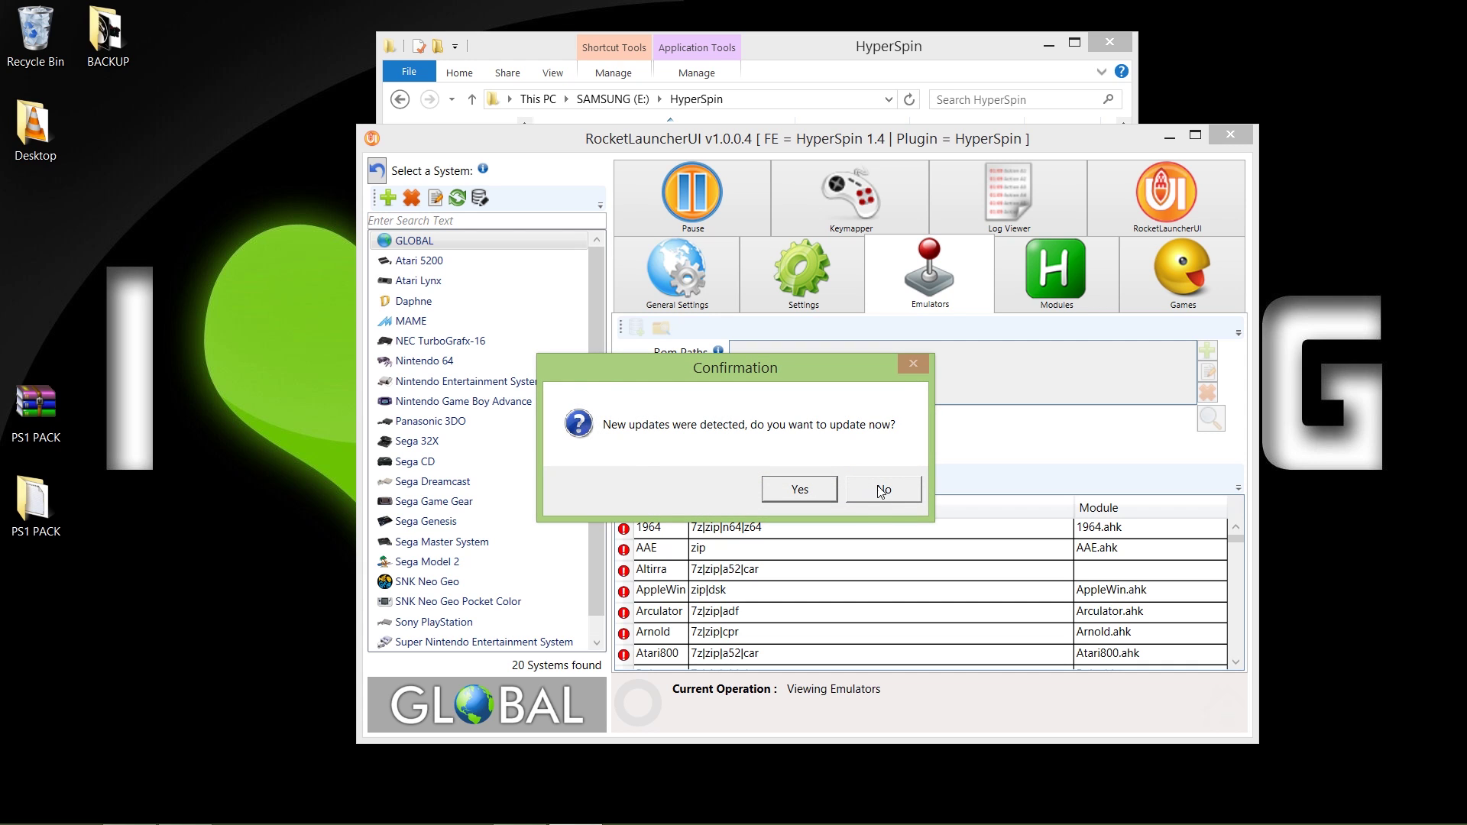
{"action": "left_click", "coordinate": [883, 491]}
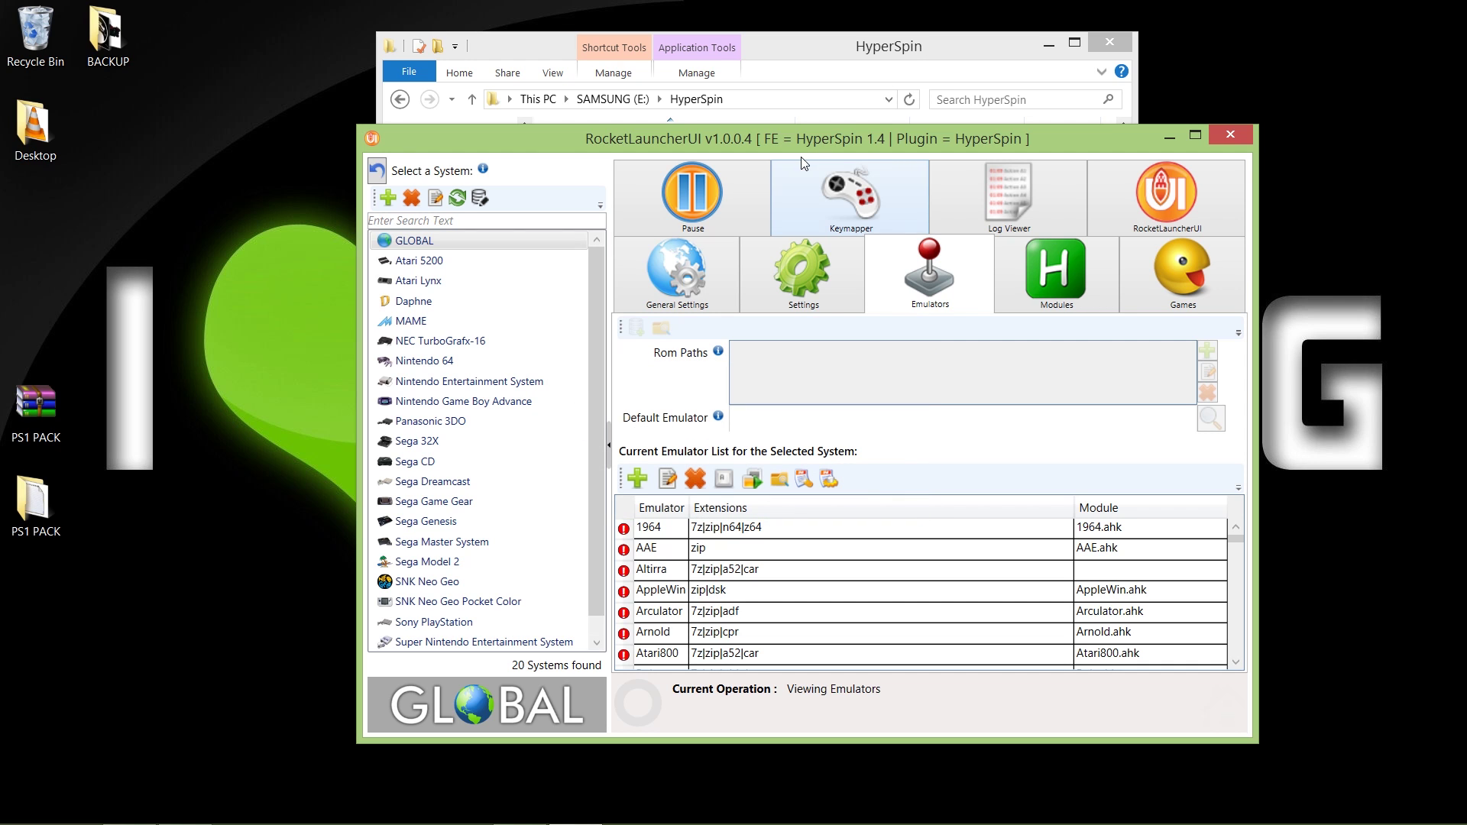
Reposition the RocketLauncherUI window and maximize it
{"action": "left_click_drag", "start_coordinate": [799, 141], "coordinate": [500, 72]}
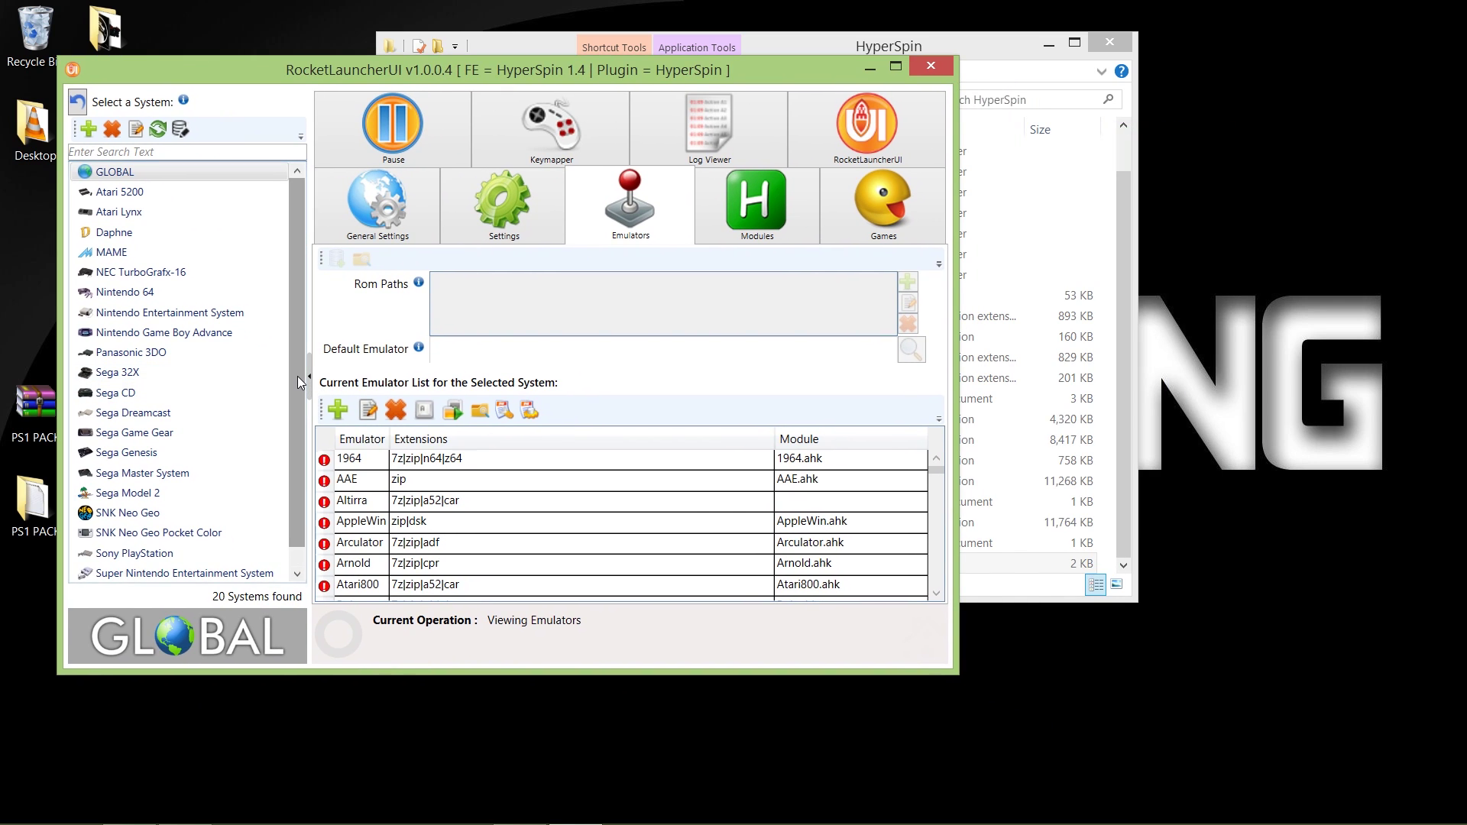
{"action": "scroll", "coordinate": [297, 376], "scroll_direction": "down", "scroll_amount": 1}
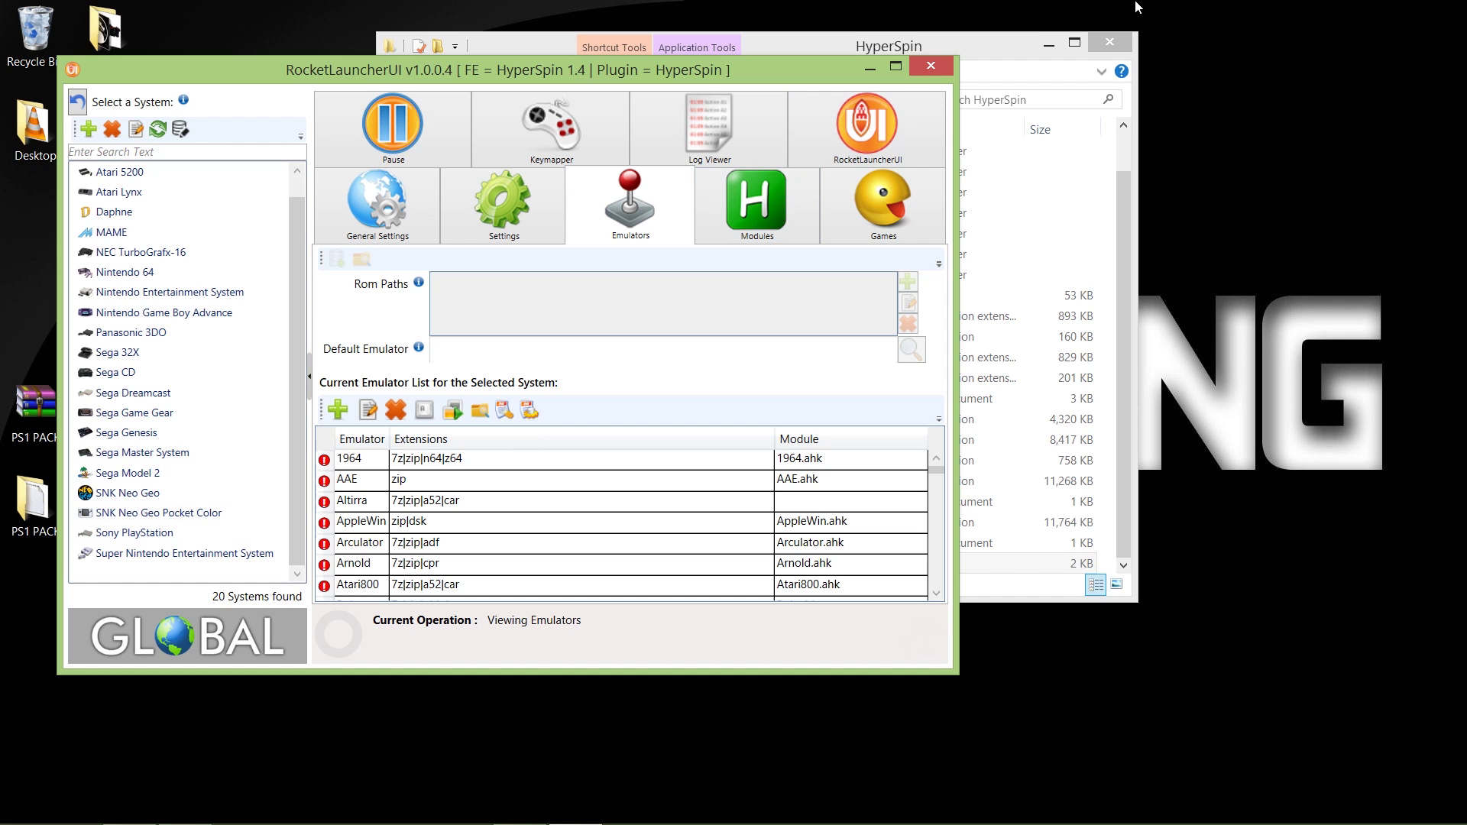
{"action": "left_click", "coordinate": [895, 69]}
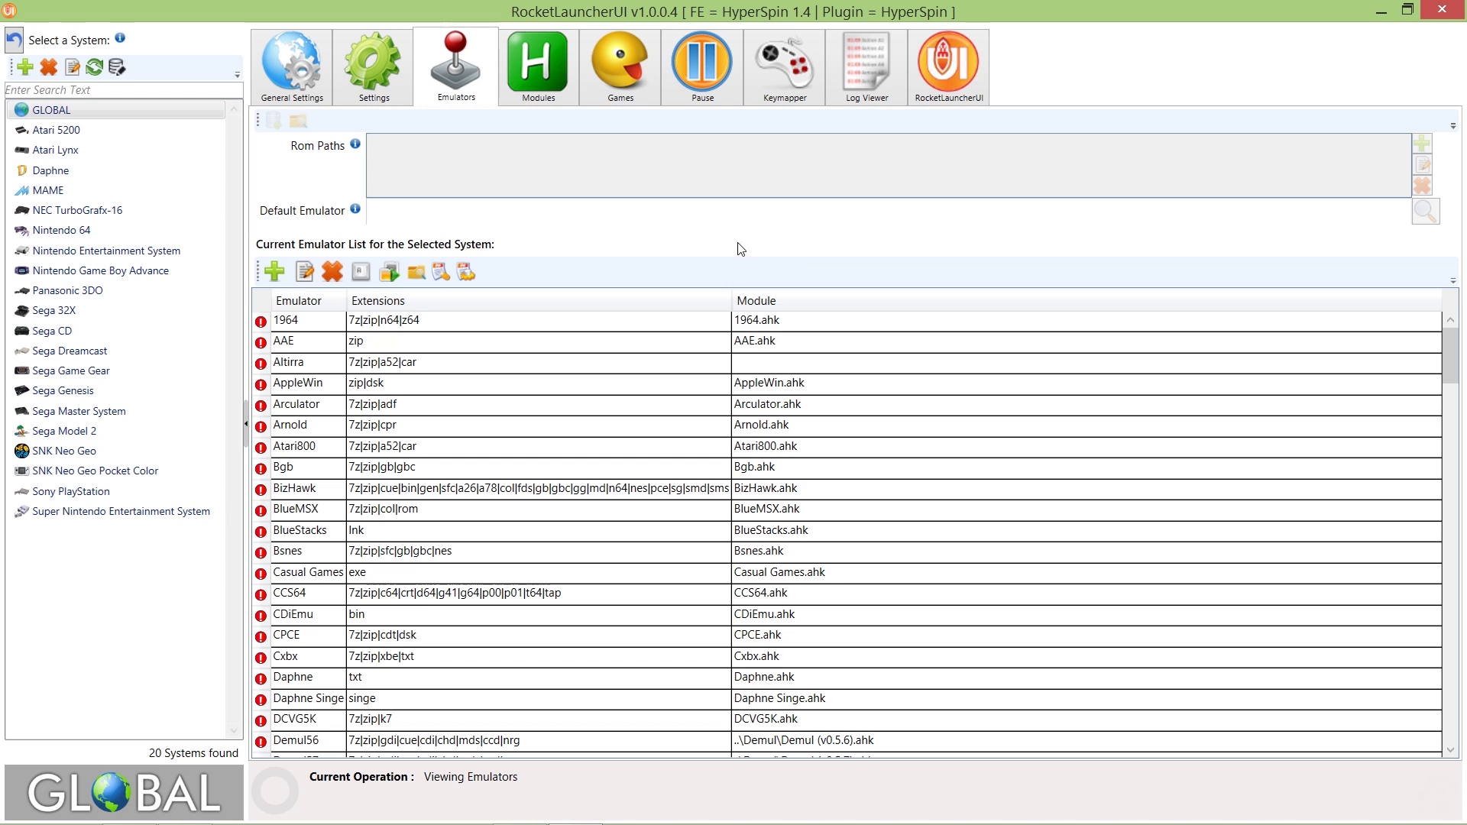
Check the RetroArch entry's path and module in the global emulator list, and close its editing window
{"action": "left_click", "coordinate": [38, 111]}
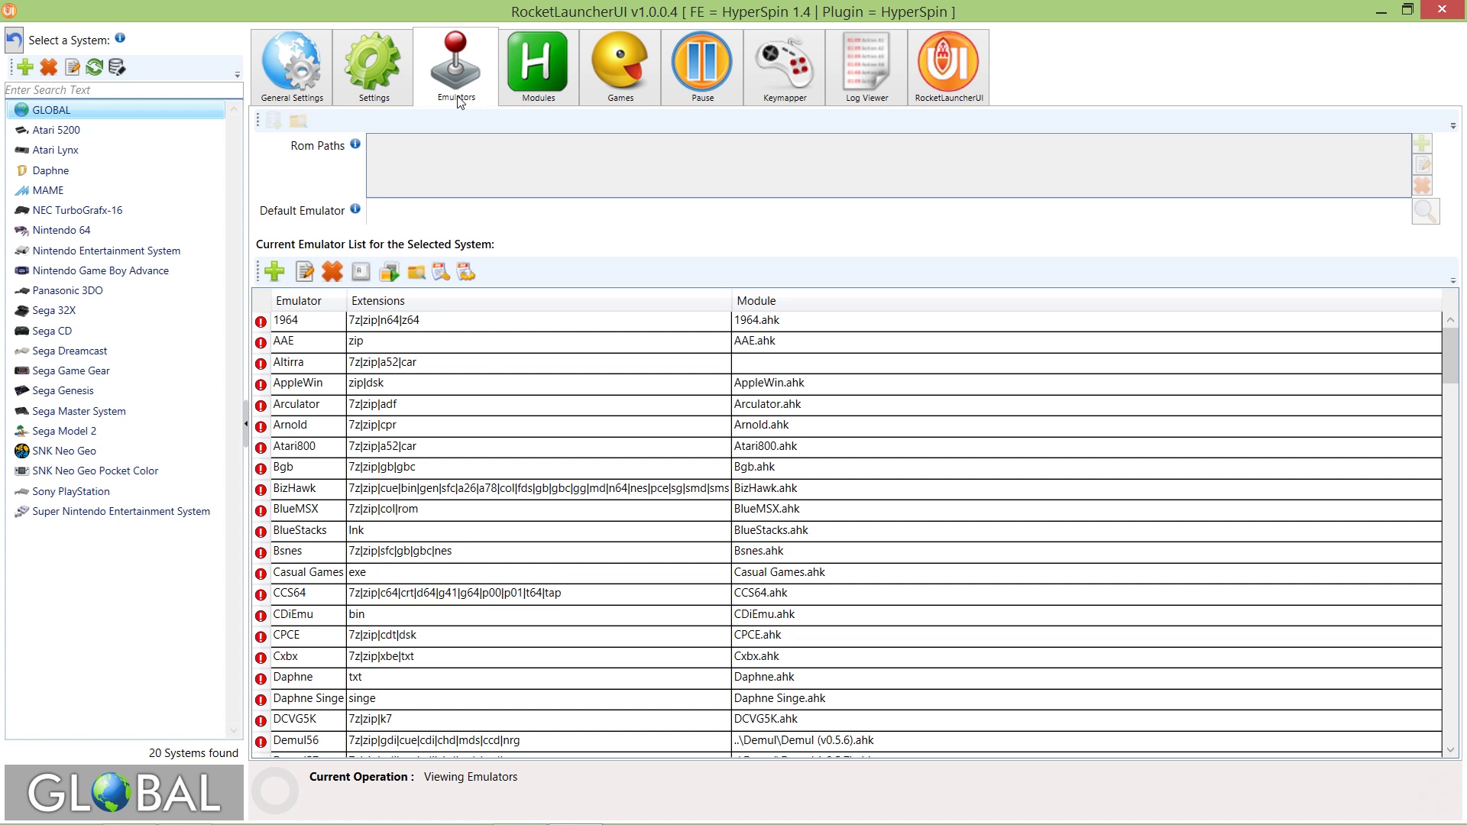
{"action": "scroll", "coordinate": [491, 363], "scroll_direction": "down", "scroll_amount": 20}
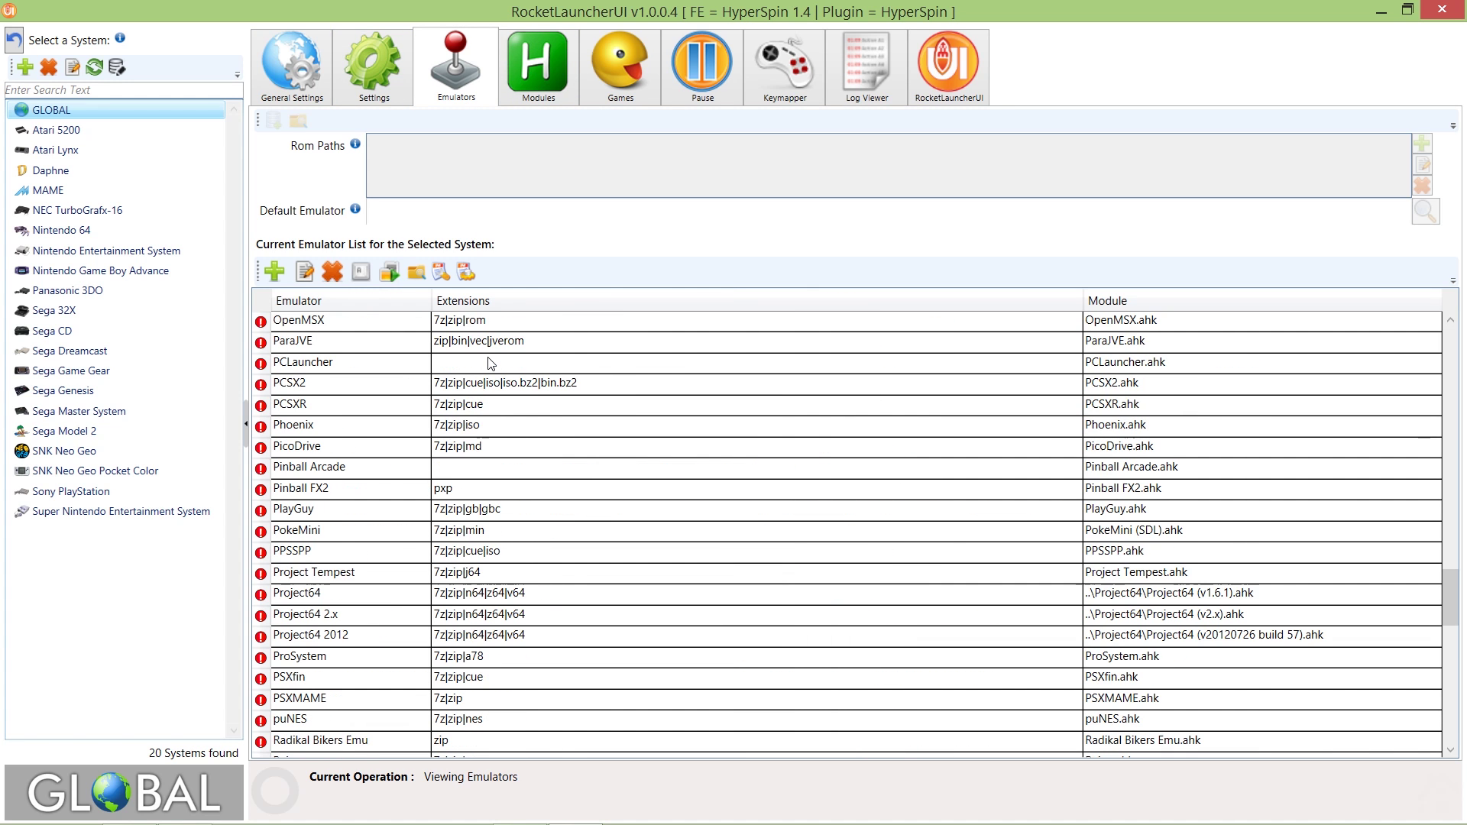
{"action": "scroll", "coordinate": [491, 363], "scroll_direction": "down", "scroll_amount": 20}
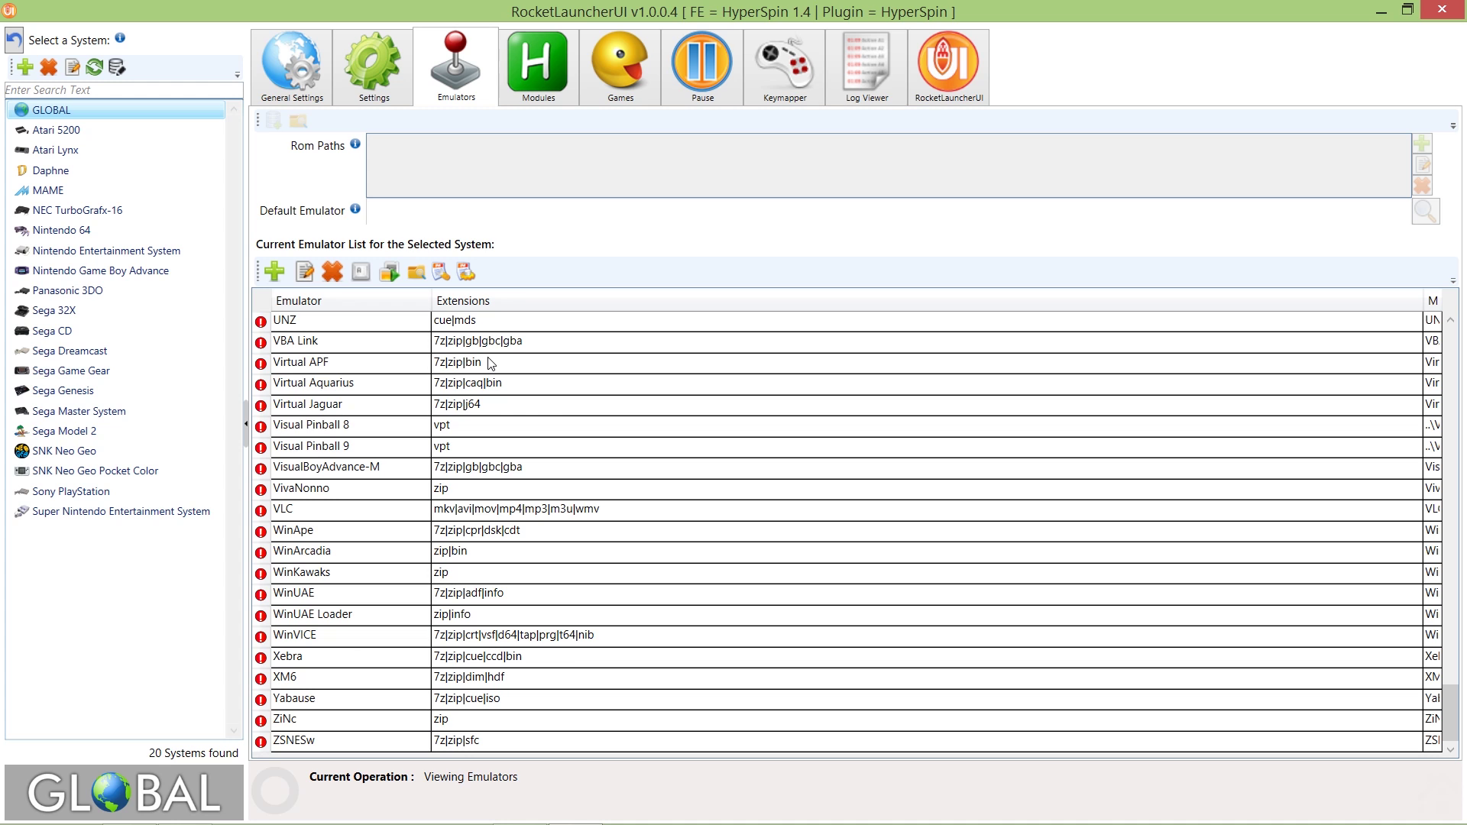
{"action": "scroll", "coordinate": [492, 363], "scroll_direction": "up", "scroll_amount": 9}
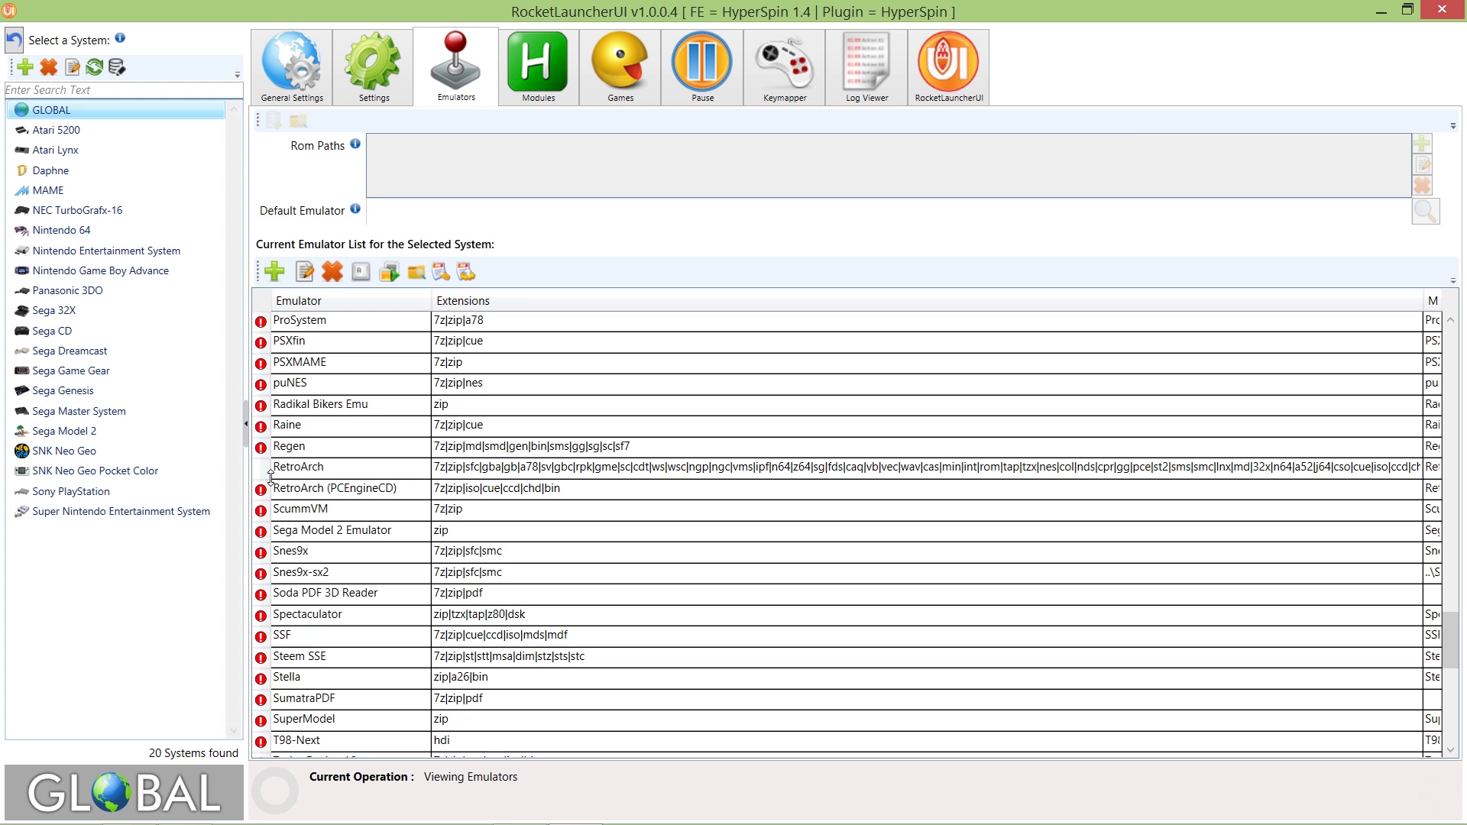
{"action": "double_click", "coordinate": [313, 467]}
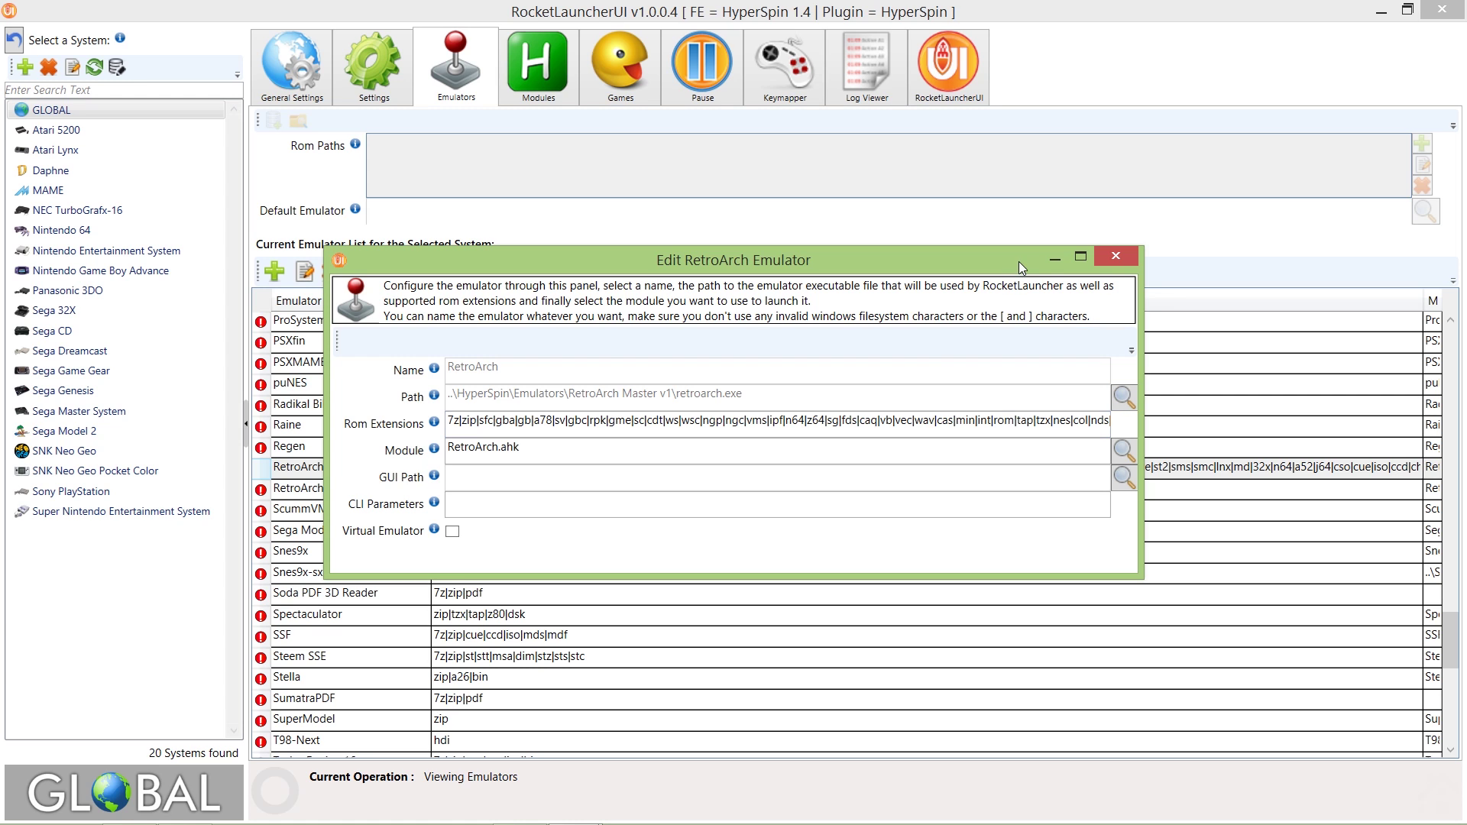
{"action": "left_click", "coordinate": [1129, 254]}
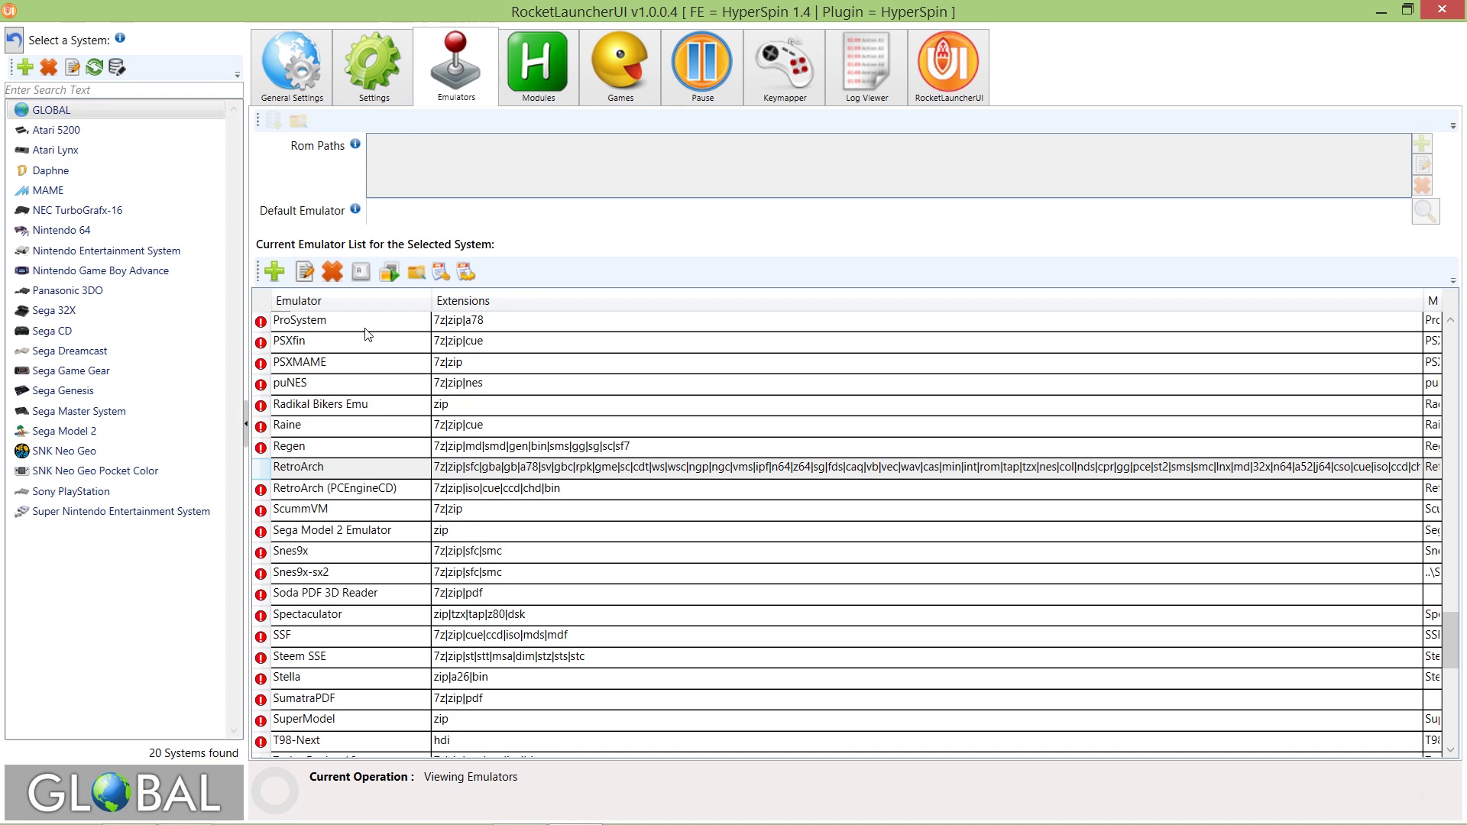
For Sony PlayStation, add the Games folder on SAMSUNG (E:) as a ROM path and choose RetroArch as the default emulator
{"action": "left_click", "coordinate": [35, 502]}
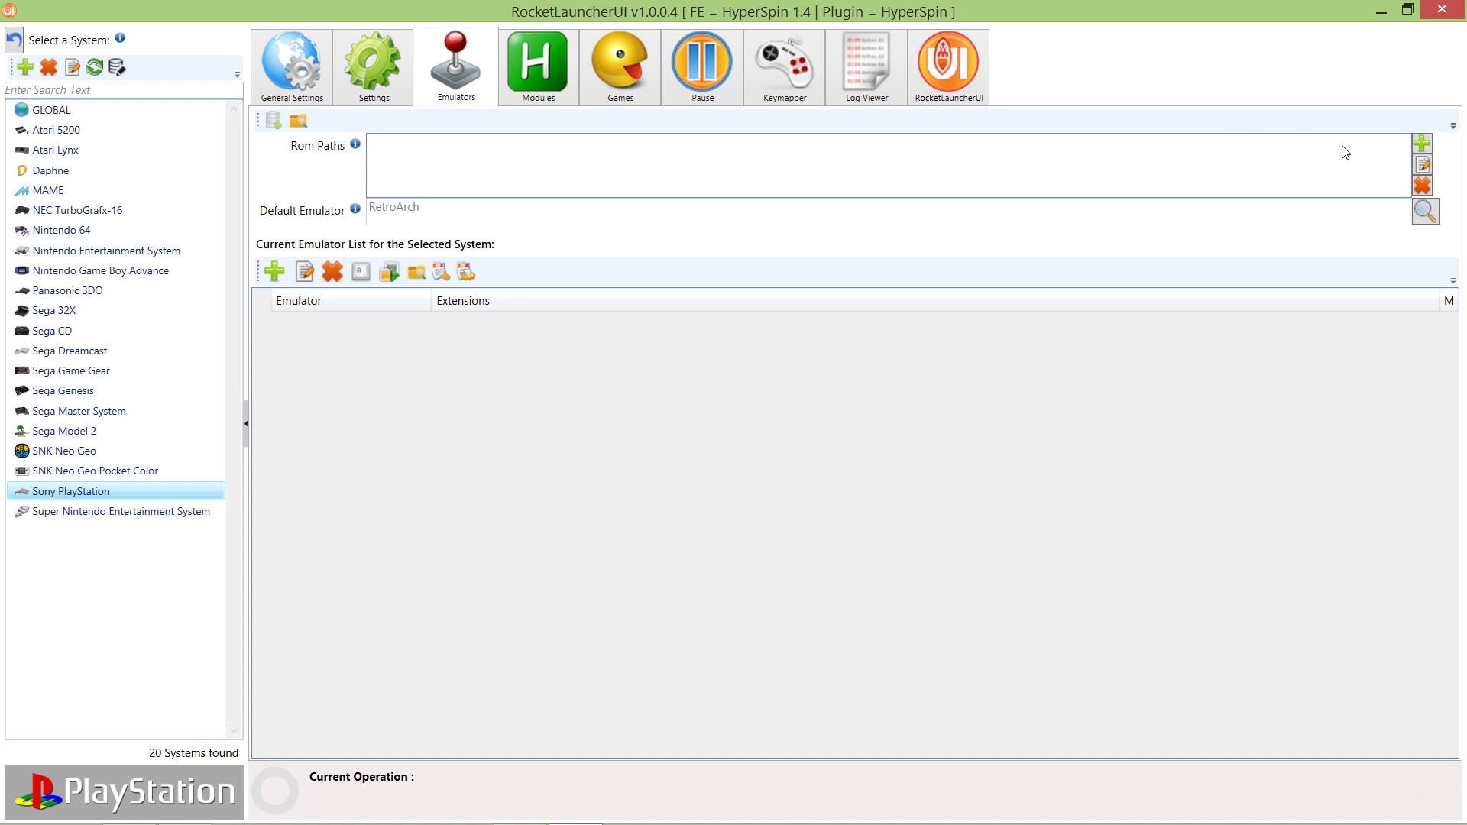
{"action": "left_click", "coordinate": [1422, 148]}
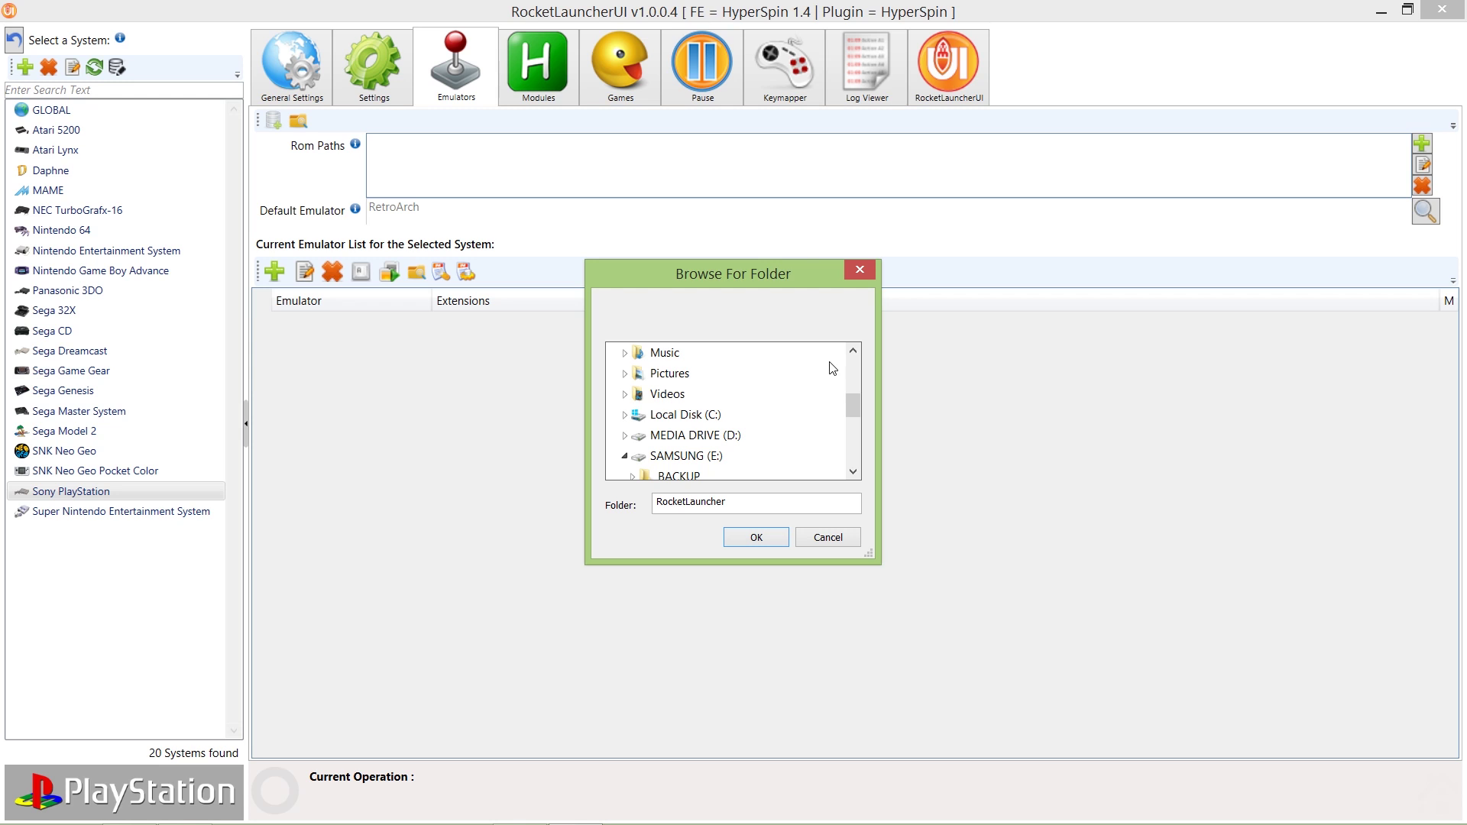
{"action": "mouse_move", "coordinate": [853, 402]}
{"action": "left_mouse_down"}
{"action": "mouse_move", "coordinate": [851, 372]}
{"action": "mouse_move", "coordinate": [845, 423]}
{"action": "left_mouse_up"}
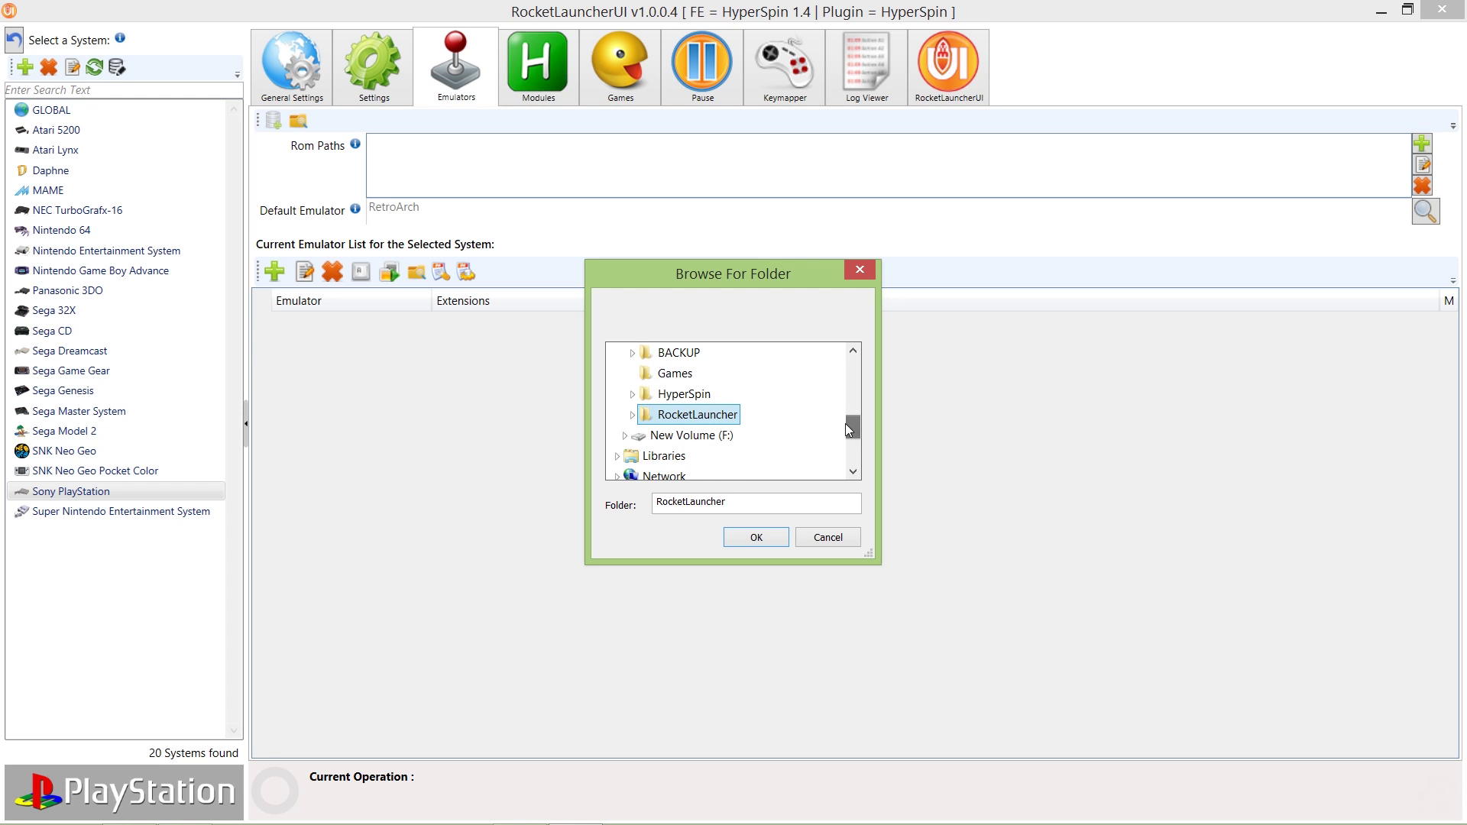
{"action": "left_click", "coordinate": [665, 377]}
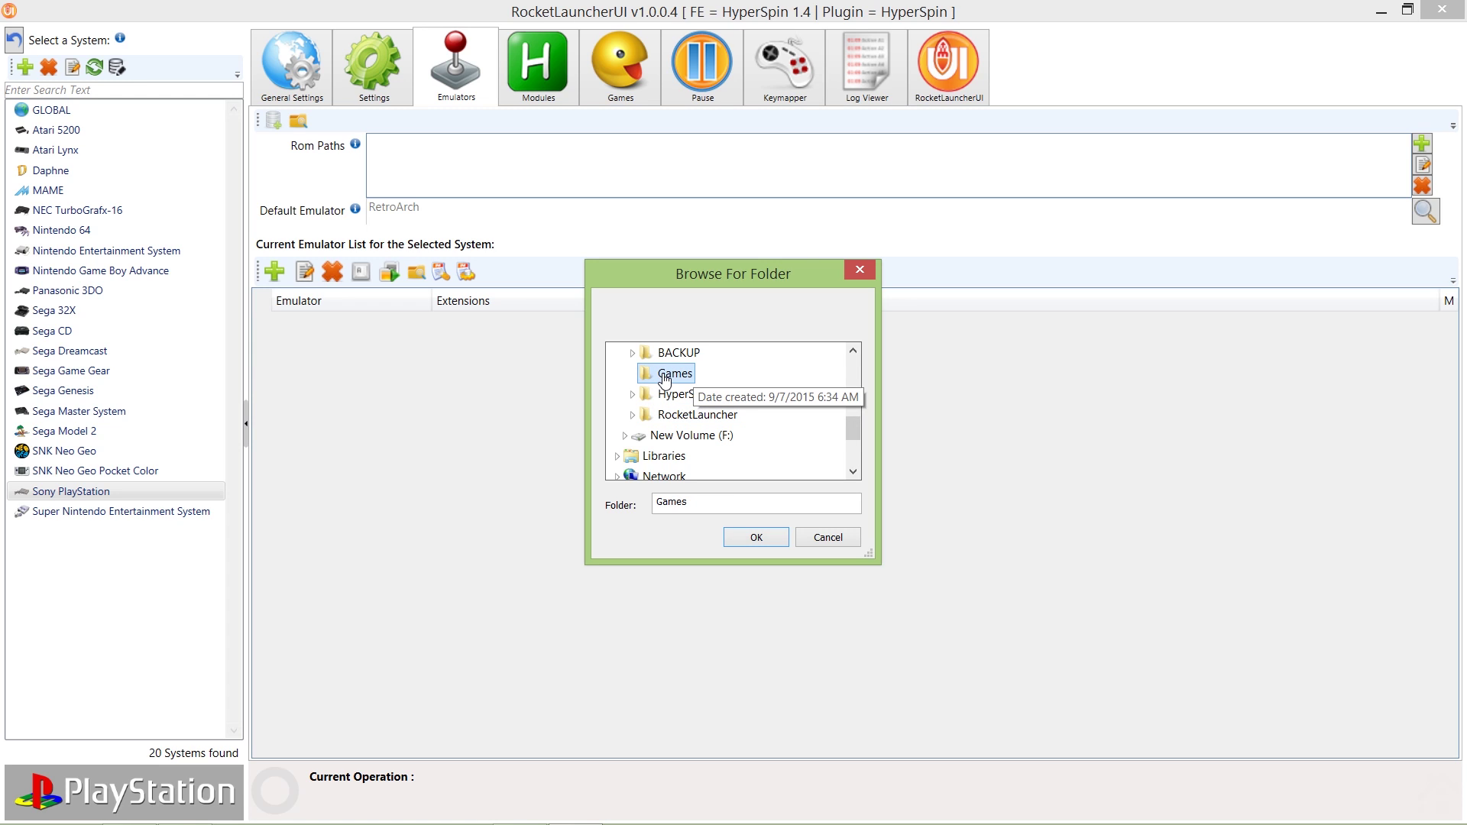
{"action": "left_click", "coordinate": [753, 538]}
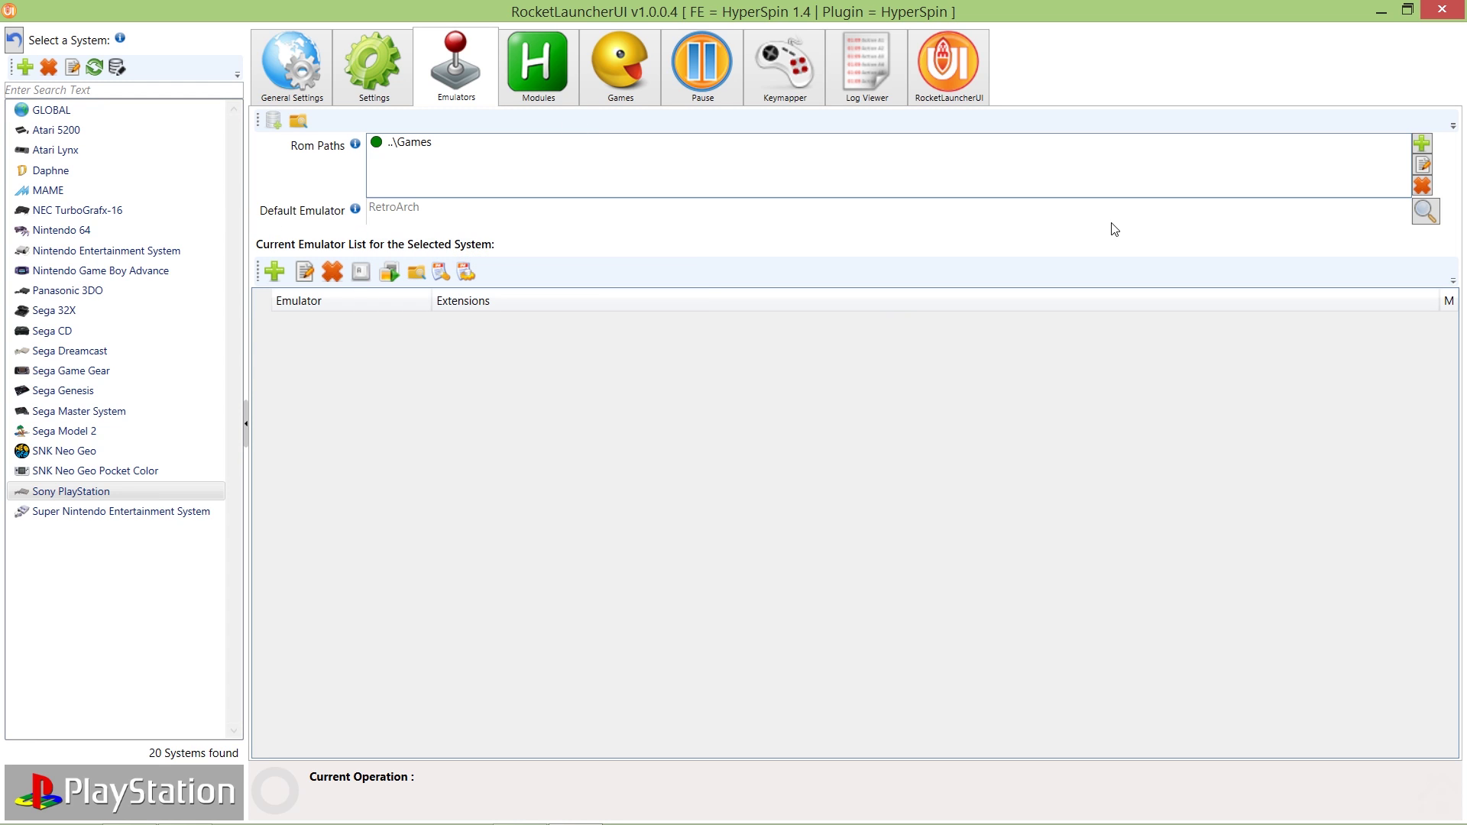
{"action": "left_click", "coordinate": [1425, 210]}
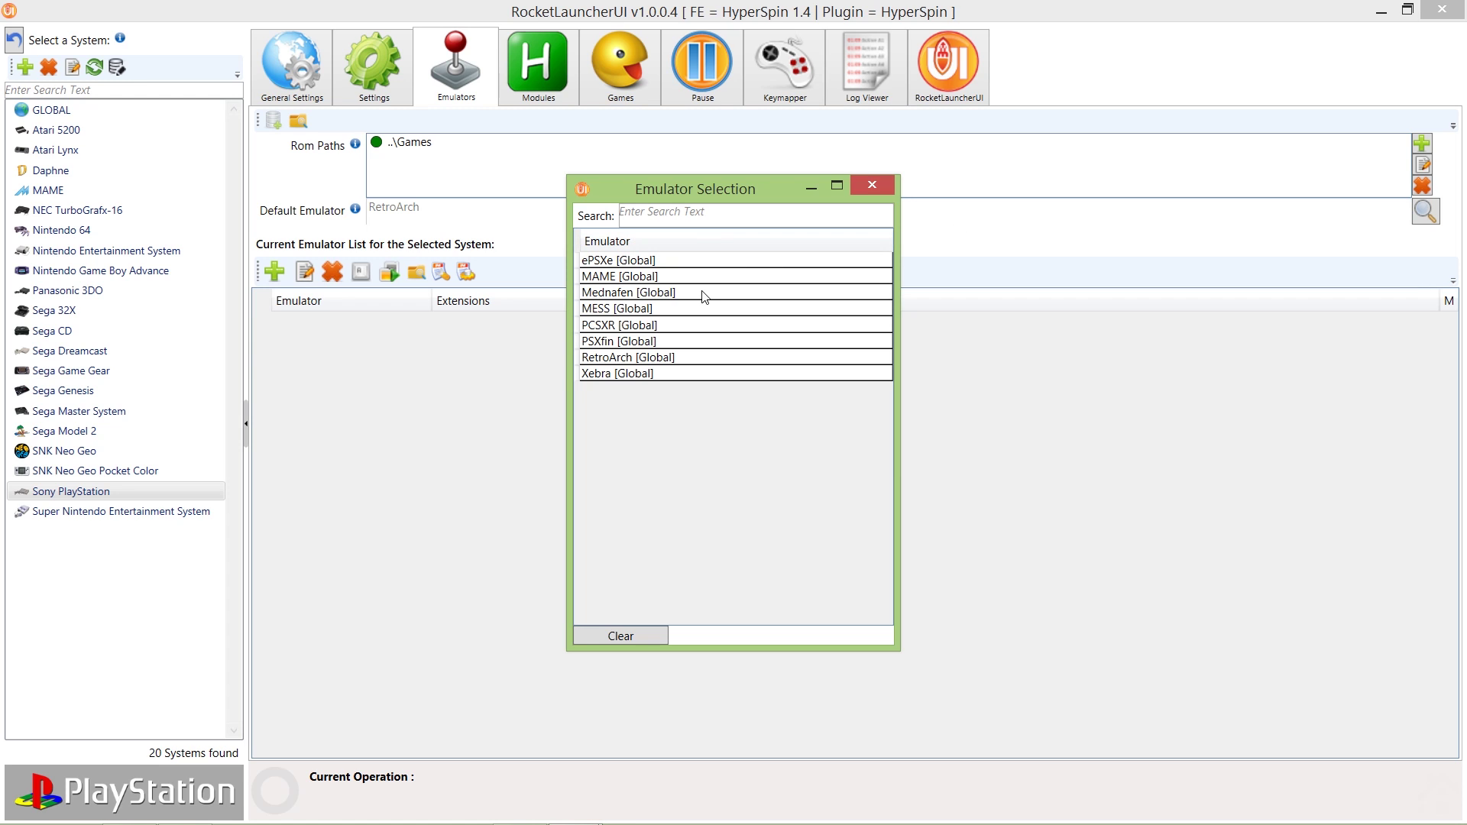
{"action": "double_click", "coordinate": [664, 357]}
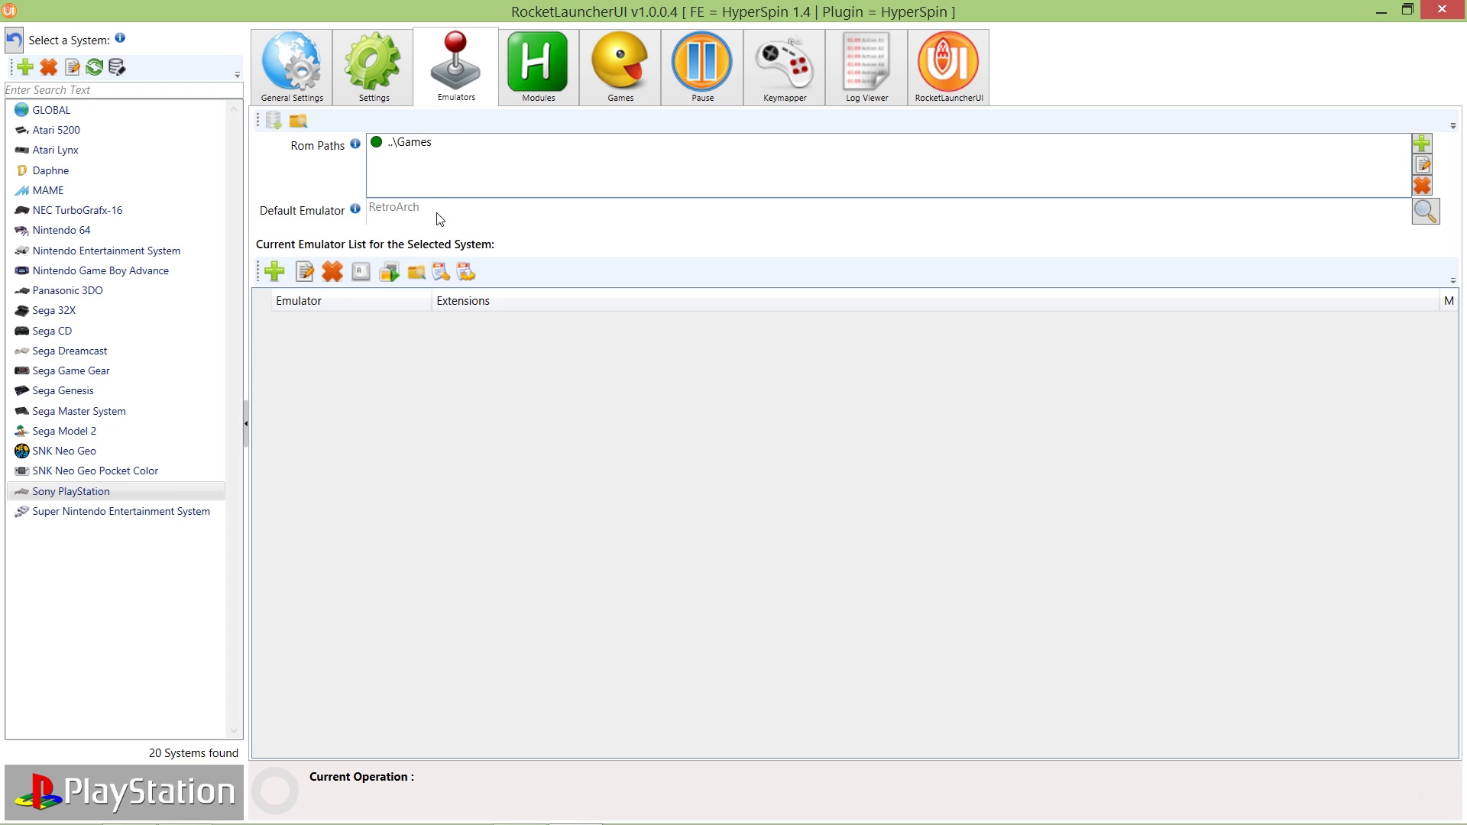
Check the 7z Enabled option in the main settings of Sony PlayStation
{"action": "left_click", "coordinate": [393, 81]}
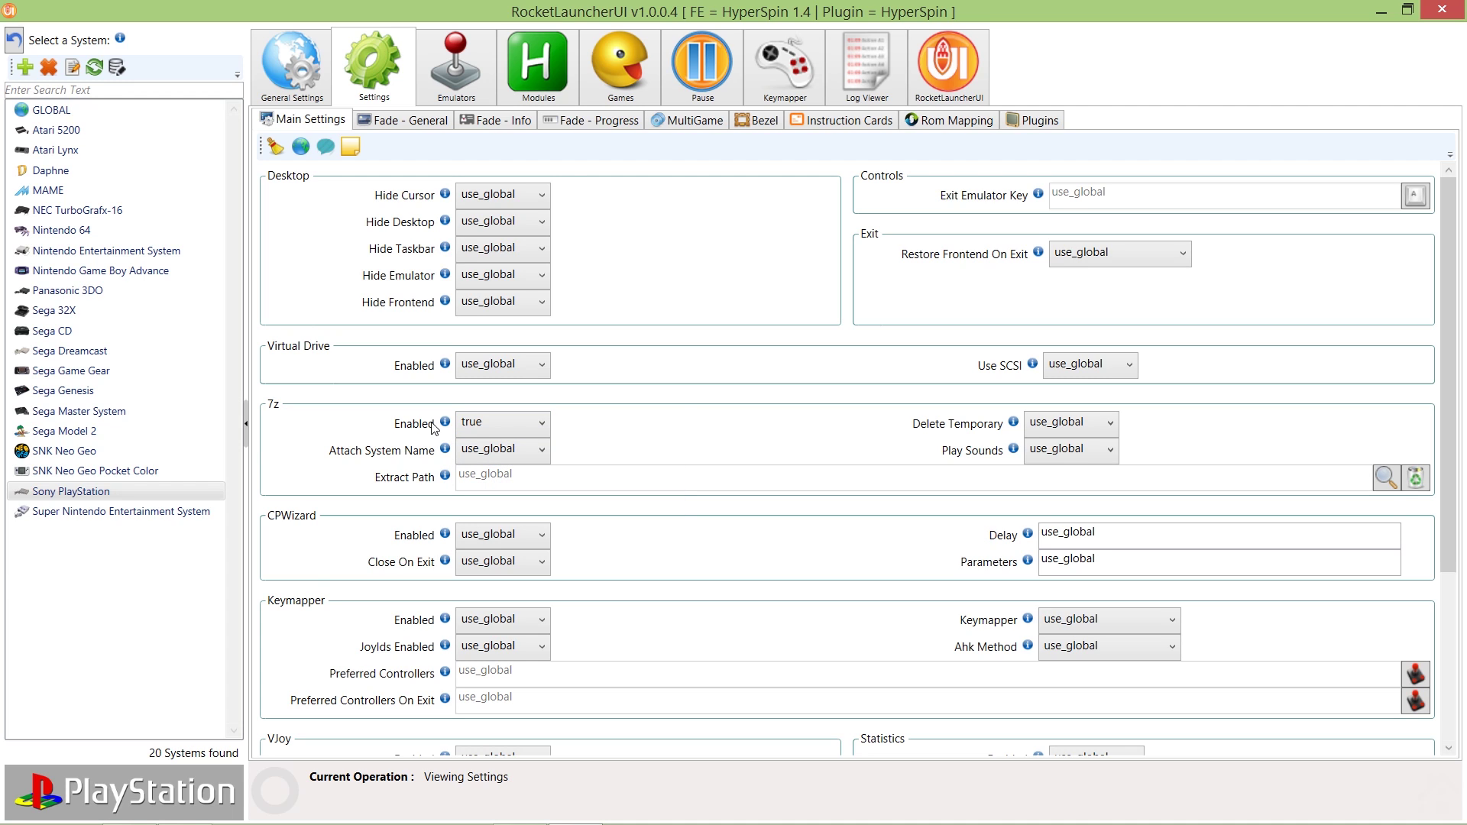
{"action": "left_click", "coordinate": [524, 427]}
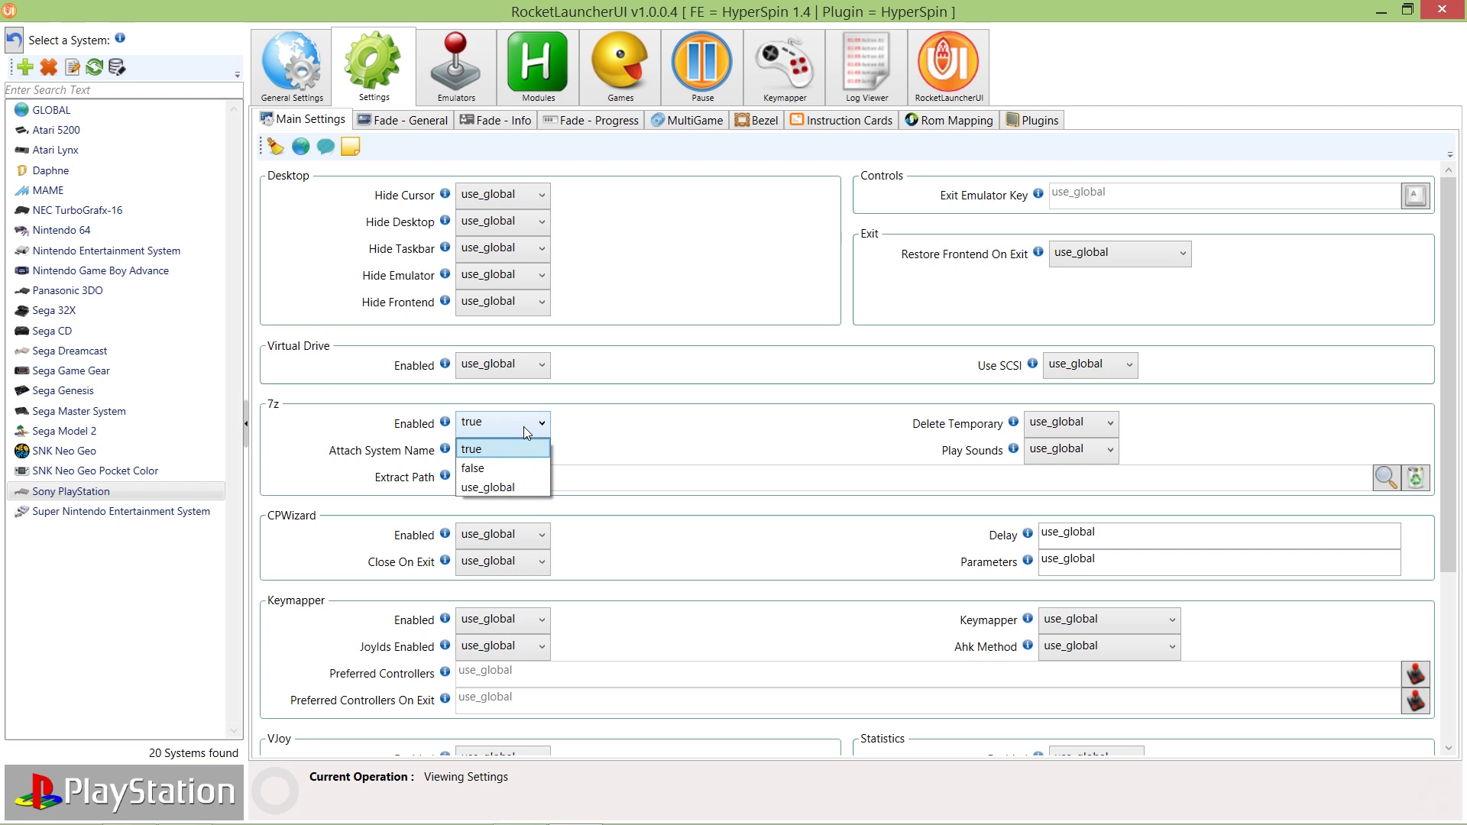
{"action": "left_click", "coordinate": [525, 426]}
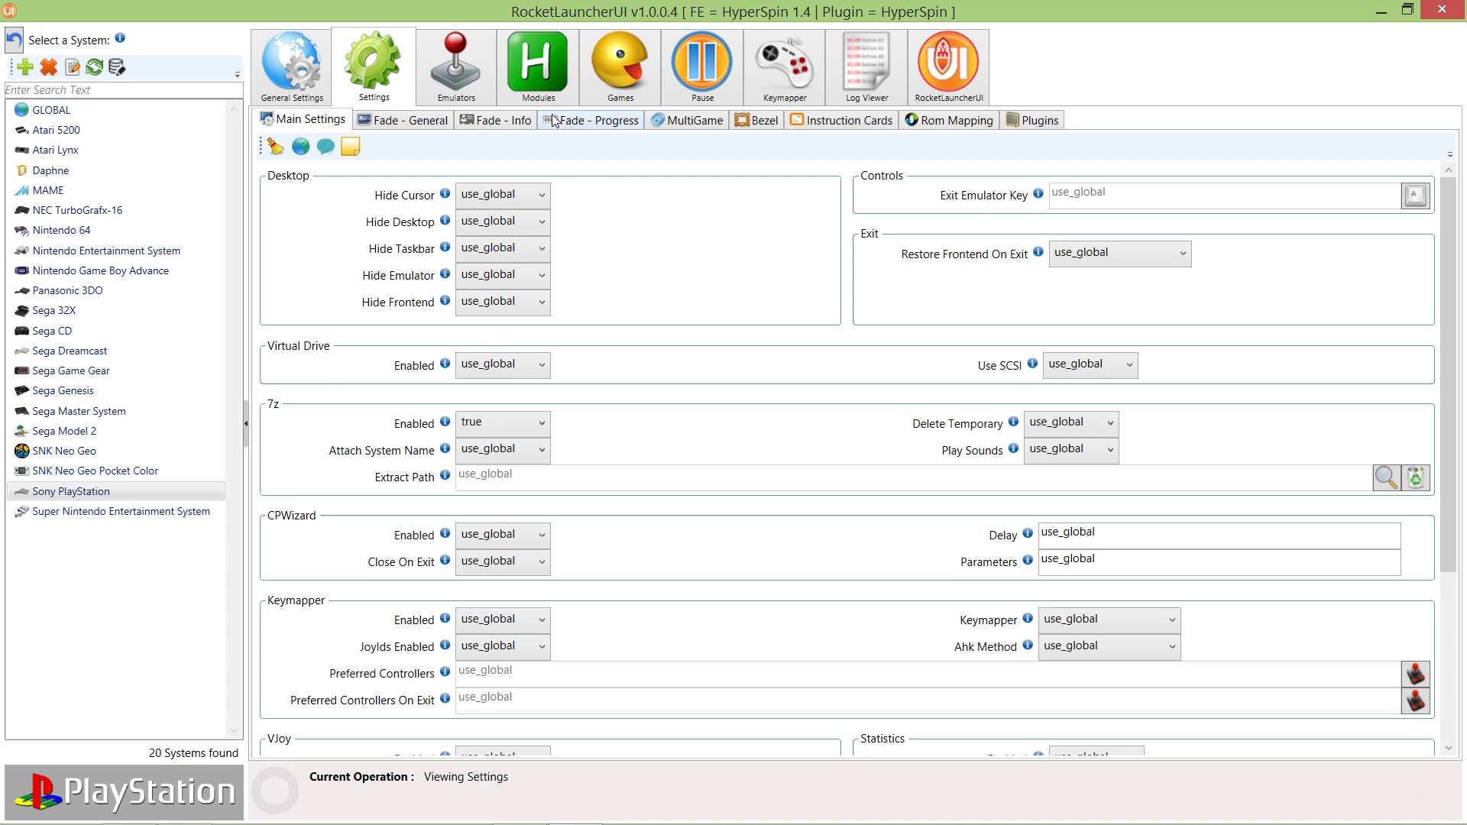
Review the Fade general, info and progress settings and the MultiGame settings of Sony PlayStation
{"action": "left_click", "coordinate": [382, 121]}
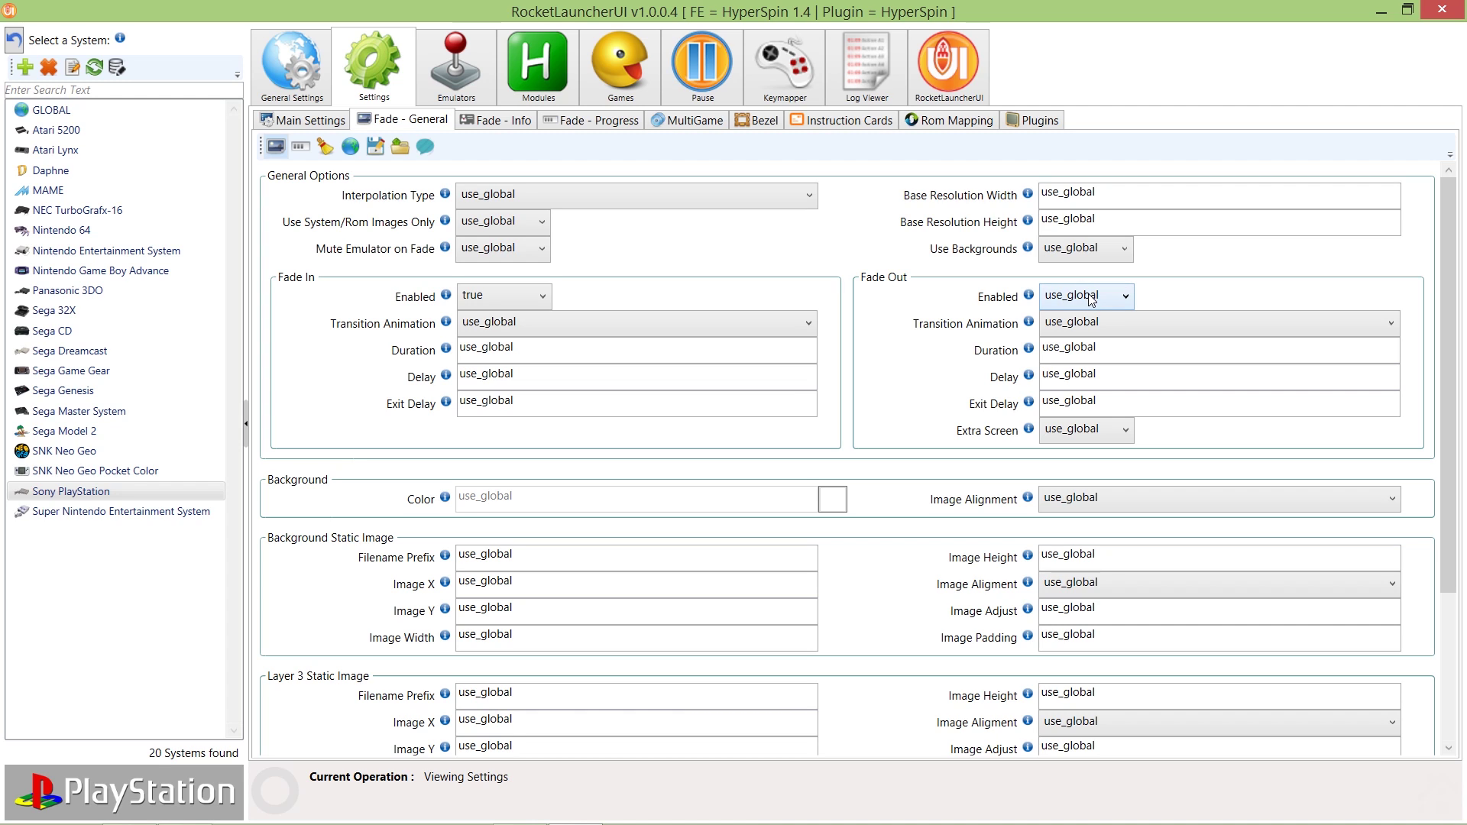
{"action": "left_click", "coordinate": [510, 121]}
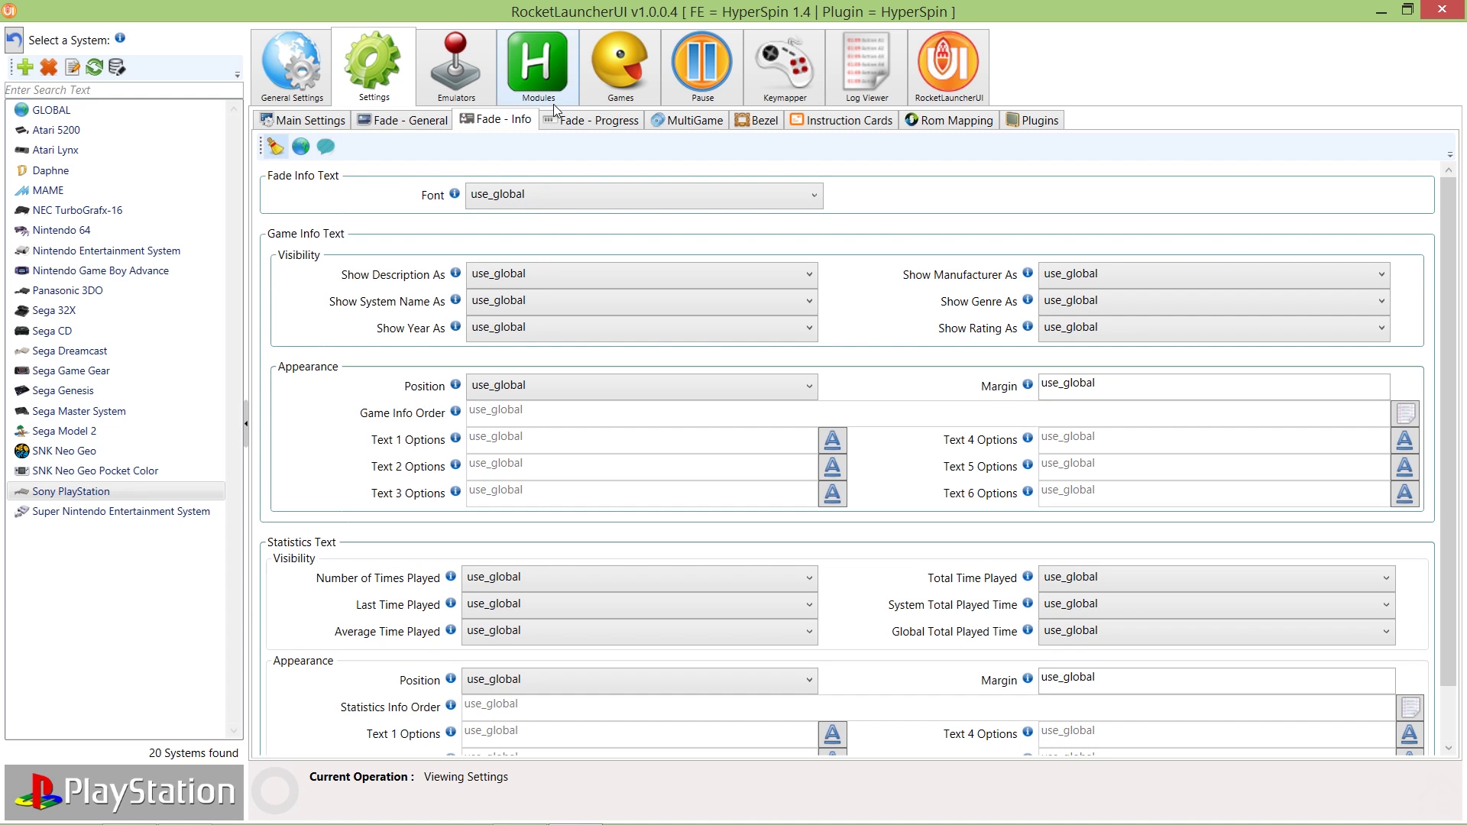
{"action": "left_click", "coordinate": [589, 121]}
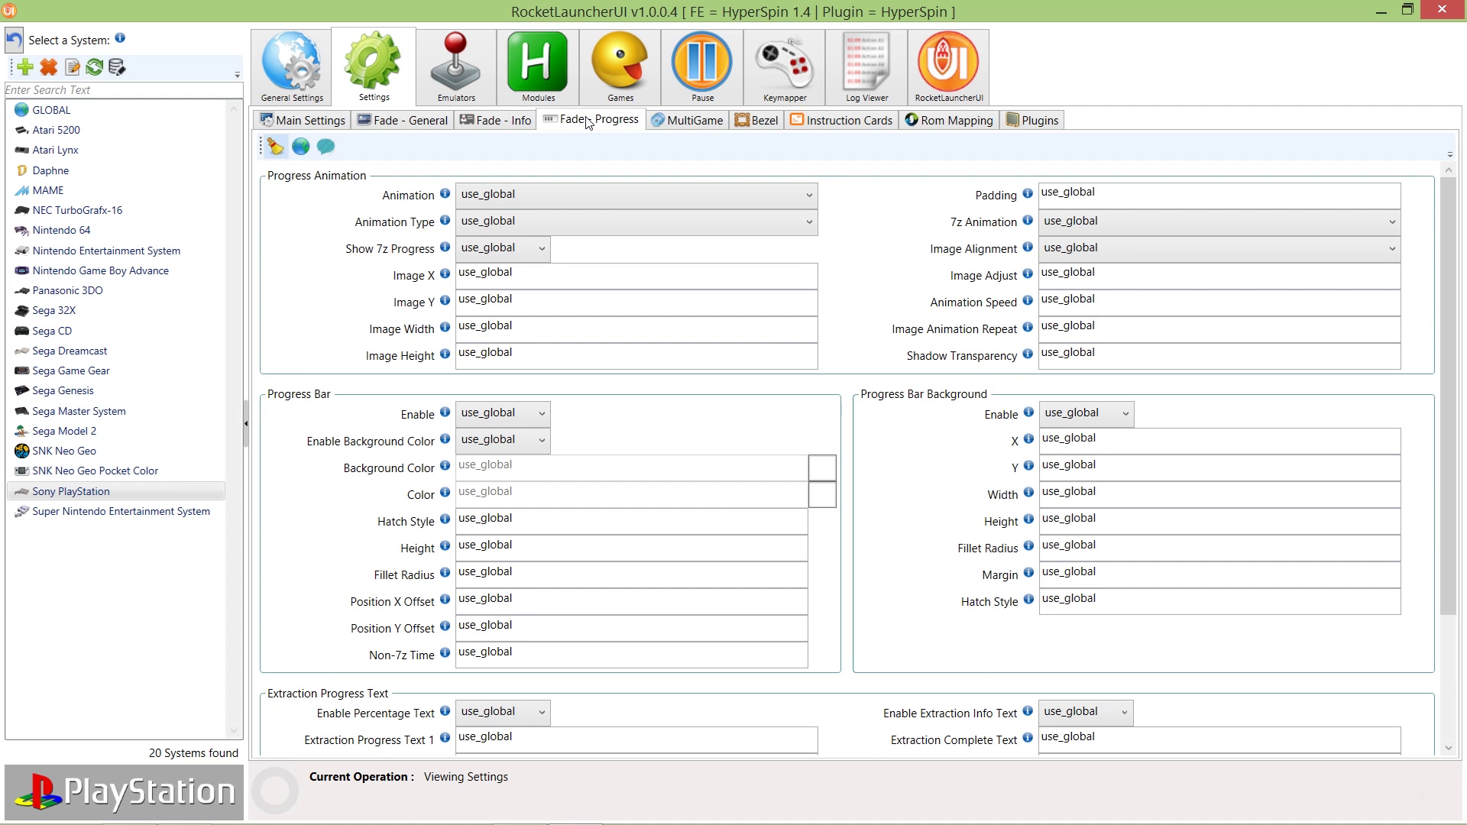
{"action": "left_click", "coordinate": [710, 127]}
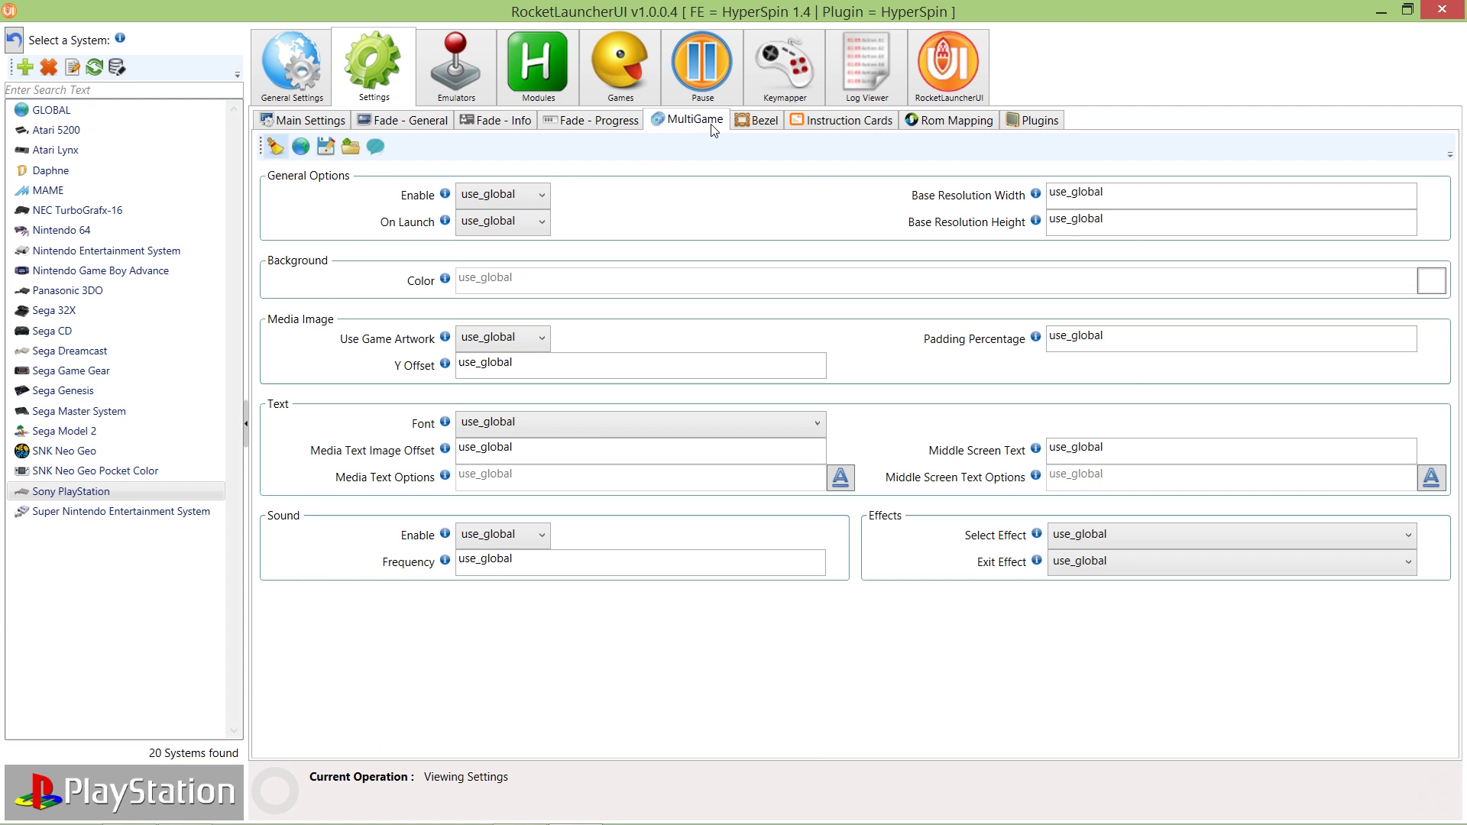
Set the Bezel Enabled option to true for Sony PlayStation
{"action": "left_click", "coordinate": [761, 126]}
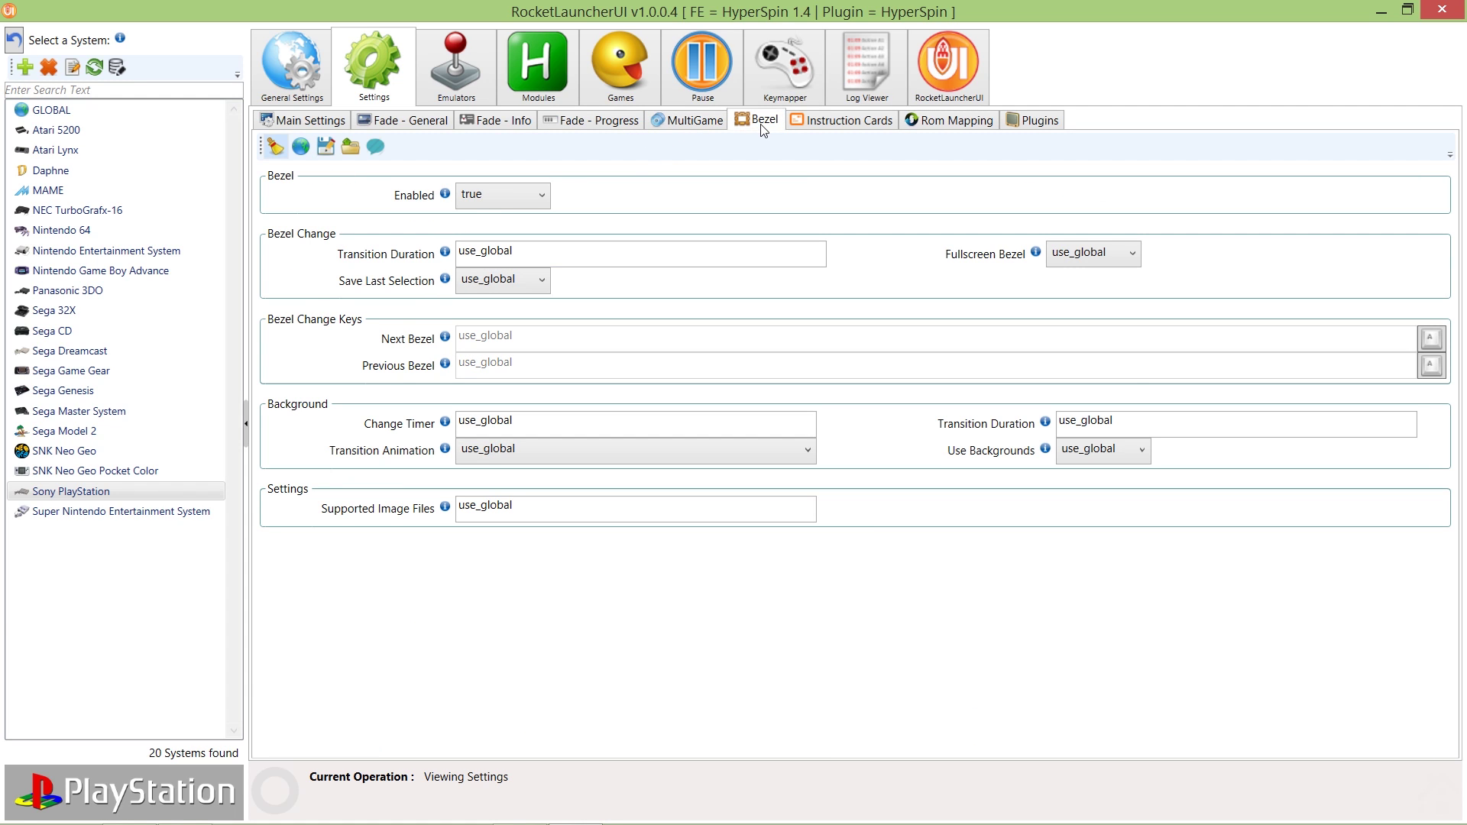
{"action": "left_click", "coordinate": [513, 203]}
{"action": "left_click", "coordinate": [529, 229]}
Run a system audit of the Sony PlayStation games and look through the audited list
{"action": "left_click", "coordinate": [466, 46]}
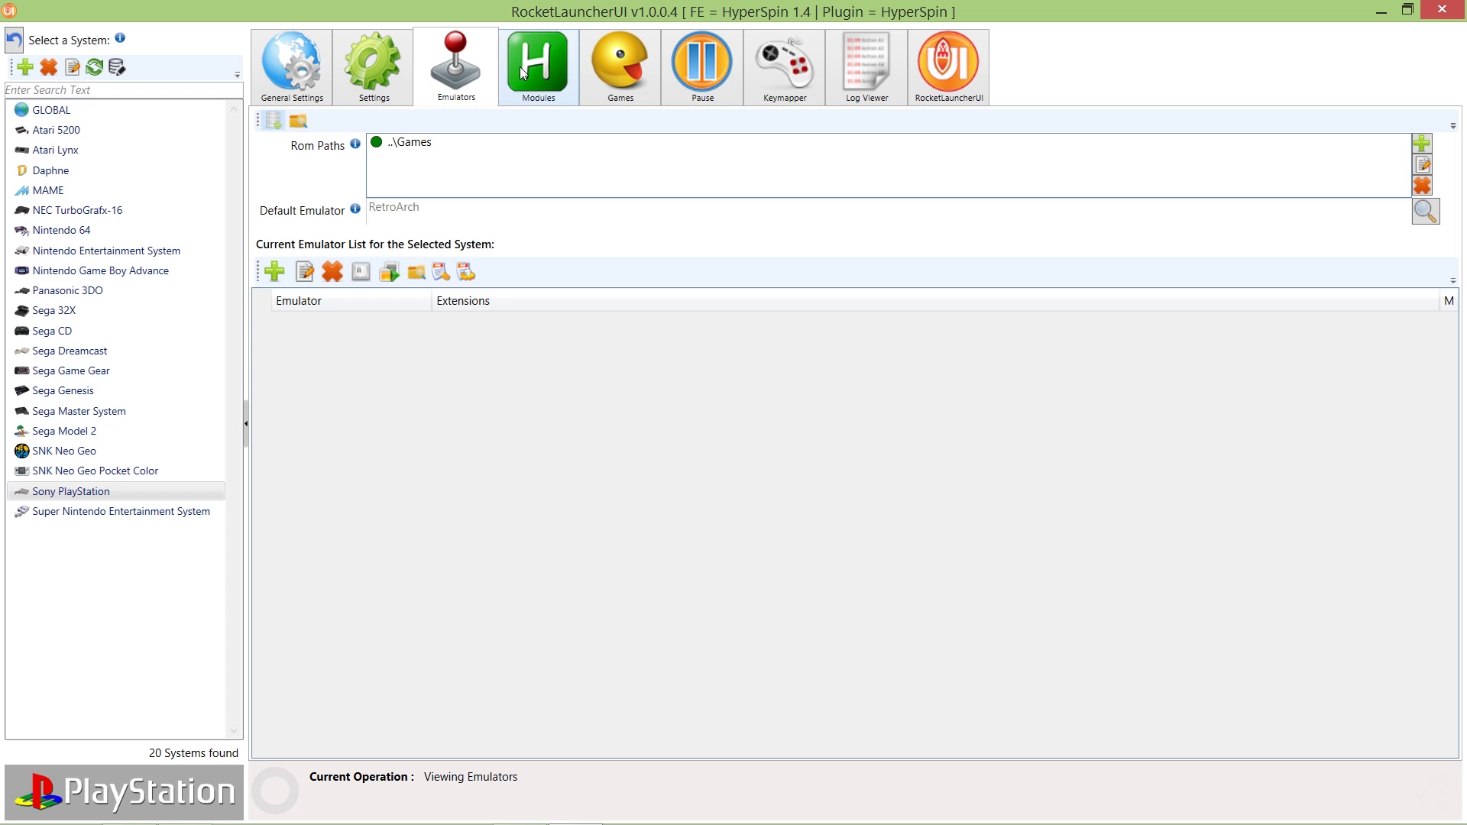
{"action": "left_click", "coordinate": [519, 66]}
{"action": "left_click", "coordinate": [608, 79]}
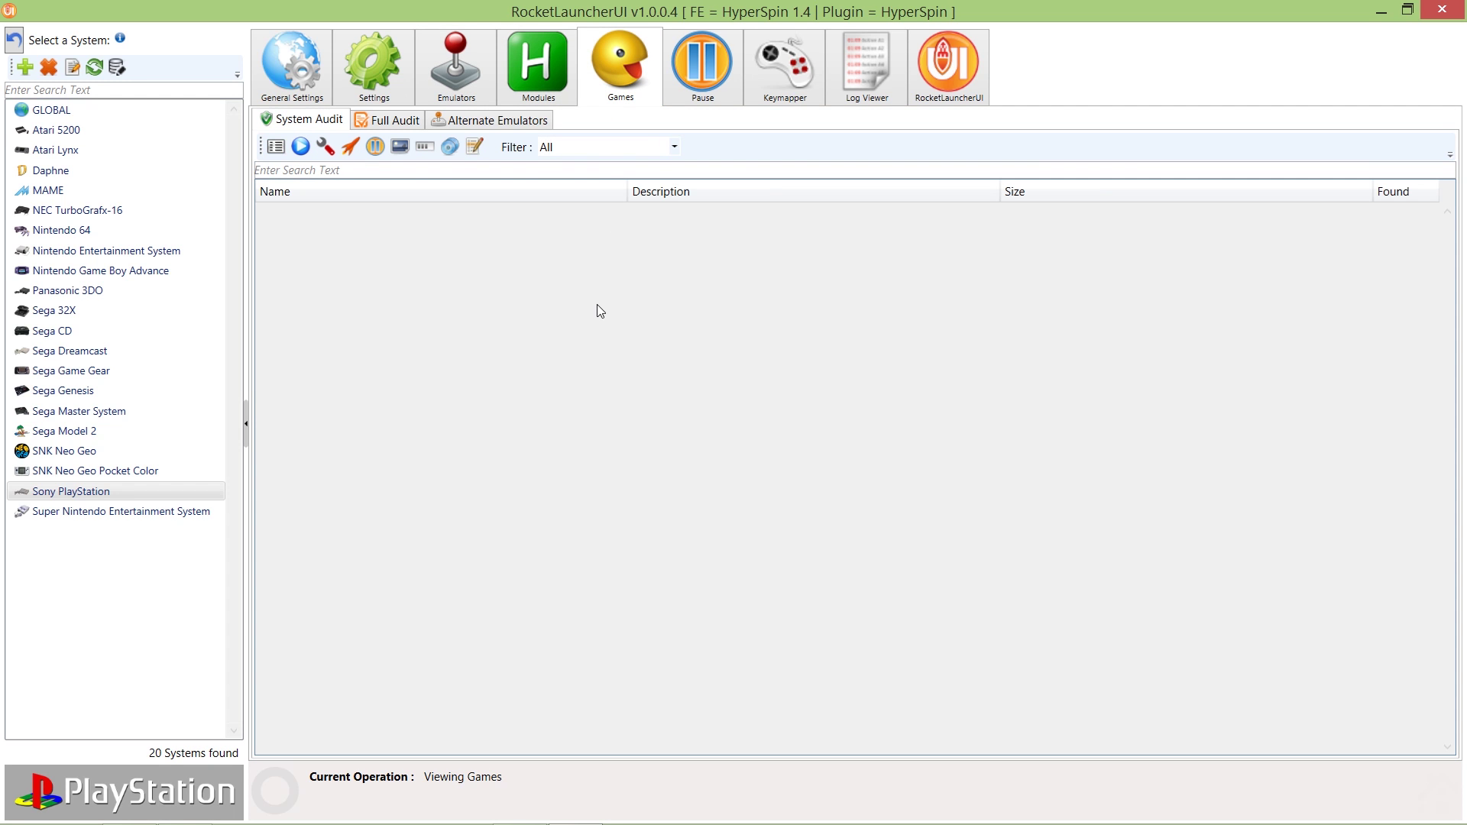
{"action": "left_click", "coordinate": [306, 152]}
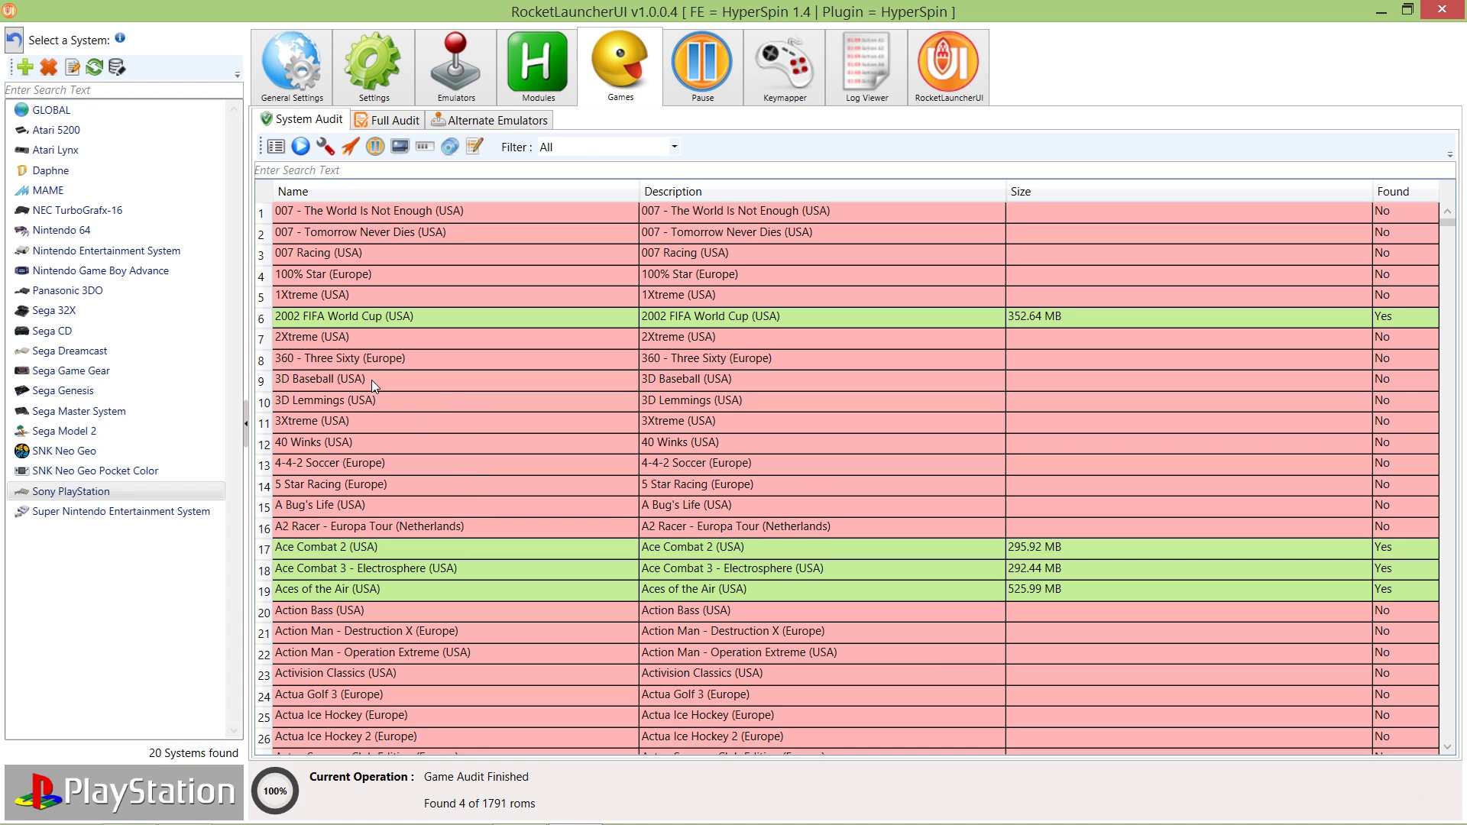
{"action": "scroll", "coordinate": [413, 423], "scroll_direction": "down", "scroll_amount": 5}
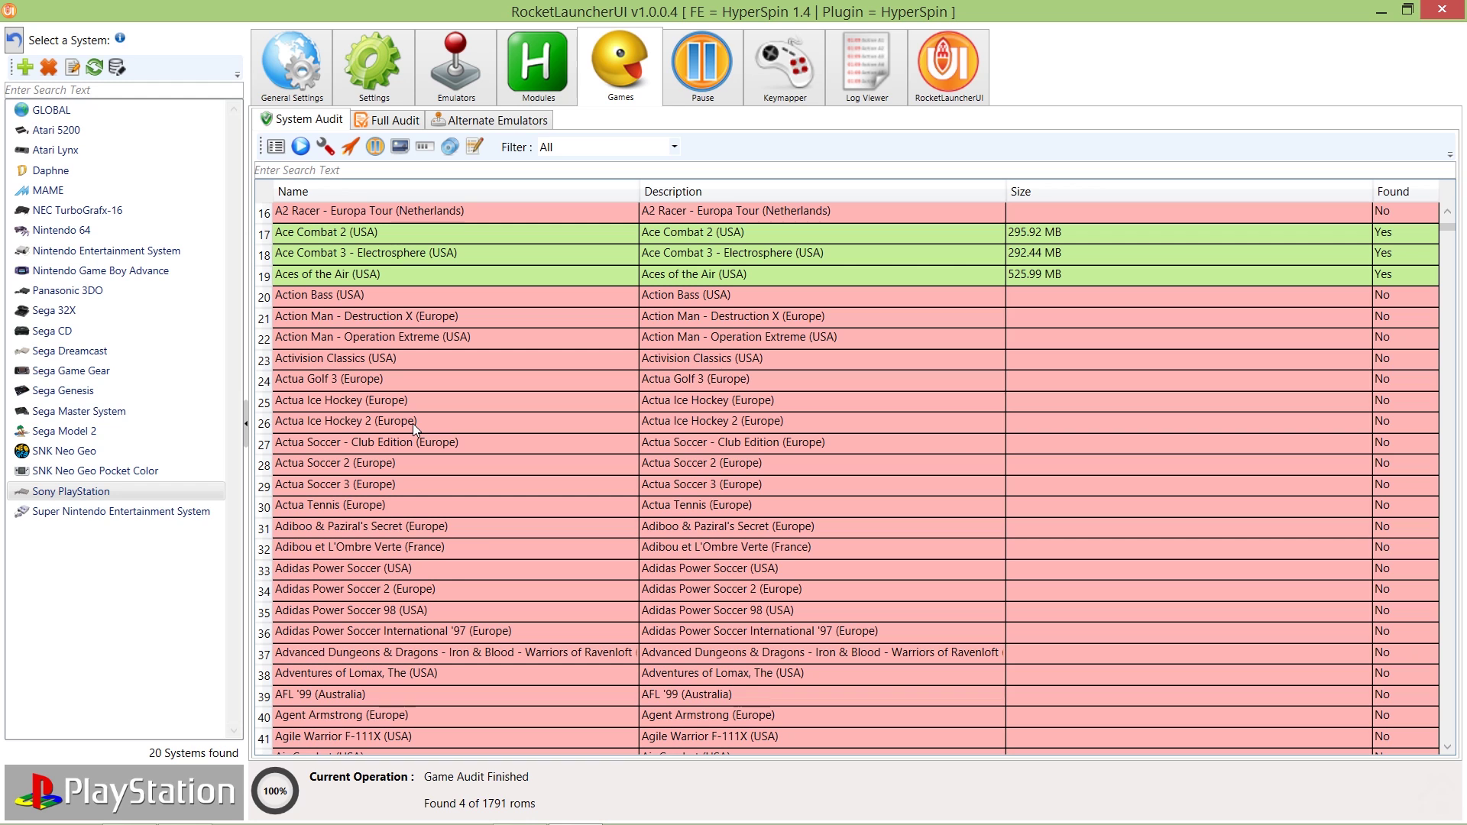
{"action": "scroll", "coordinate": [413, 423], "scroll_direction": "up", "scroll_amount": 5}
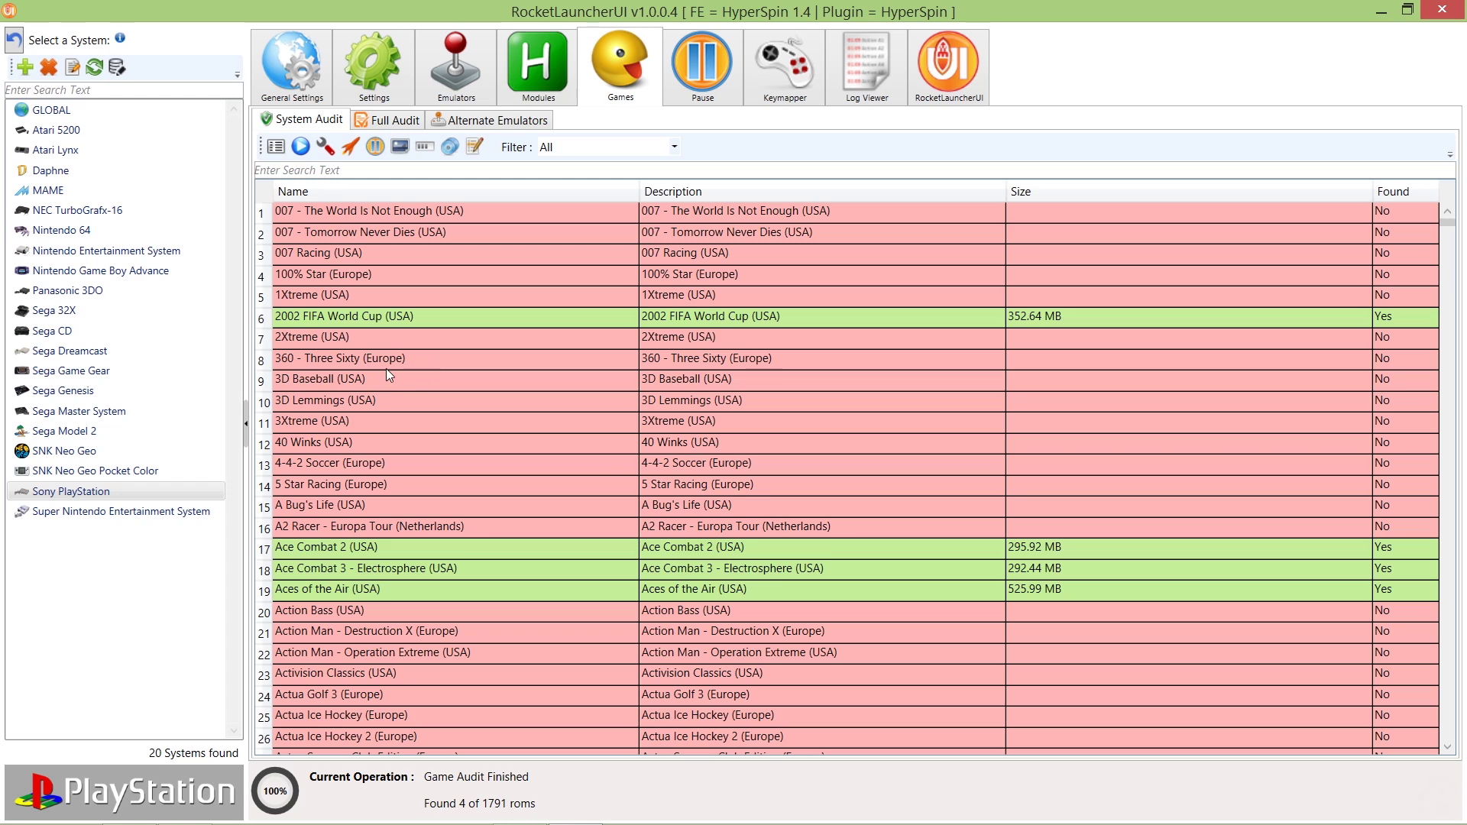
{"action": "left_click", "coordinate": [608, 466]}
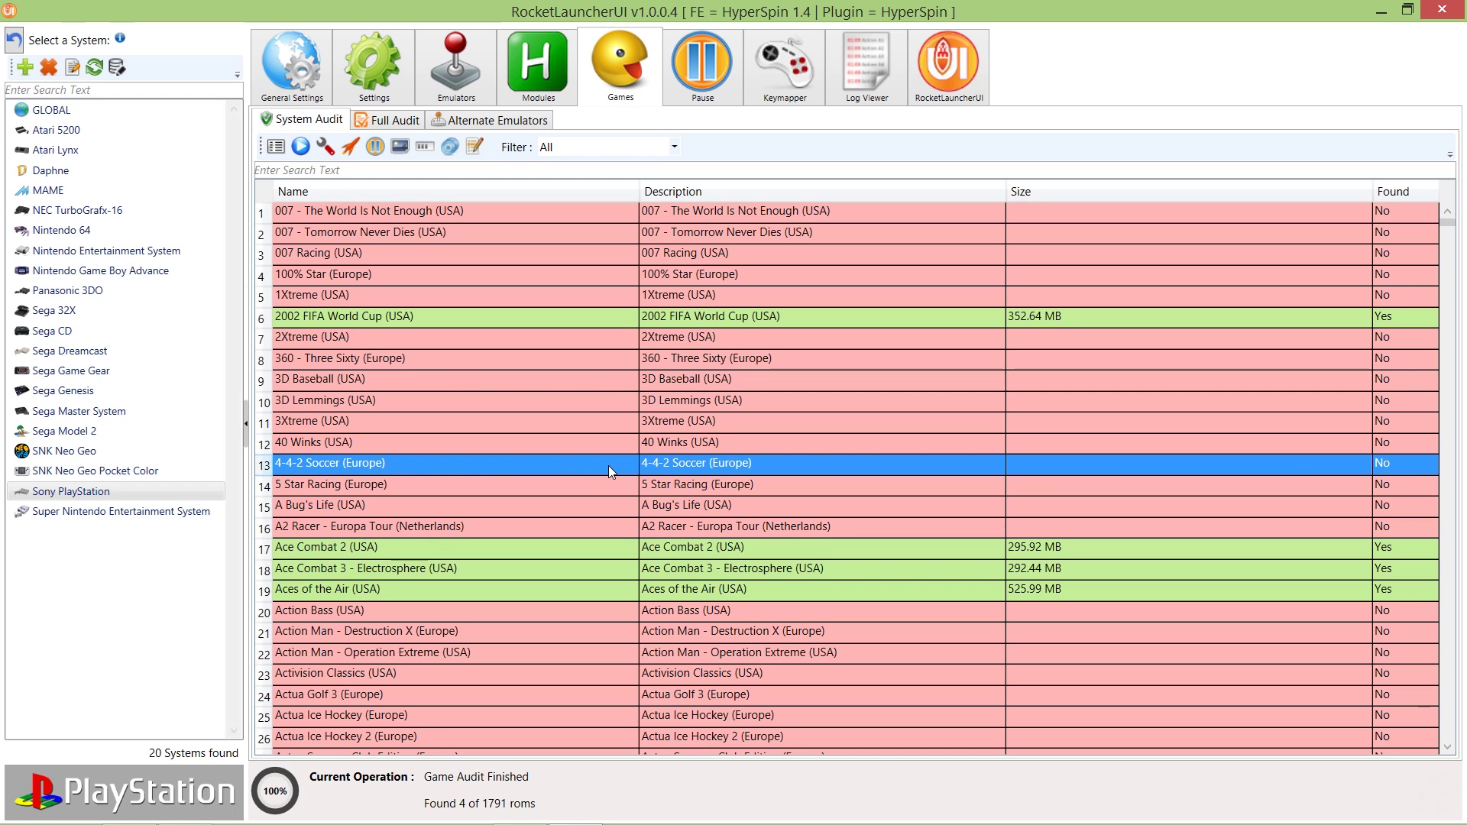
Look through the audited Sony PlayStation game list to see which games were found
{"action": "scroll", "coordinate": [460, 452], "scroll_direction": "down", "scroll_amount": 8}
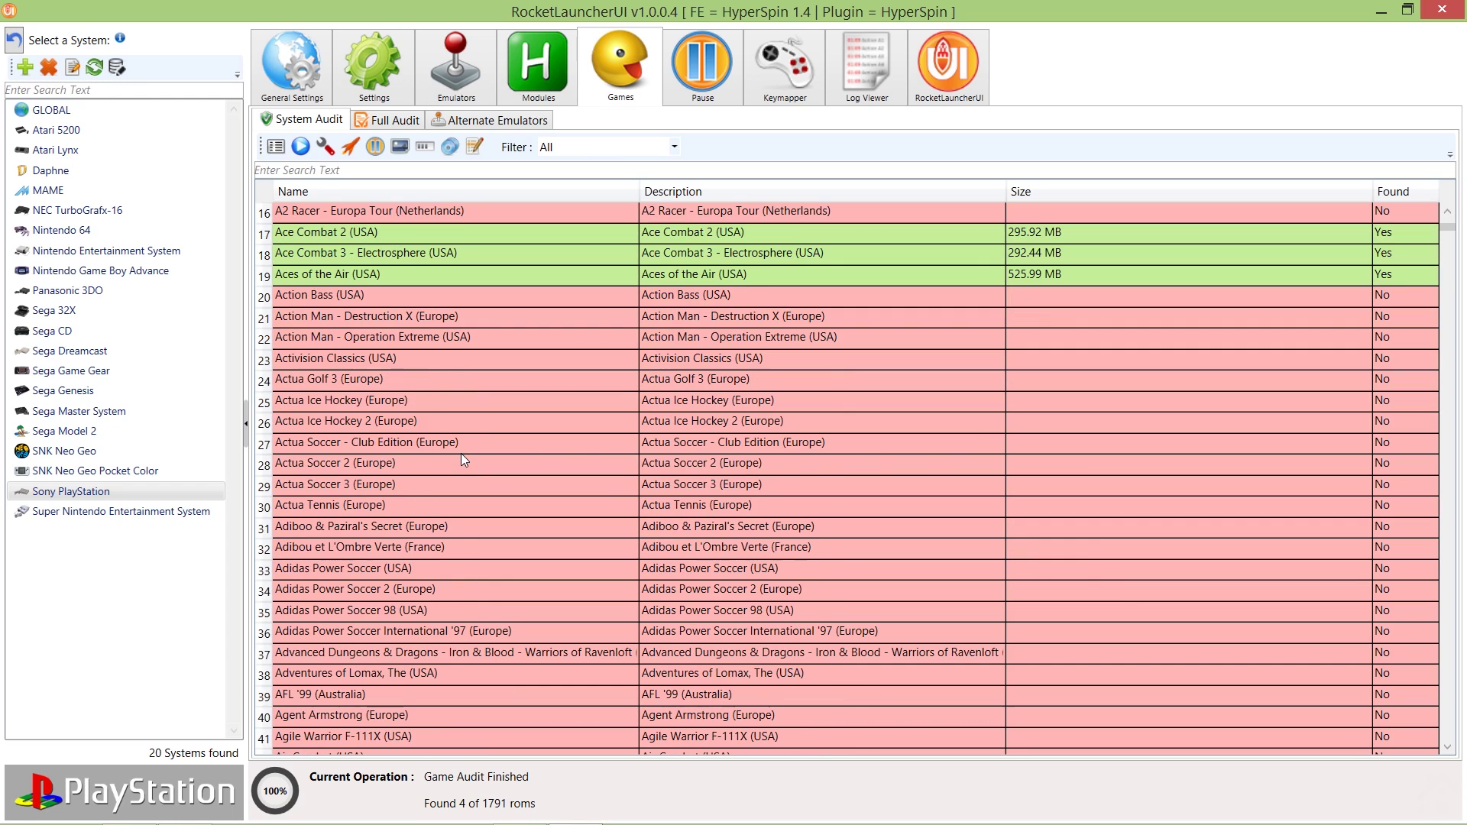
{"action": "scroll", "coordinate": [462, 458], "scroll_direction": "down", "scroll_amount": 5}
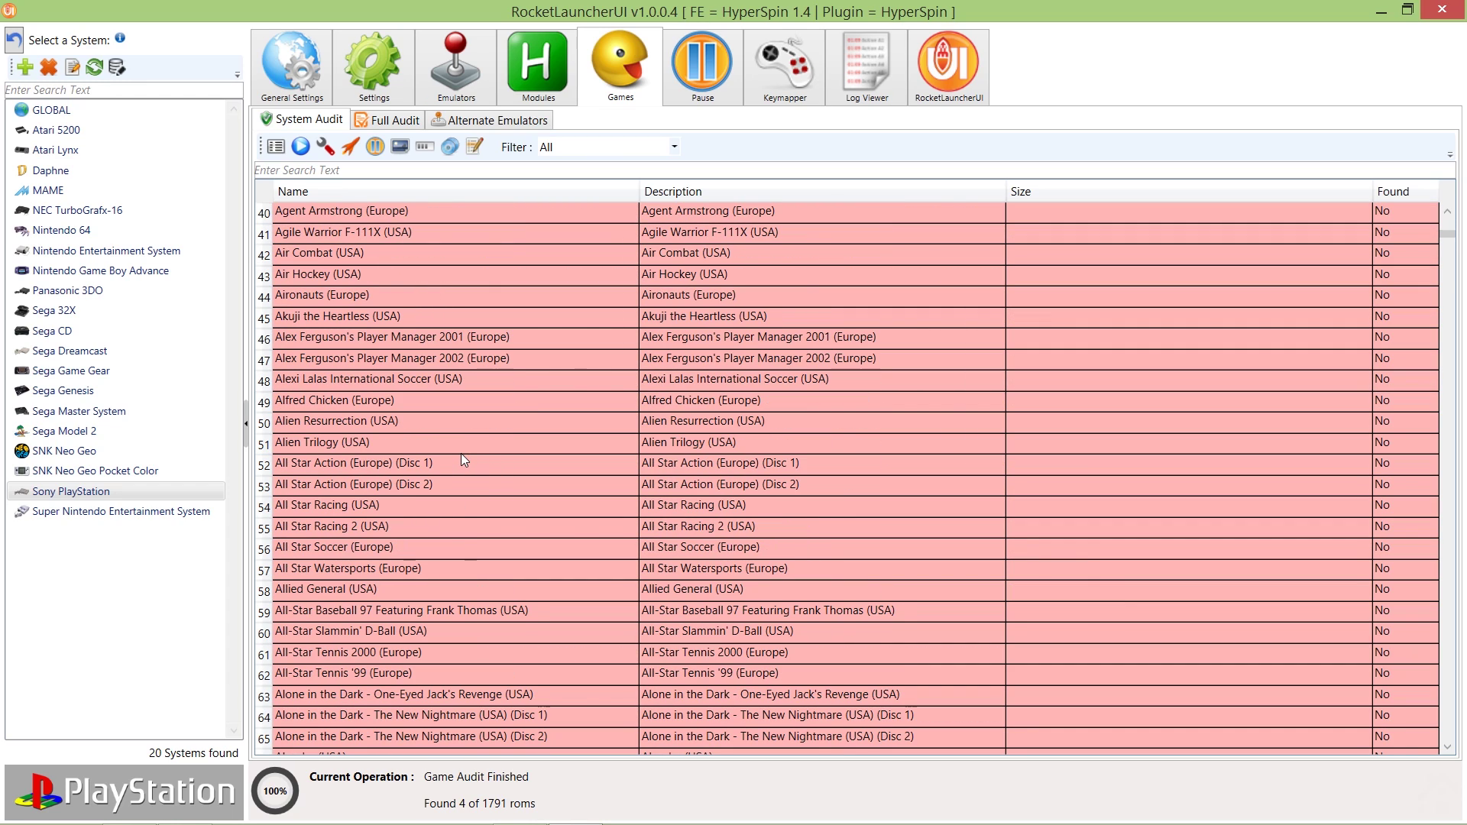
{"action": "scroll", "coordinate": [461, 455], "scroll_direction": "up", "scroll_amount": 13}
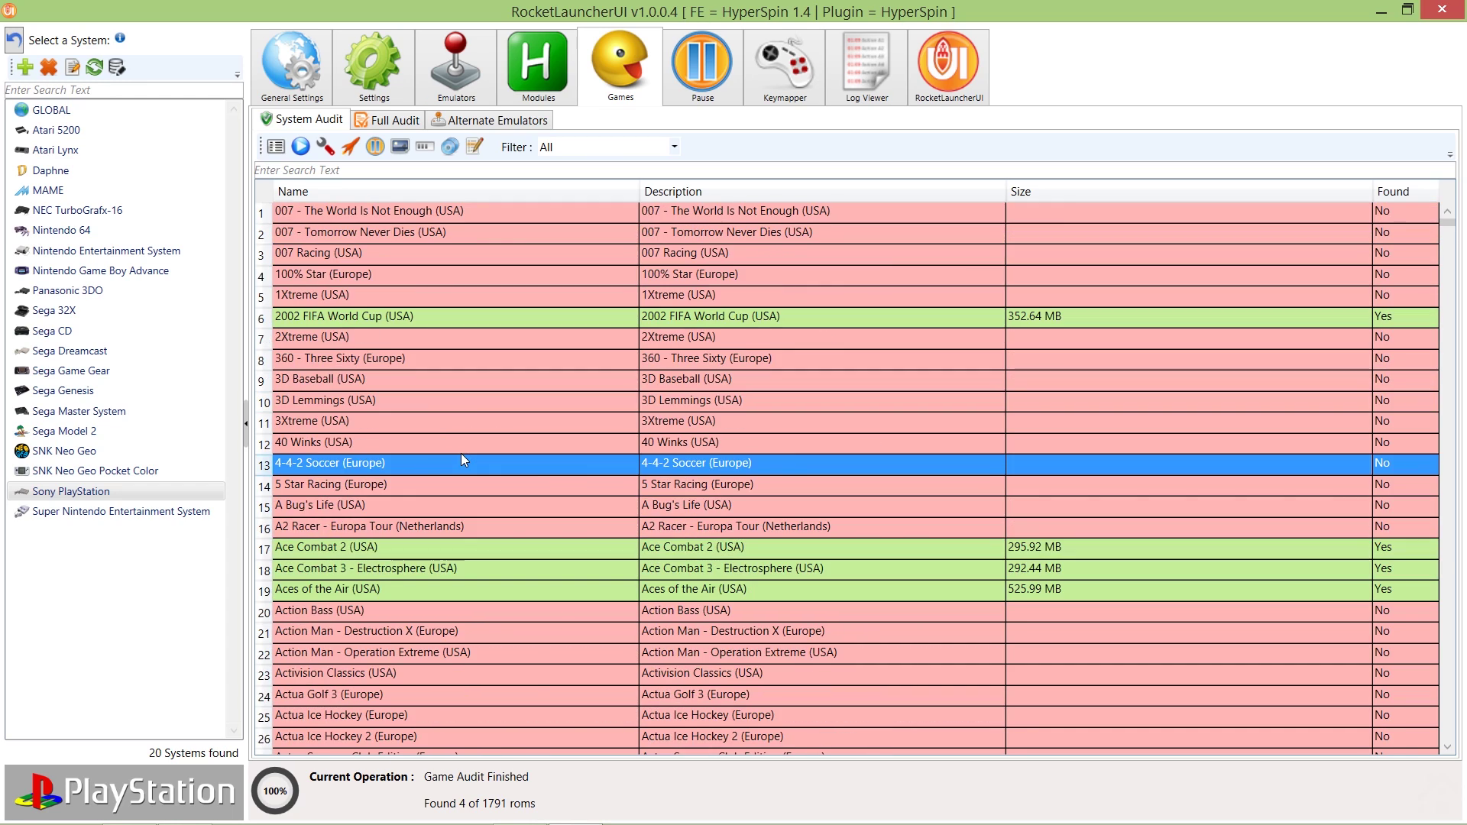
{"action": "scroll", "coordinate": [494, 627], "scroll_direction": "down", "scroll_amount": 8}
{"action": "scroll", "coordinate": [494, 626], "scroll_direction": "up", "scroll_amount": 8}
Select Aces of the Air (USA) in the audited list and launch it
{"action": "left_click", "coordinate": [513, 510]}
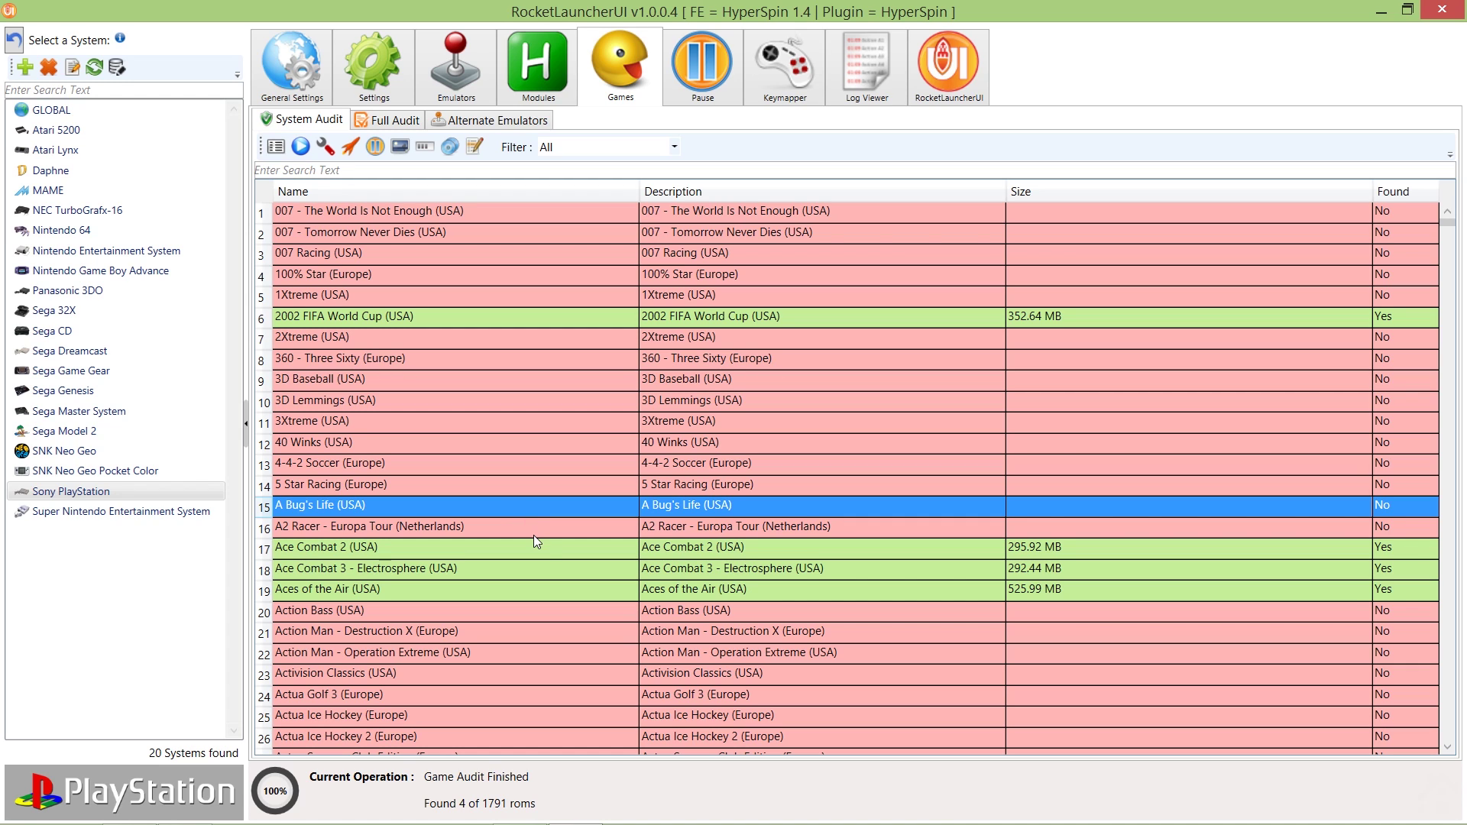
{"action": "left_click", "coordinate": [528, 575]}
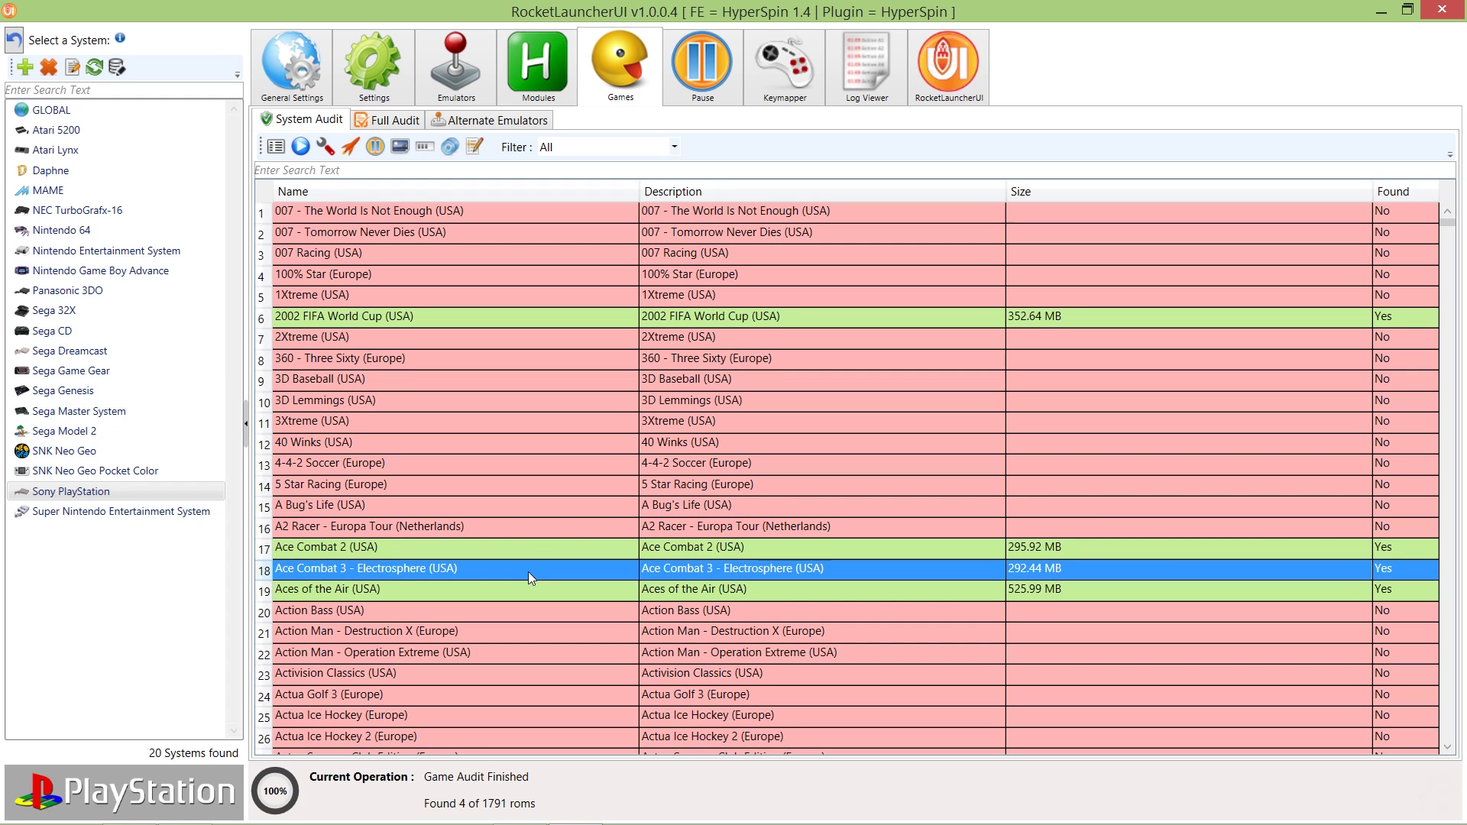
{"action": "left_click", "coordinate": [428, 147]}
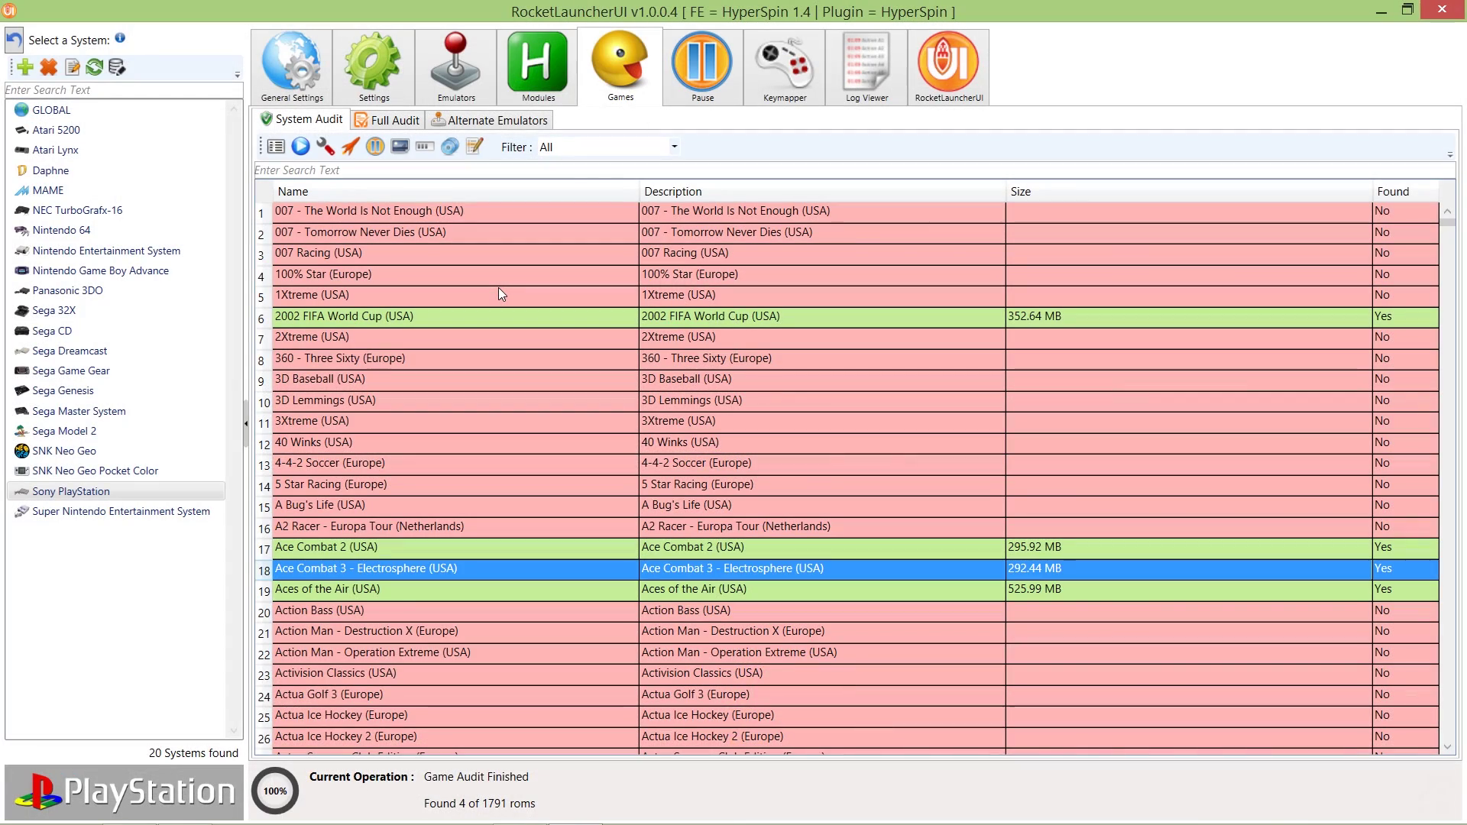
{"action": "left_click", "coordinate": [468, 589]}
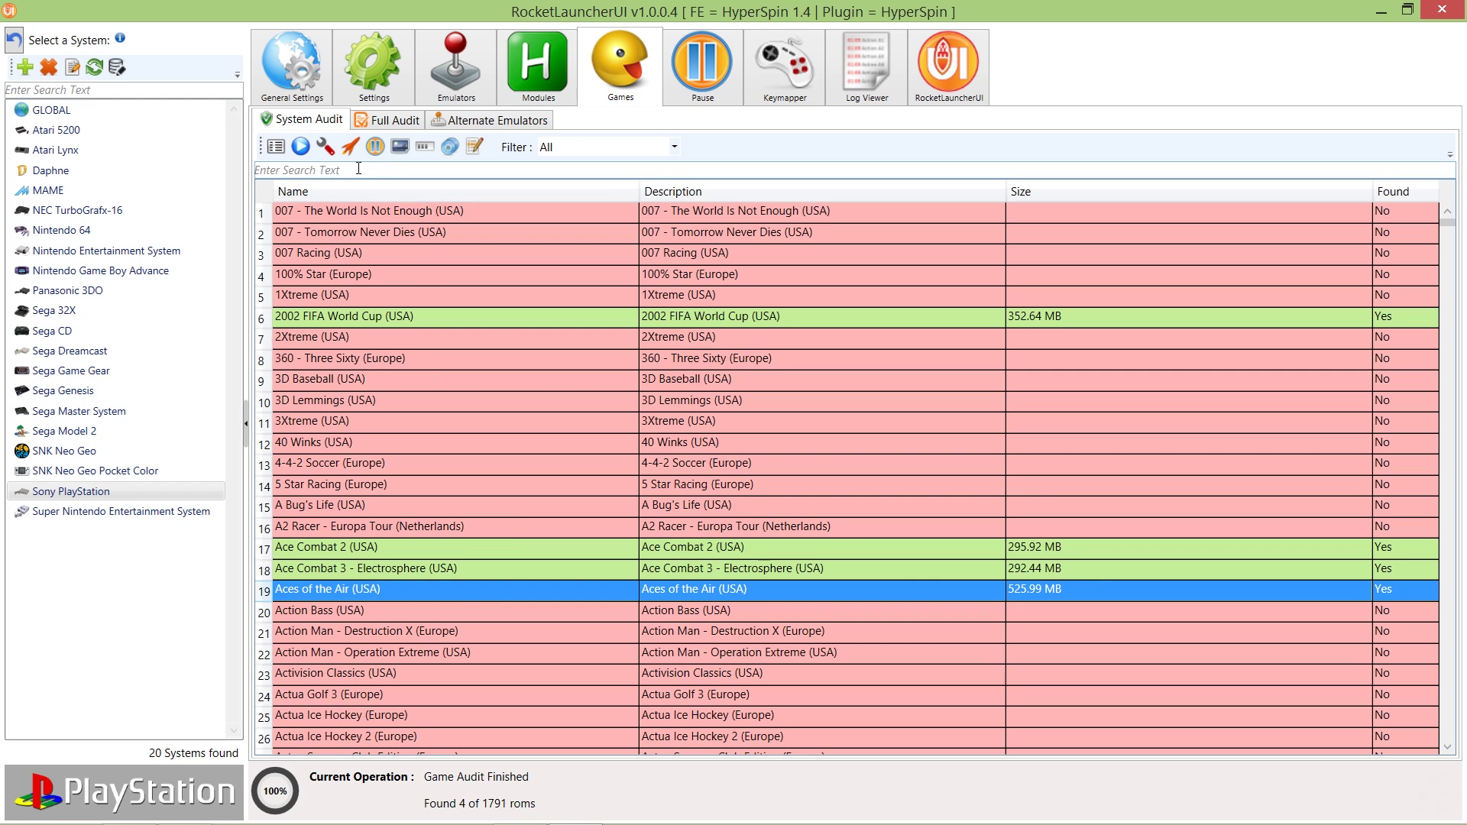
{"action": "left_click", "coordinate": [350, 146]}
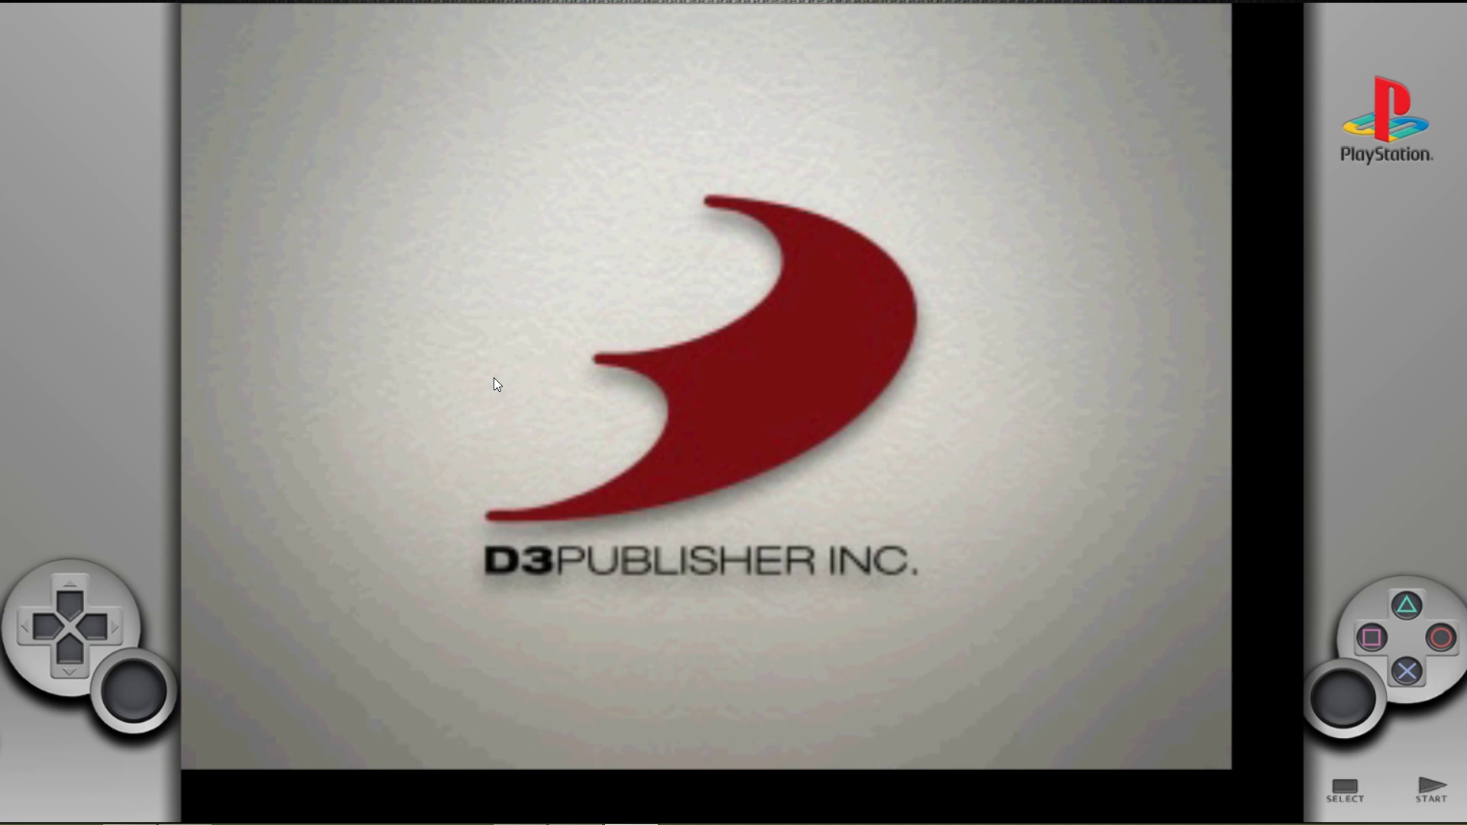
{"action": "key", "text": "super"}
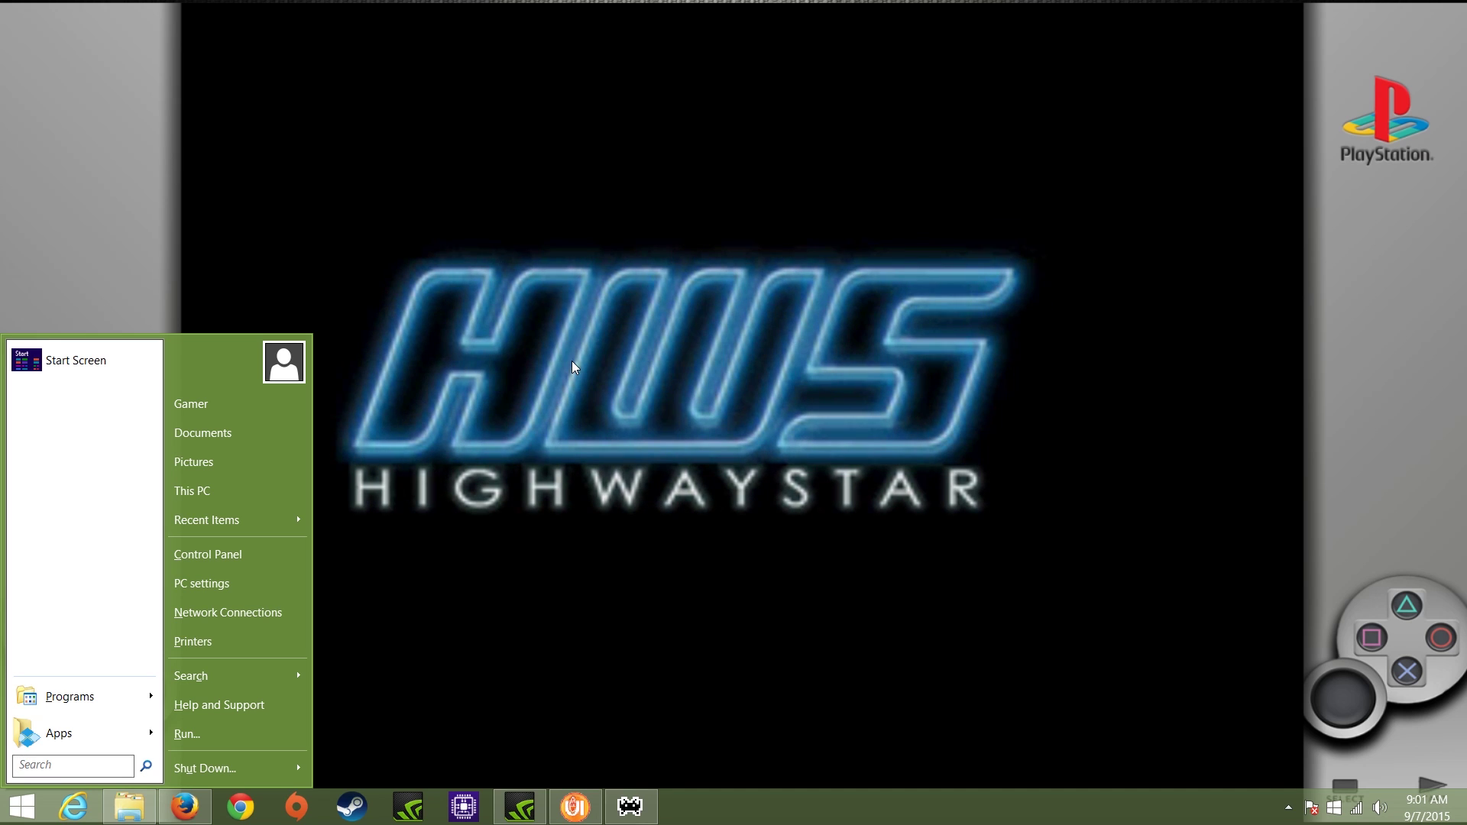
{"action": "key", "text": "super"}
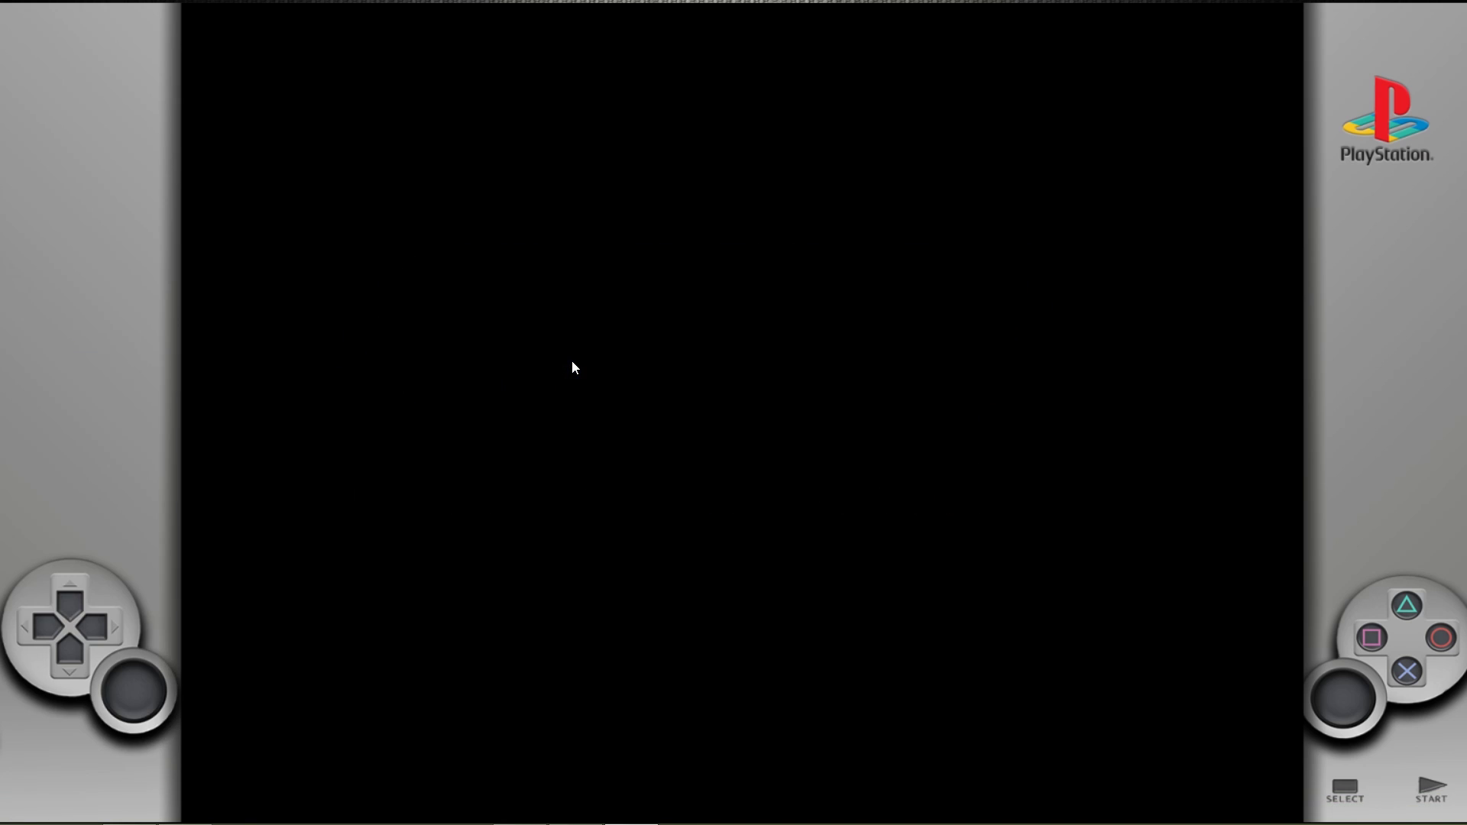
Bring up the RetroArch menu over the running game and open Video Options in its settings
{"action": "key", "text": "F1"}
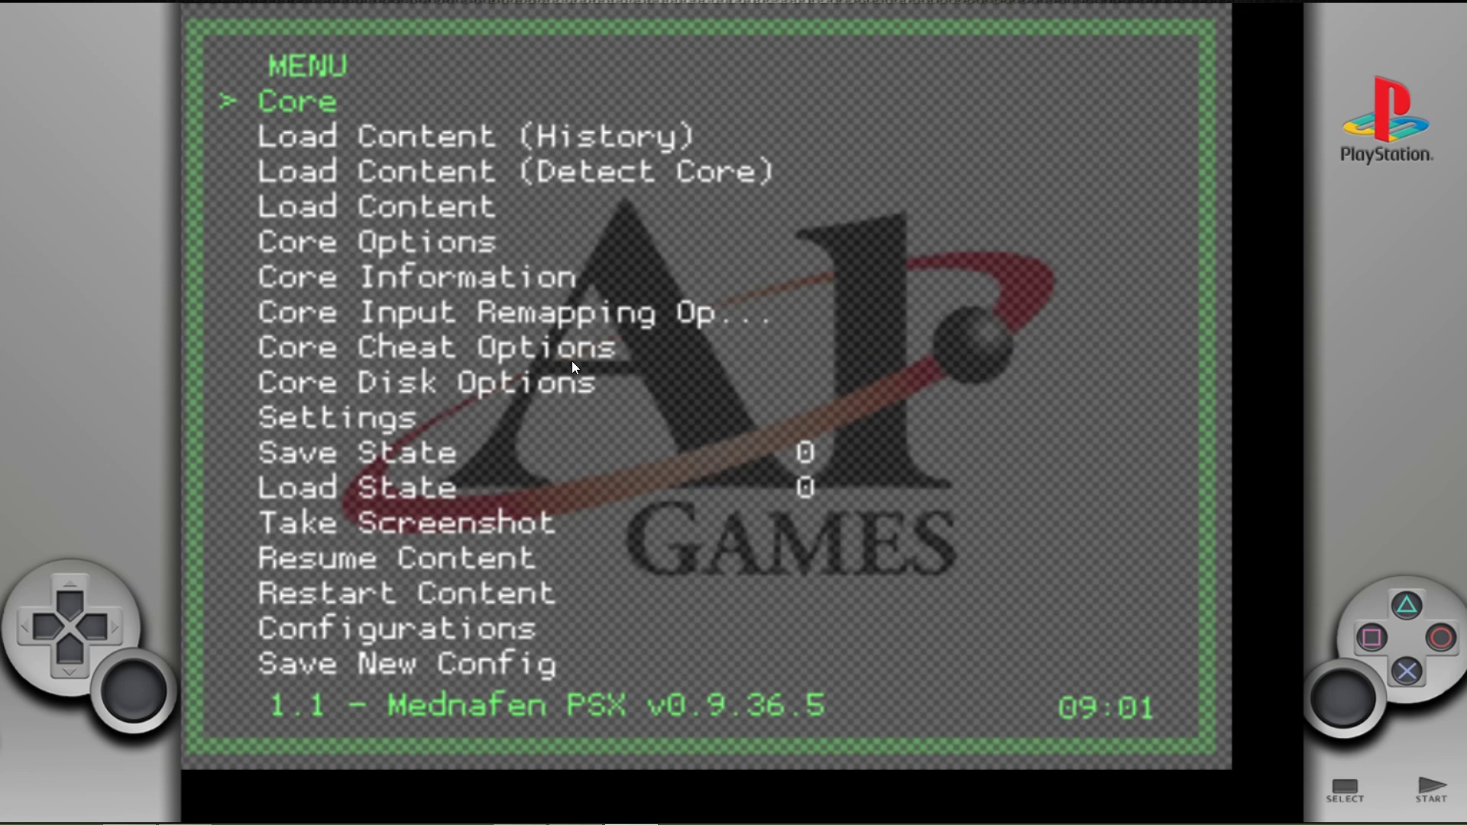
{"action": "key", "text": "Down"}
{"action": "key", "text": "Down"}
{"action": "key", "text": "Down"}
{"action": "key", "text": "Down"}
{"action": "key", "text": "Down"}
{"action": "key", "text": "Down"}
{"action": "key", "text": "Down"}
{"action": "key", "text": "Down"}
{"action": "key", "text": "Down"}
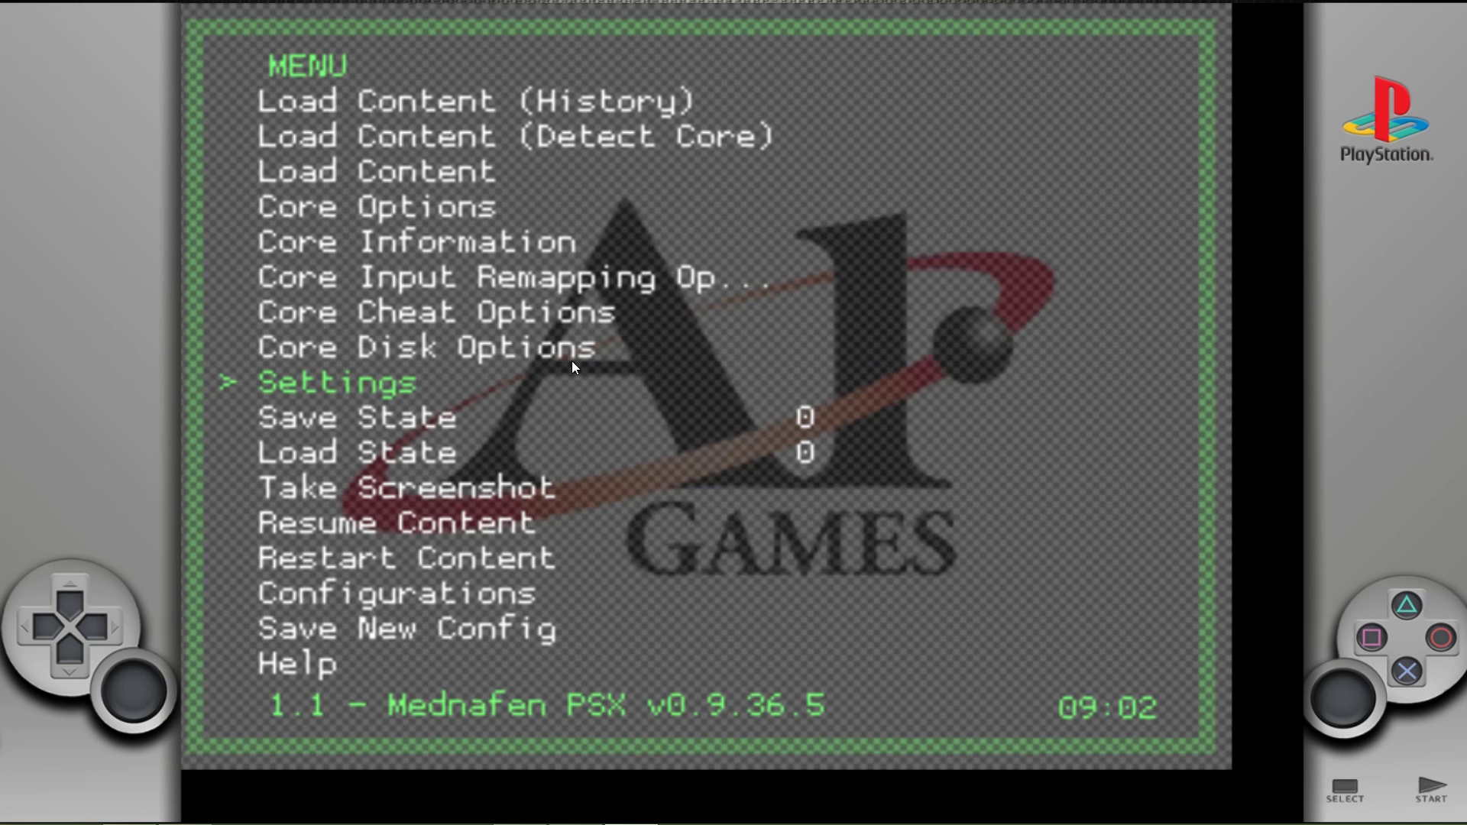
{"action": "key", "text": "Return"}
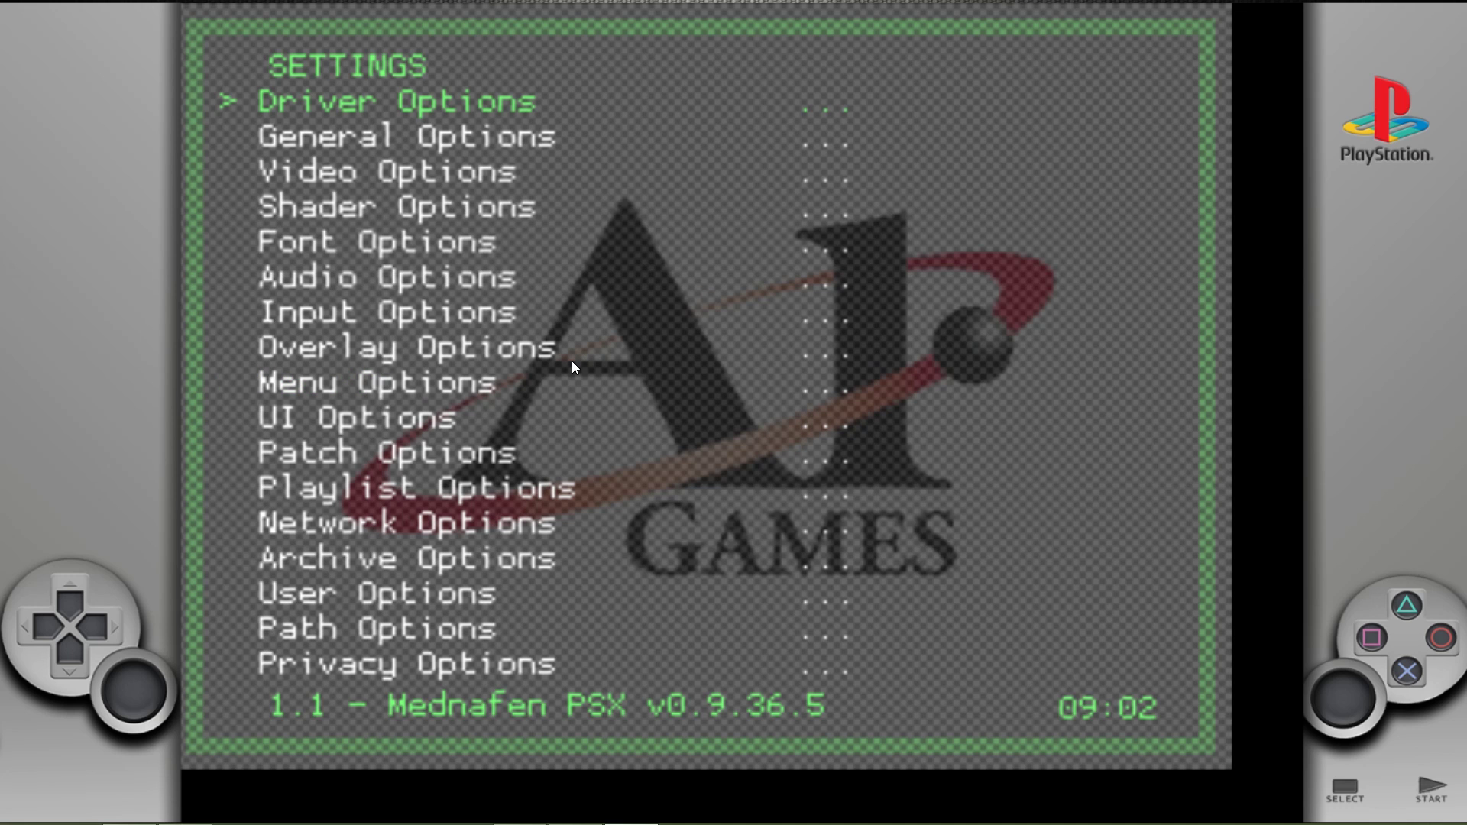
{"action": "key", "text": "Down"}
{"action": "key", "text": "Down"}
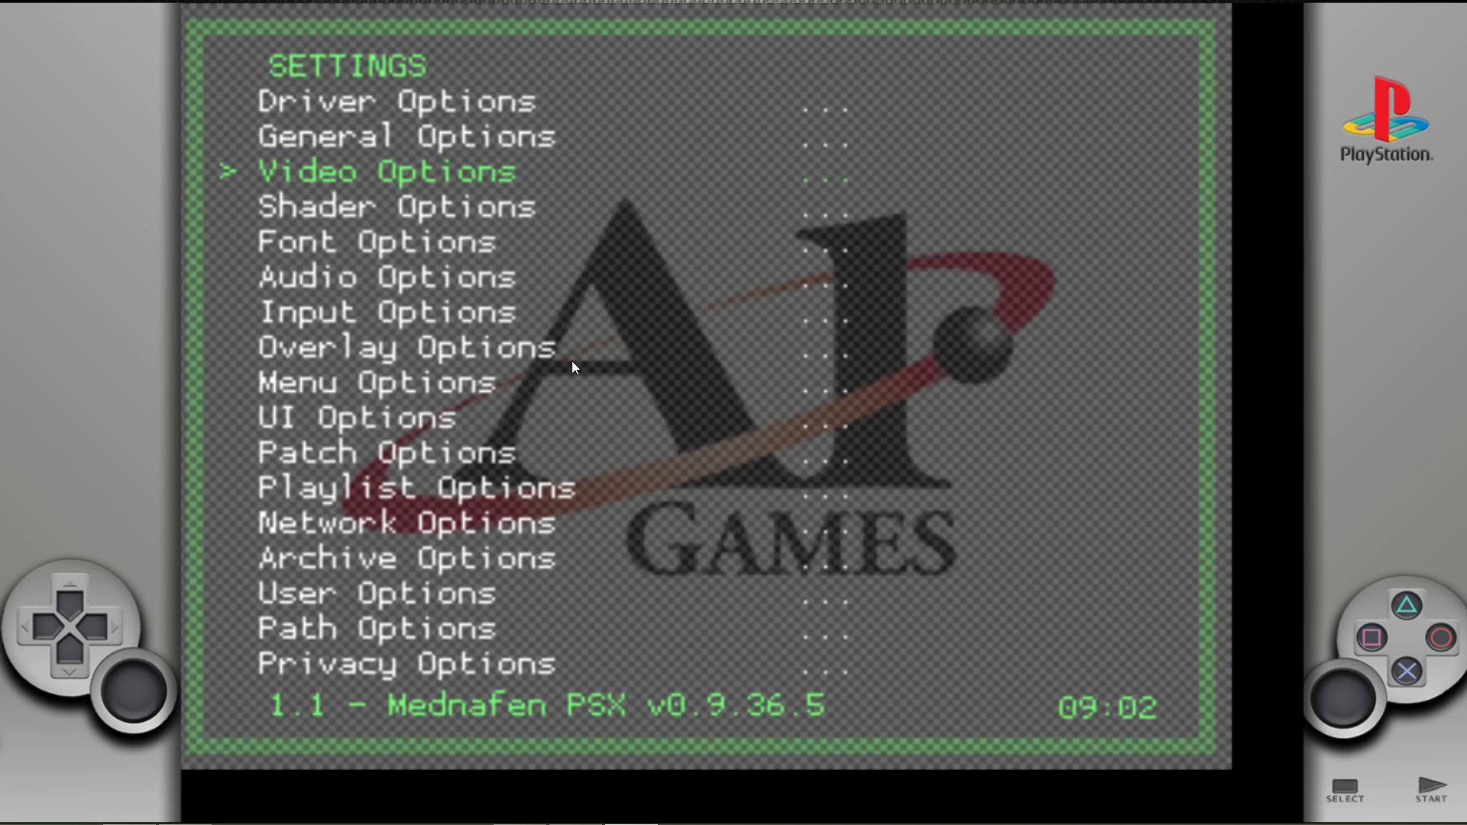
{"action": "key", "text": "Return"}
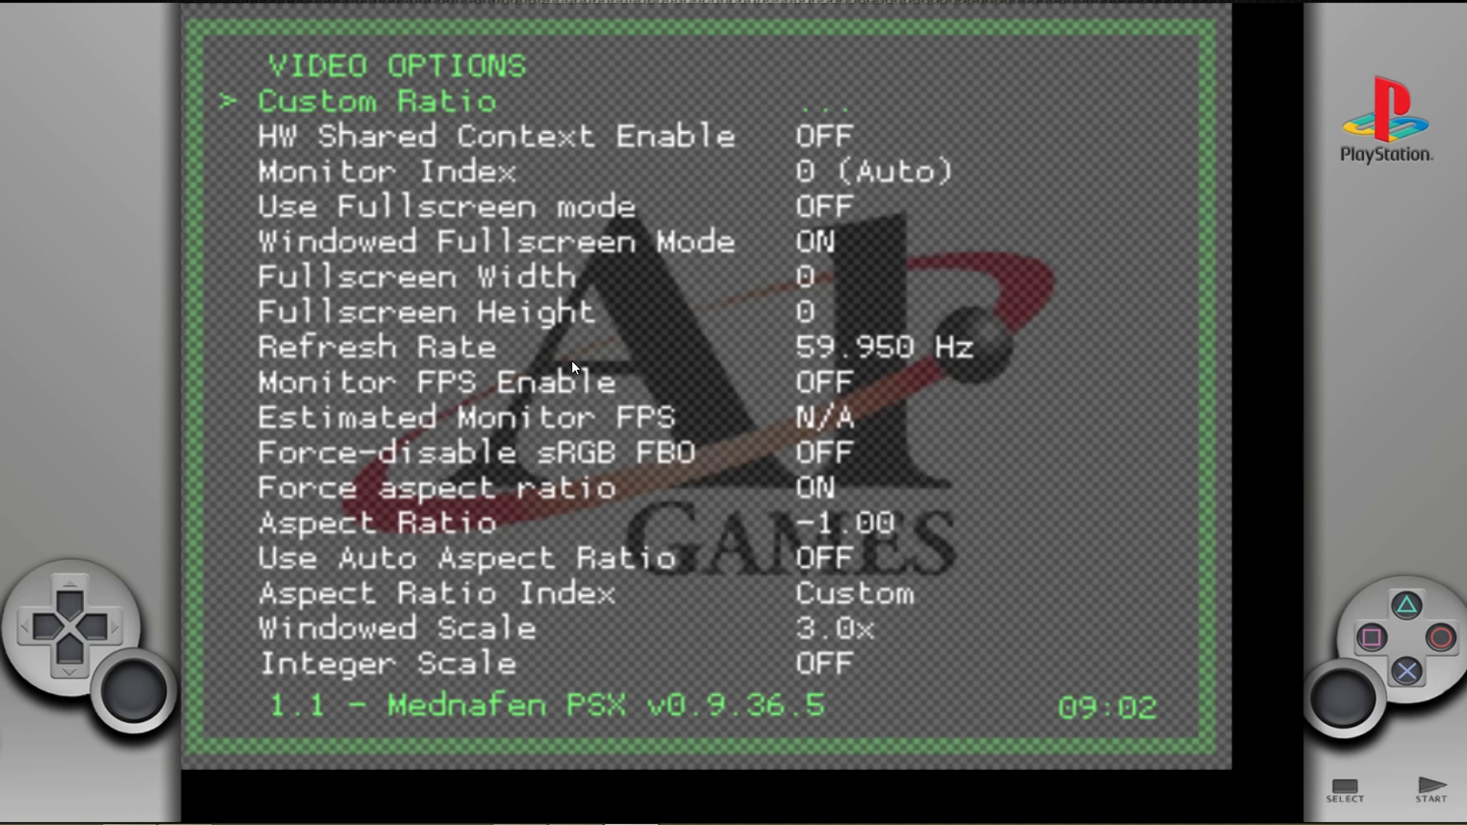
Start the Custom Ratio adjustment and set the upper-left corner of the game picture to 59, 0
{"action": "key", "text": "Return"}
{"action": "key", "text": "Right"}
{"action": "key", "text": "Right"}
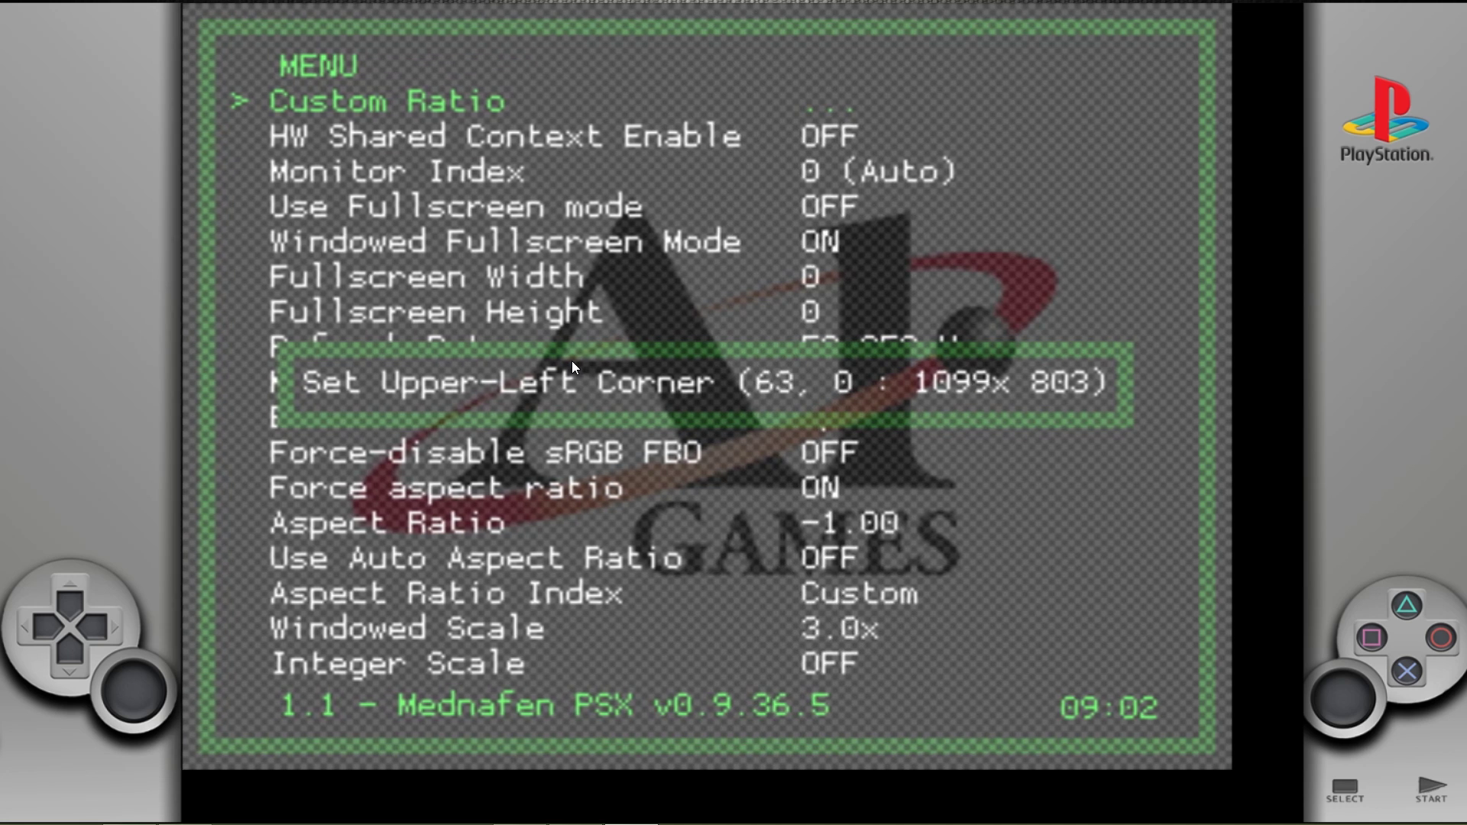
{"action": "key", "text": "Left"}
{"action": "key", "text": "Left"}
{"action": "key", "text": "Left"}
{"action": "key", "text": "Left"}
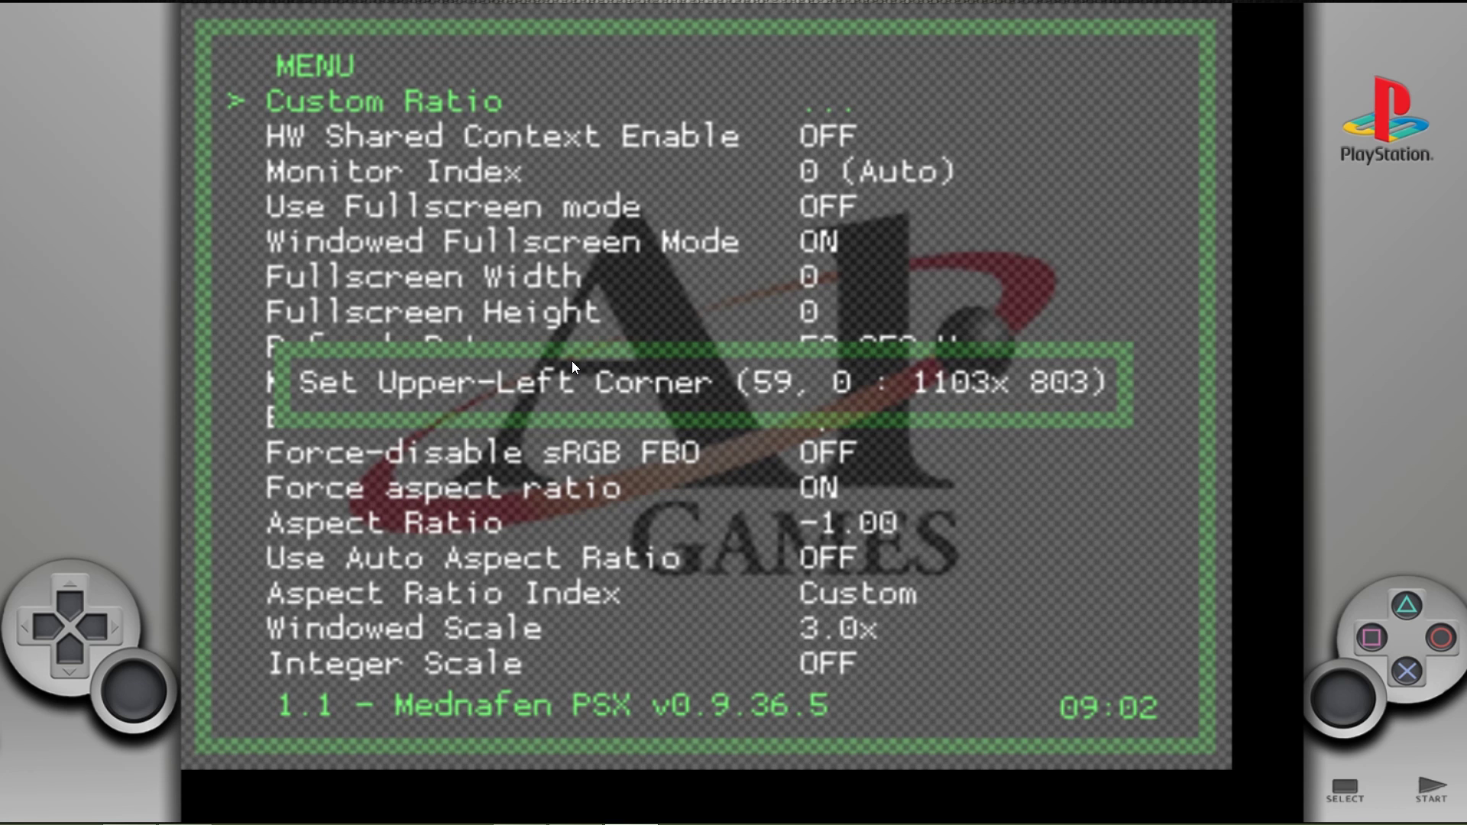
{"action": "key", "text": "Return"}
Move the bottom-right corner of the custom ratio outward to widen the game picture to 1177 within the bezel
{"action": "key", "text": "Right"}
{"action": "key", "text": "Right"}
{"action": "key", "text": "Right"}
{"action": "key", "text": "Right"}
{"action": "key", "text": "Right"}
{"action": "key", "text": "Right"}
{"action": "key", "text": "Right"}
{"action": "key", "text": "Right"}
{"action": "key", "text": "Right"}
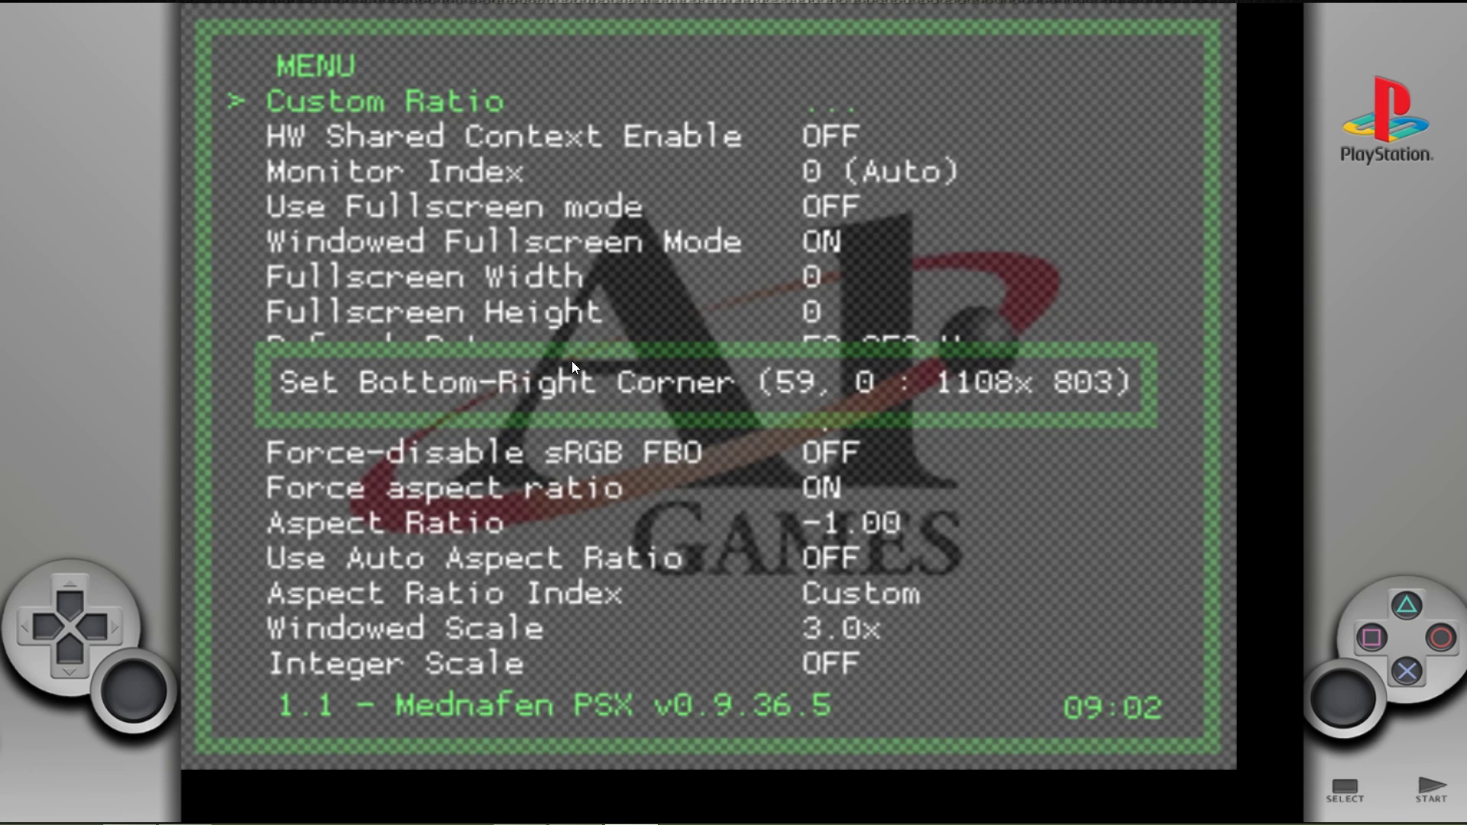
{"action": "key", "text": "Right"}
{"action": "key", "text": "Right"}
{"action": "key", "text": "Right"}
{"action": "key", "text": "Right"}
{"action": "key", "text": "Right"}
{"action": "key", "text": "Right"}
{"action": "key", "text": "Right"}
{"action": "key", "text": "Right"}
{"action": "key", "text": "Right"}
{"action": "key", "text": "Right"}
{"action": "key", "text": "Right"}
{"action": "key", "text": "Right"}
{"action": "key", "text": "Right"}
{"action": "key", "text": "Right"}
{"action": "key", "text": "Right"}
{"action": "key", "text": "Right"}
{"action": "key", "text": "Right"}
{"action": "key", "text": "Right"}
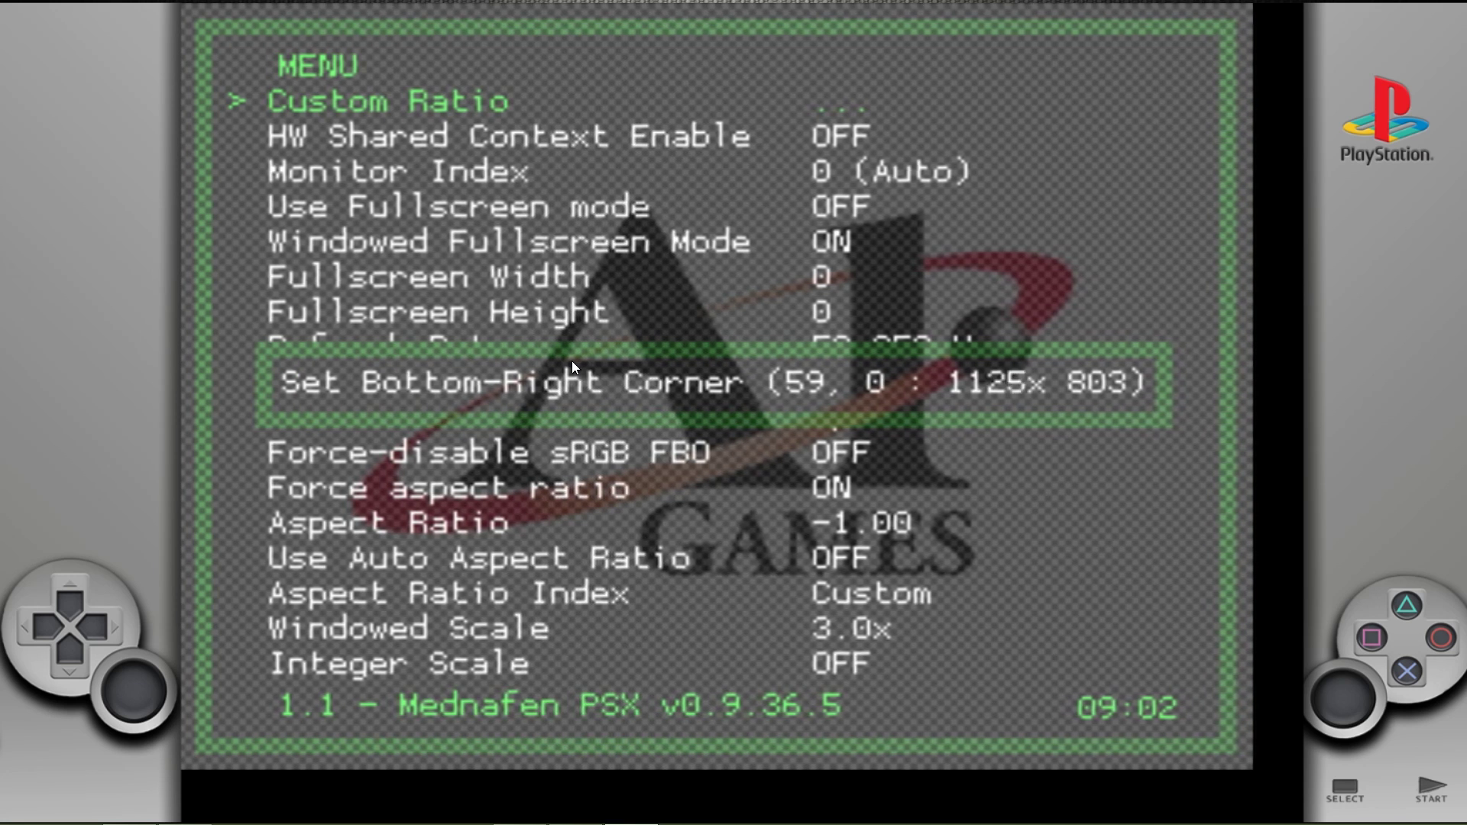
{"action": "key", "text": "Right"}
{"action": "key", "text": "Right"}
{"action": "key", "text": "Right"}
{"action": "key", "text": "Right"}
{"action": "key", "text": "Right"}
{"action": "key", "text": "Right"}
{"action": "key", "text": "Right"}
{"action": "key", "text": "Right"}
{"action": "key", "text": "Right"}
{"action": "key", "text": "Right"}
{"action": "key", "text": "Right"}
{"action": "key", "text": "Right"}
{"action": "key", "text": "Right"}
{"action": "key", "text": "Right"}
{"action": "key", "text": "Right"}
{"action": "key", "text": "Right"}
{"action": "key", "text": "Right"}
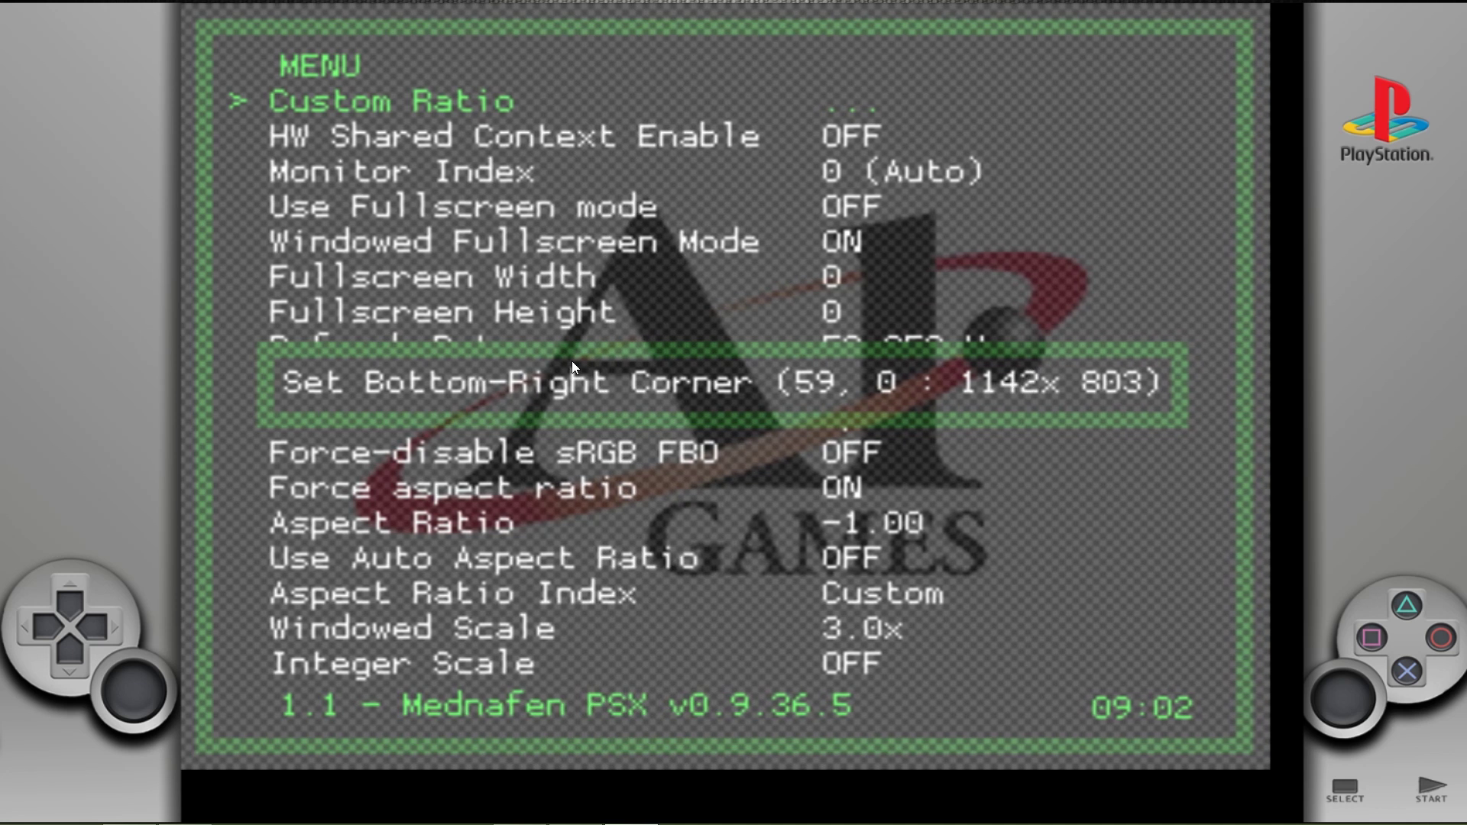
{"action": "key", "text": "Right"}
{"action": "key", "text": "Right"}
{"action": "key", "text": "Right"}
{"action": "key", "text": "Right"}
{"action": "key", "text": "Right"}
{"action": "key", "text": "Right"}
{"action": "key", "text": "Right"}
{"action": "key", "text": "Right"}
{"action": "key", "text": "Right"}
{"action": "key", "text": "Right"}
{"action": "key", "text": "Right"}
{"action": "key", "text": "Right"}
{"action": "key", "text": "Right"}
{"action": "key", "text": "Right"}
{"action": "key", "text": "Right"}
{"action": "key", "text": "Right"}
{"action": "key", "text": "Right"}
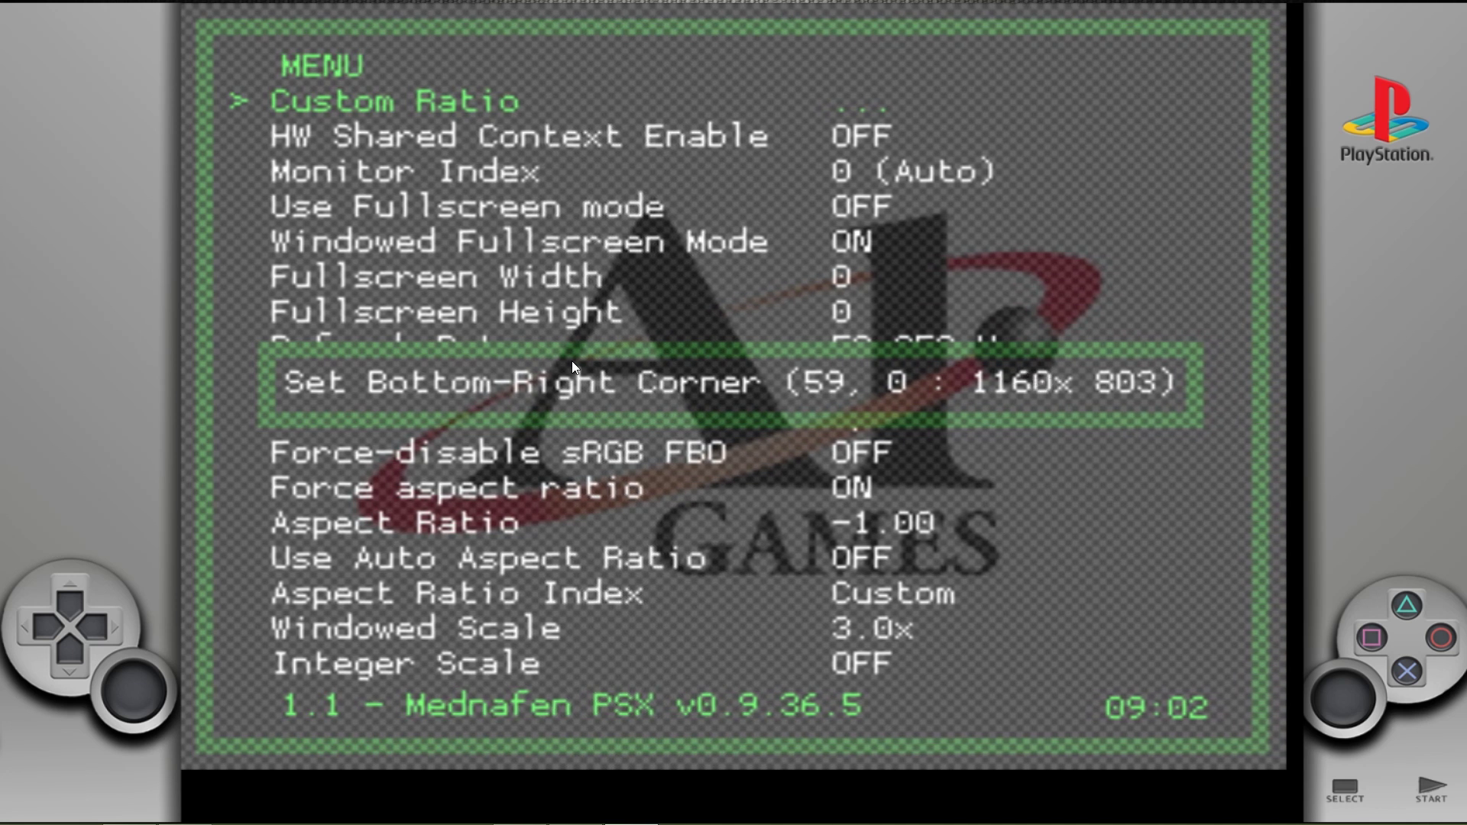
{"action": "key", "text": "Right"}
{"action": "key", "text": "Right"}
{"action": "key", "text": "Right"}
{"action": "key", "text": "Right"}
{"action": "key", "text": "Right"}
{"action": "key", "text": "Right"}
{"action": "key", "text": "Right"}
{"action": "key", "text": "Right"}
{"action": "key", "text": "Right"}
{"action": "key", "text": "Right"}
{"action": "key", "text": "Right"}
{"action": "key", "text": "Right"}
{"action": "key", "text": "Right"}
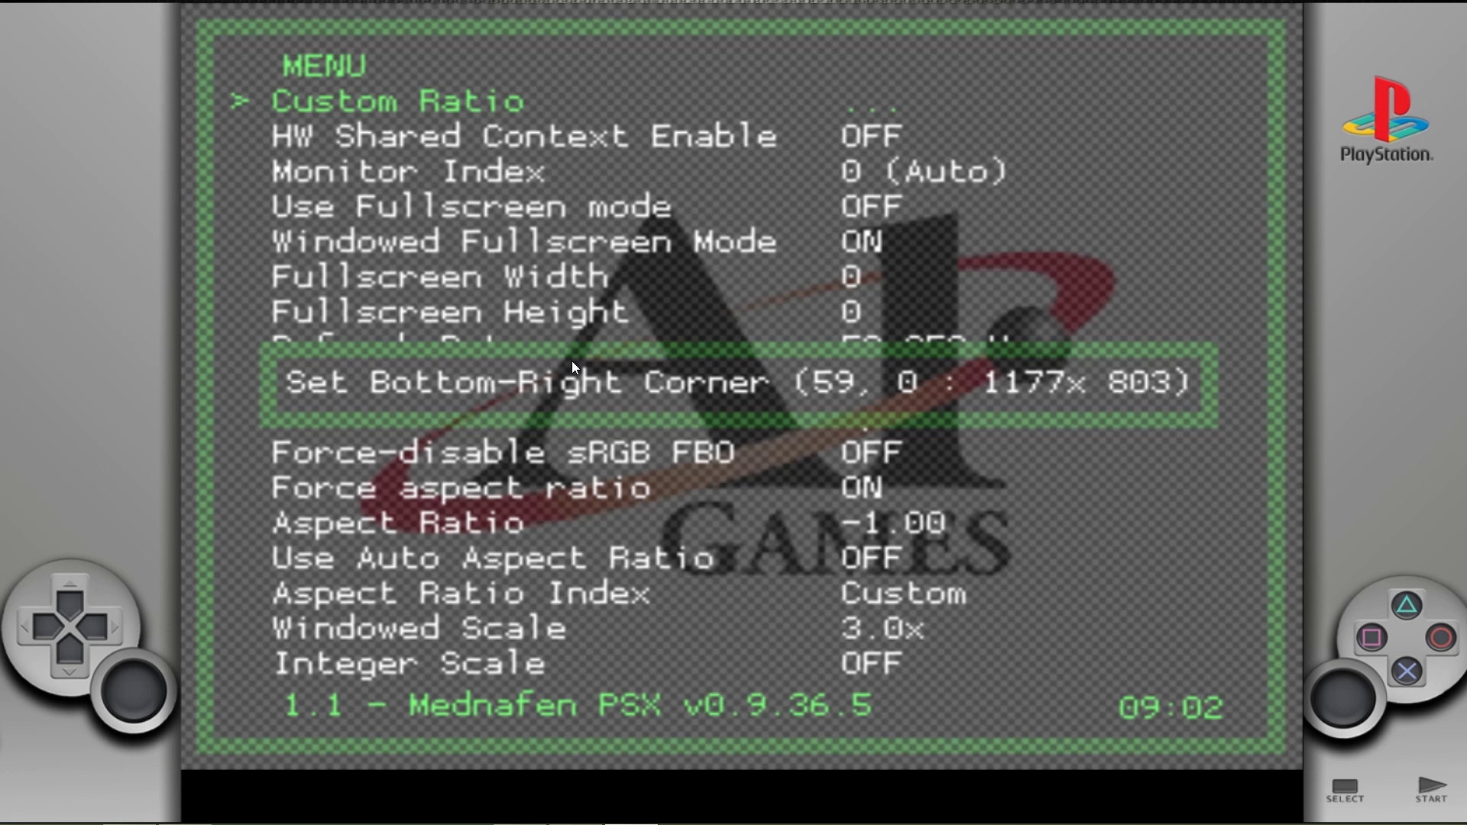
Extend the custom ratio's bottom-right corner downward to 1177 x 864 and leave the adjustment
{"action": "key", "text": "Down"}
{"action": "key", "text": "Down"}
{"action": "key", "text": "Down"}
{"action": "key", "text": "Down"}
{"action": "key", "text": "Down"}
{"action": "key", "text": "Down"}
{"action": "key", "text": "Down"}
{"action": "key", "text": "Down"}
{"action": "key", "text": "Down"}
{"action": "key", "text": "Down"}
{"action": "key", "text": "Down"}
{"action": "key", "text": "Down"}
{"action": "key", "text": "Down"}
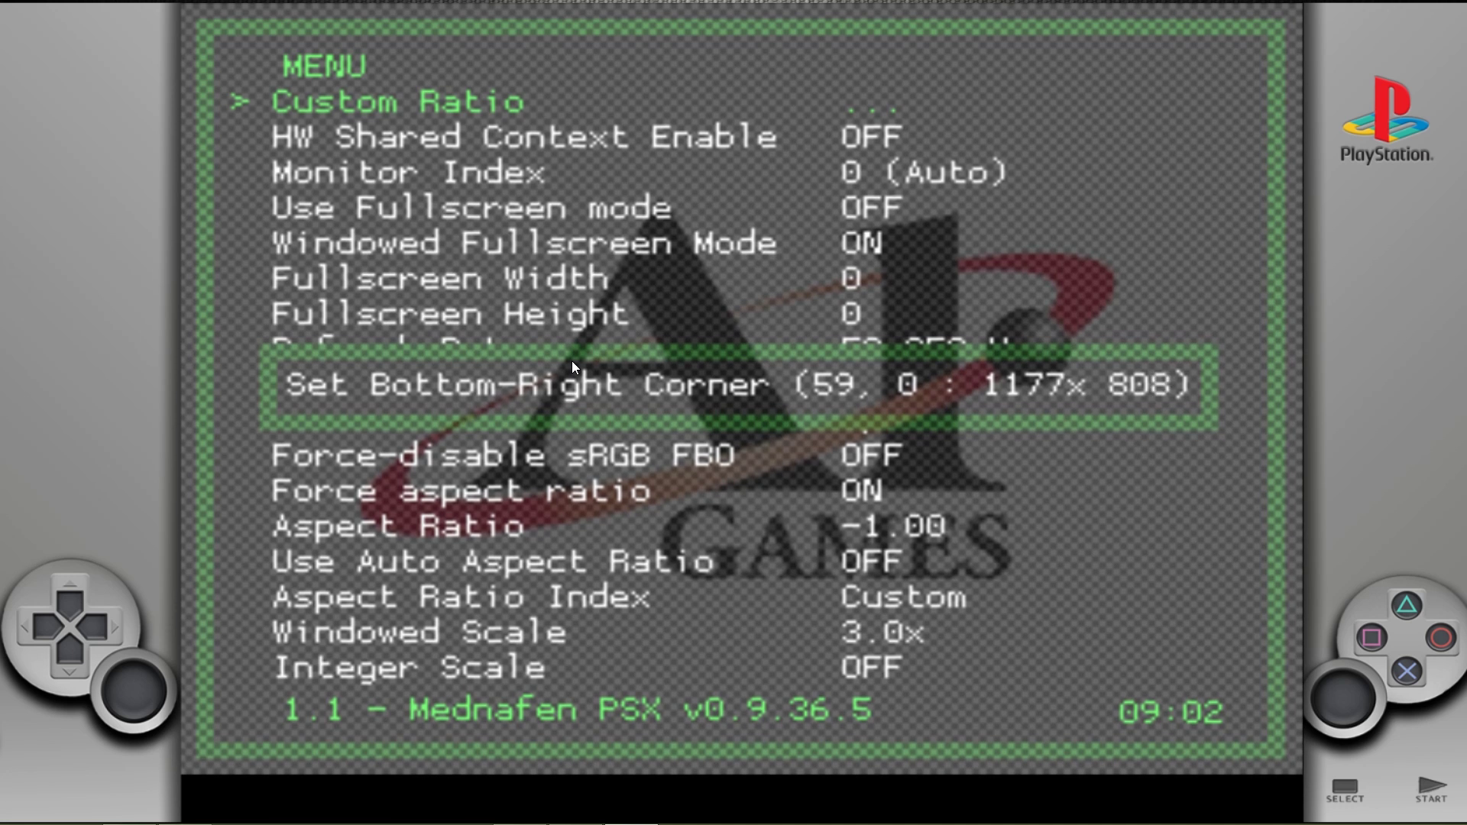
{"action": "key", "text": "Down"}
{"action": "key", "text": "Down"}
{"action": "key", "text": "Down"}
{"action": "key", "text": "Down"}
{"action": "key", "text": "Down"}
{"action": "key", "text": "Down"}
{"action": "key", "text": "Down"}
{"action": "key", "text": "Down"}
{"action": "key", "text": "Down"}
{"action": "key", "text": "Down"}
{"action": "key", "text": "Down"}
{"action": "key", "text": "Down"}
{"action": "key", "text": "Down"}
{"action": "key", "text": "Down"}
{"action": "key", "text": "Down"}
{"action": "key", "text": "Down"}
{"action": "key", "text": "Down"}
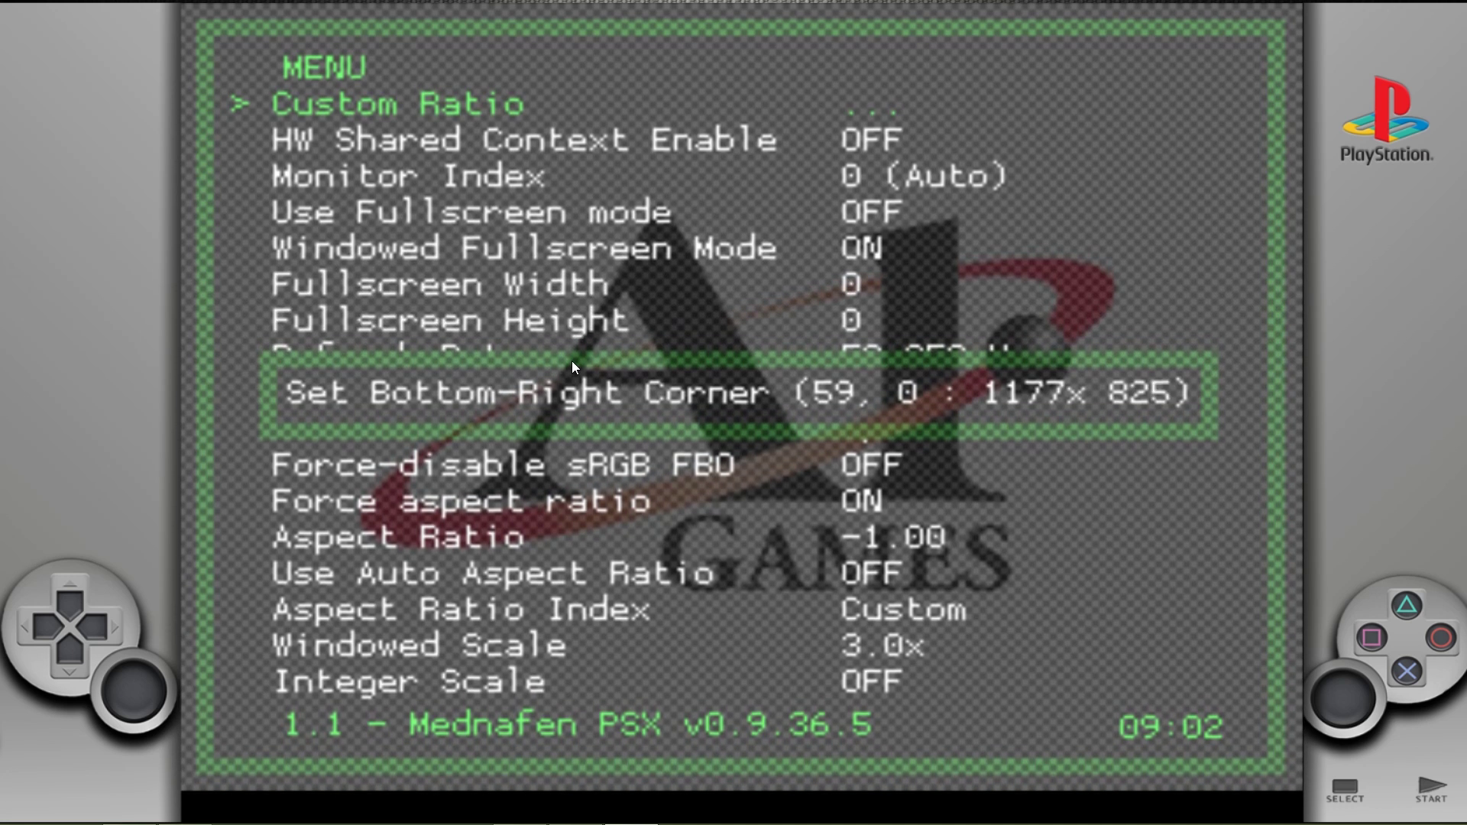
{"action": "key", "text": "Down"}
{"action": "key", "text": "Down"}
{"action": "key", "text": "Down"}
{"action": "key", "text": "Down"}
{"action": "key", "text": "Down"}
{"action": "key", "text": "Down"}
{"action": "key", "text": "Down"}
{"action": "key", "text": "Down"}
{"action": "key", "text": "Down"}
{"action": "key", "text": "Down"}
{"action": "key", "text": "Down"}
{"action": "key", "text": "Down"}
{"action": "key", "text": "Down"}
{"action": "key", "text": "Down"}
{"action": "key", "text": "Down"}
{"action": "key", "text": "Down"}
{"action": "key", "text": "Down"}
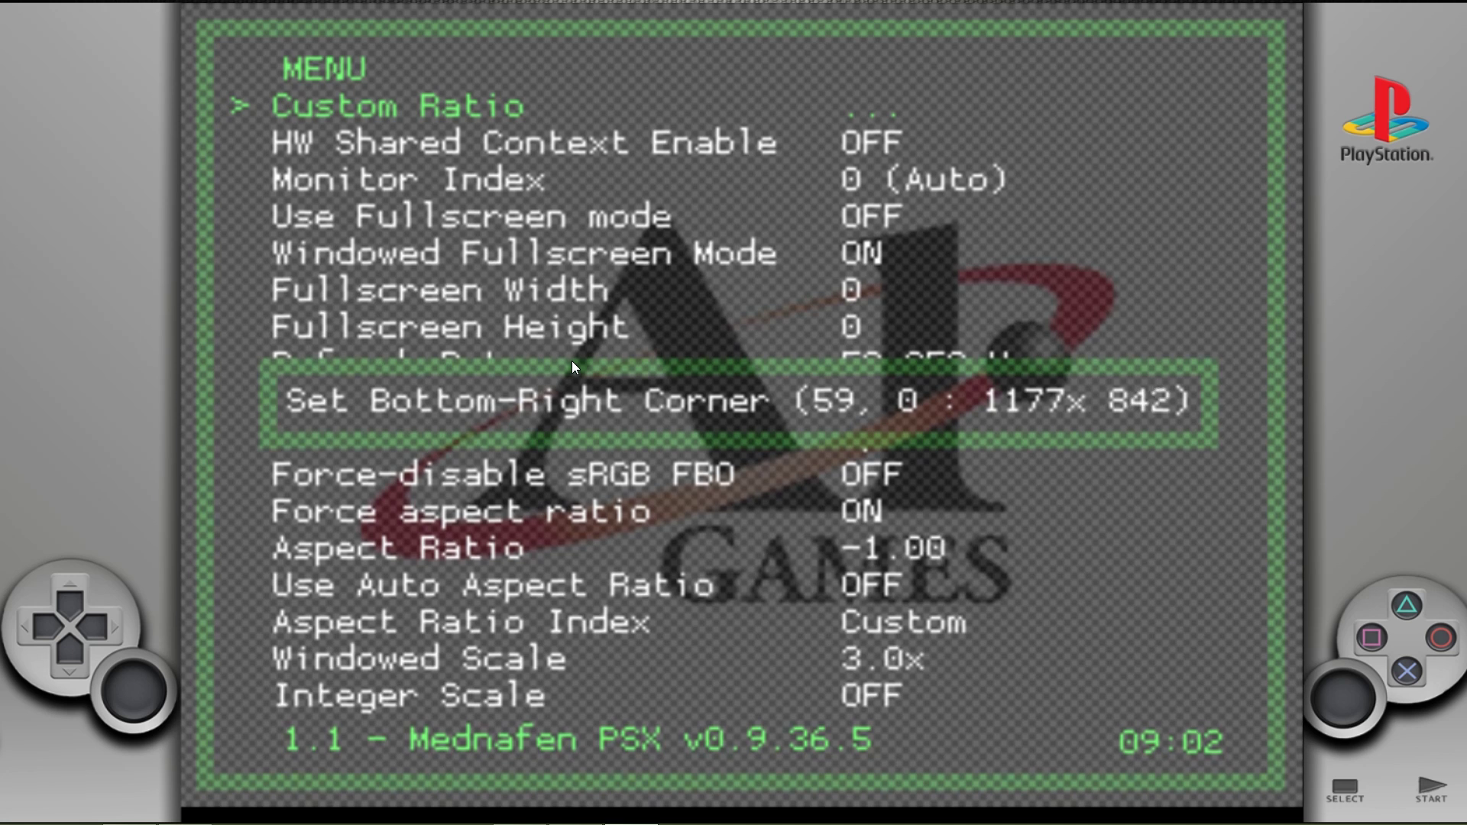
{"action": "key", "text": "Down"}
{"action": "key", "text": "Down"}
{"action": "key", "text": "Down"}
{"action": "key", "text": "Down"}
{"action": "key", "text": "Down"}
{"action": "key", "text": "Down"}
{"action": "key", "text": "Down"}
{"action": "key", "text": "Down"}
{"action": "key", "text": "Down"}
{"action": "key", "text": "Down"}
{"action": "key", "text": "Down"}
{"action": "key", "text": "Down"}
{"action": "key", "text": "Down"}
{"action": "key", "text": "Down"}
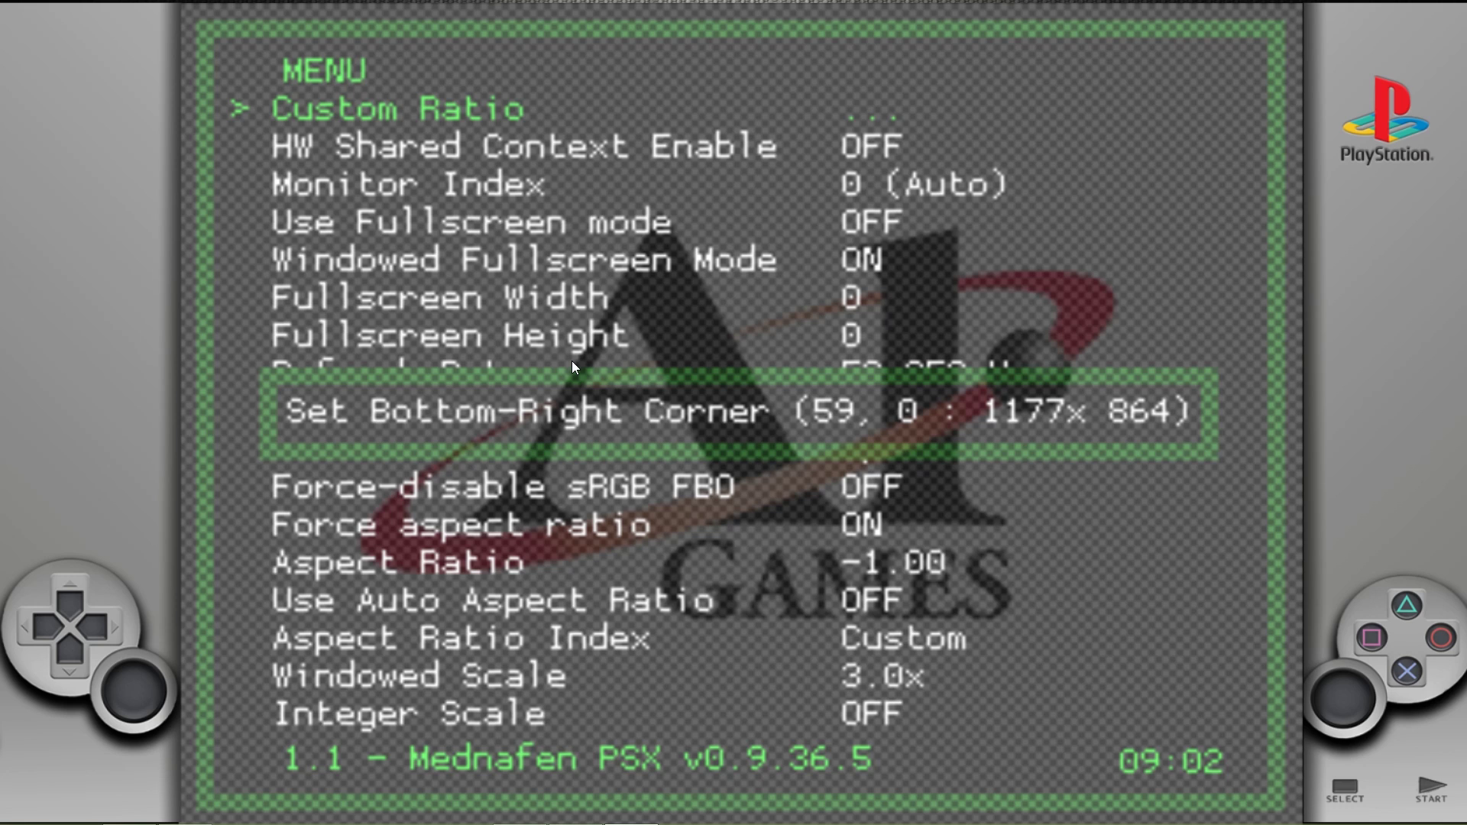
{"action": "key", "text": "BackSpace"}
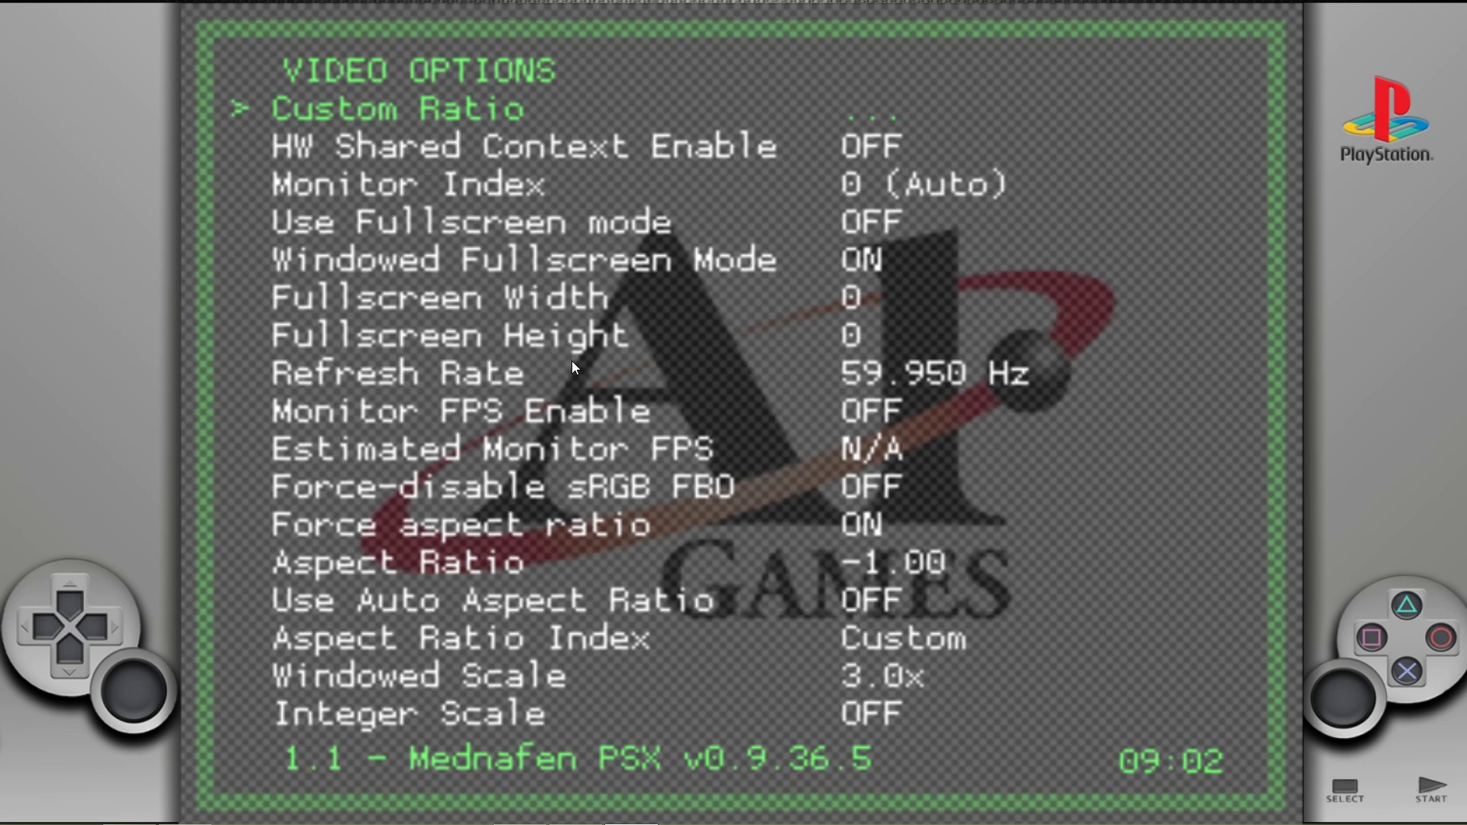
Return to RetroArch's main menu and save a new configuration
{"action": "key", "text": "BackSpace"}
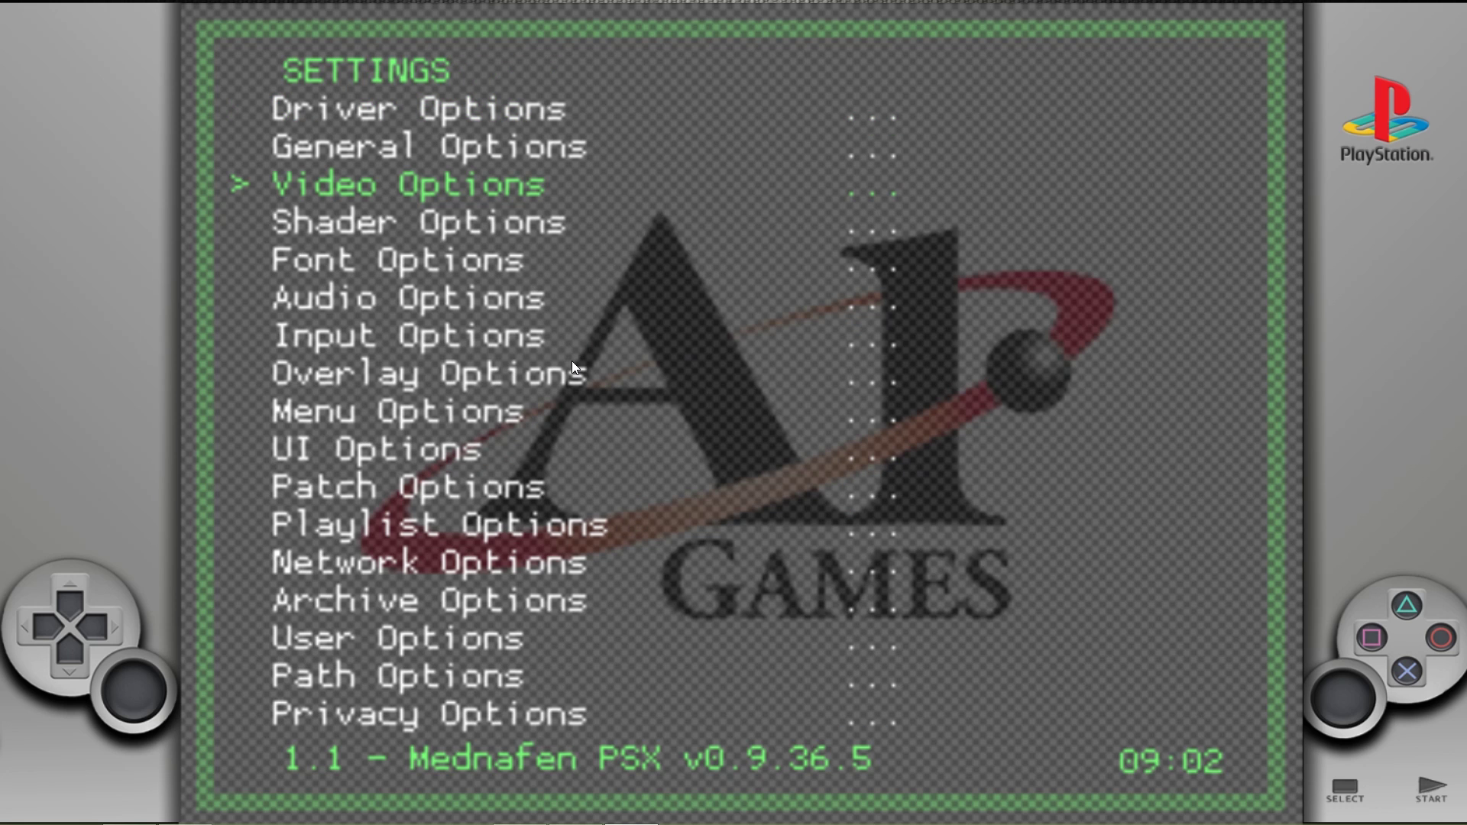
{"action": "key", "text": "BackSpace"}
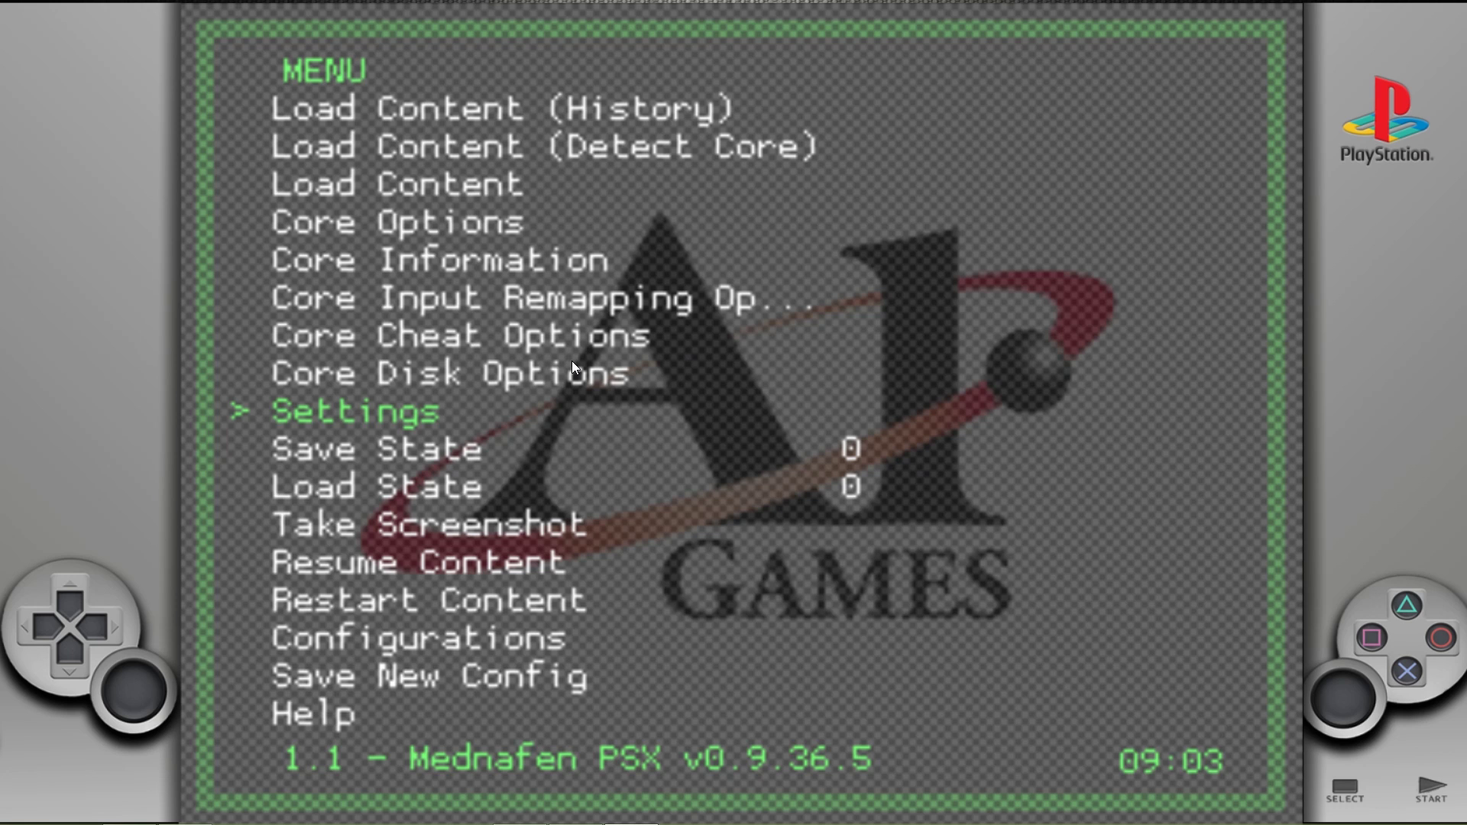
{"action": "key", "text": "Down"}
{"action": "key", "text": "Down"}
{"action": "key", "text": "Down"}
{"action": "key", "text": "Down"}
{"action": "key", "text": "Down"}
{"action": "key", "text": "Down"}
{"action": "key", "text": "Down"}
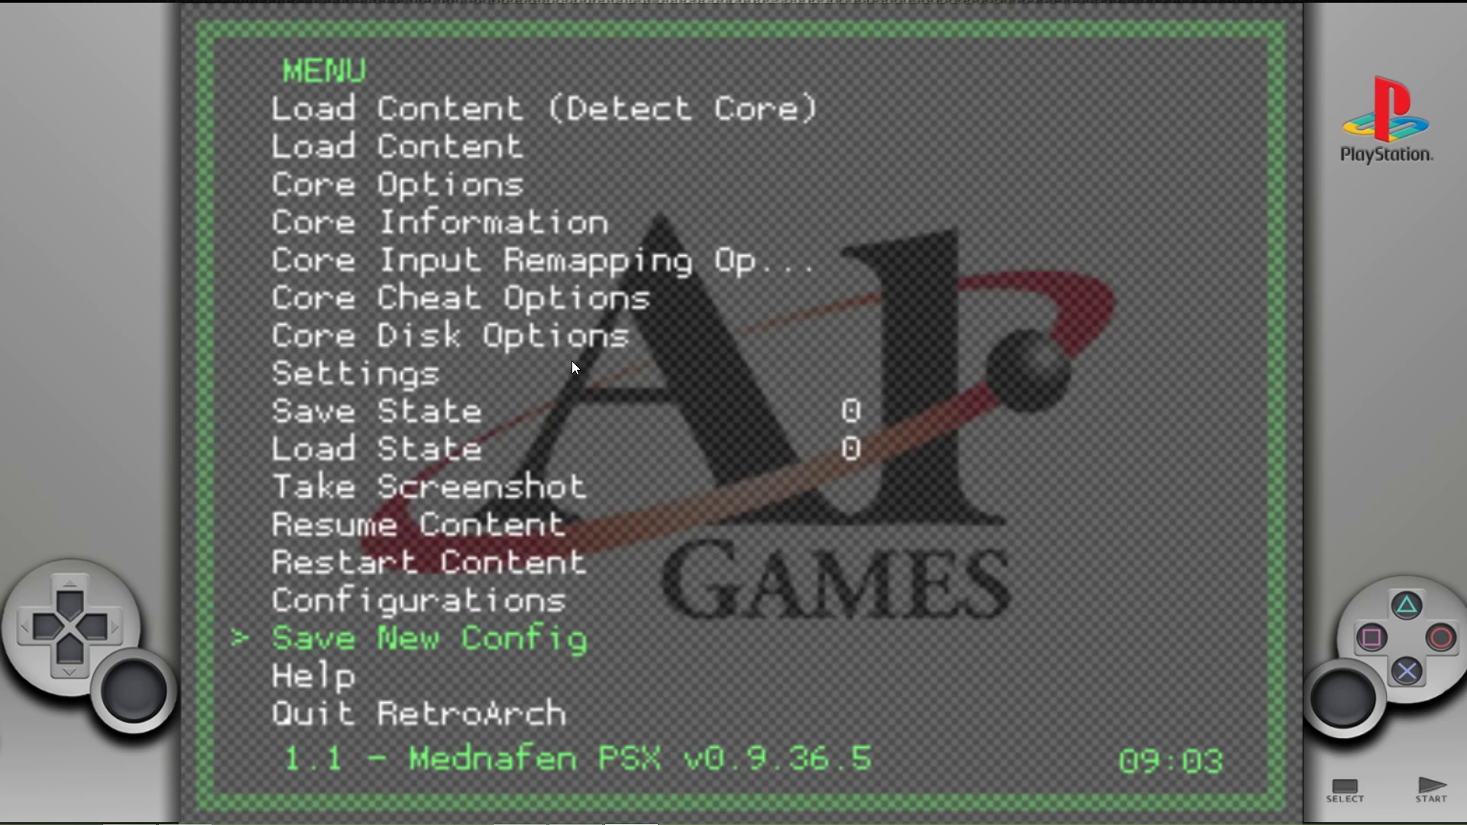
{"action": "key", "text": "Return"}
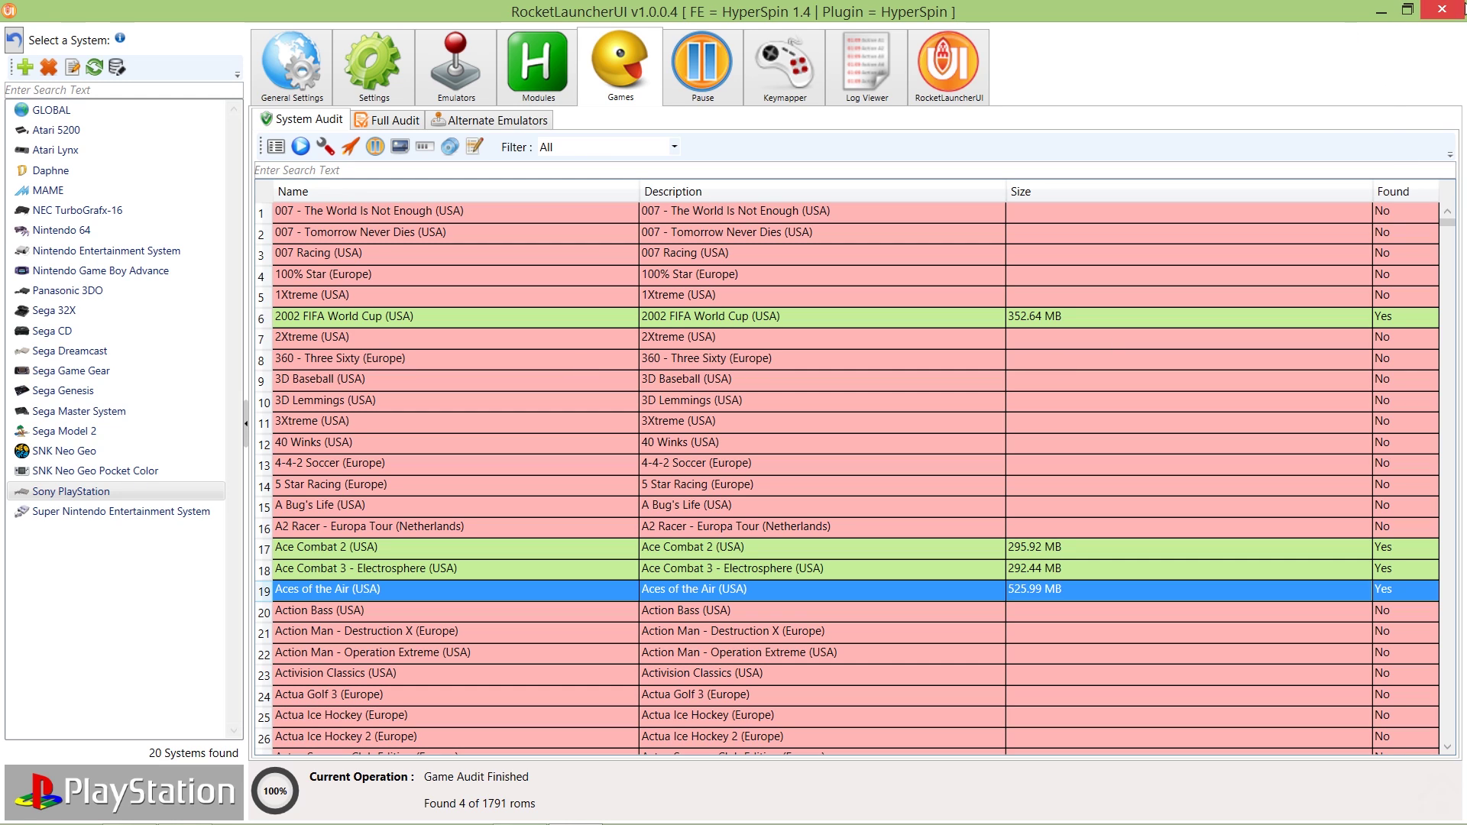
Switch from RocketLauncherUI to HyperHQ in the HyperSpin folder and choose the Sony PlayStation wheel in its wheel settings
{"action": "left_click", "coordinate": [1444, 11]}
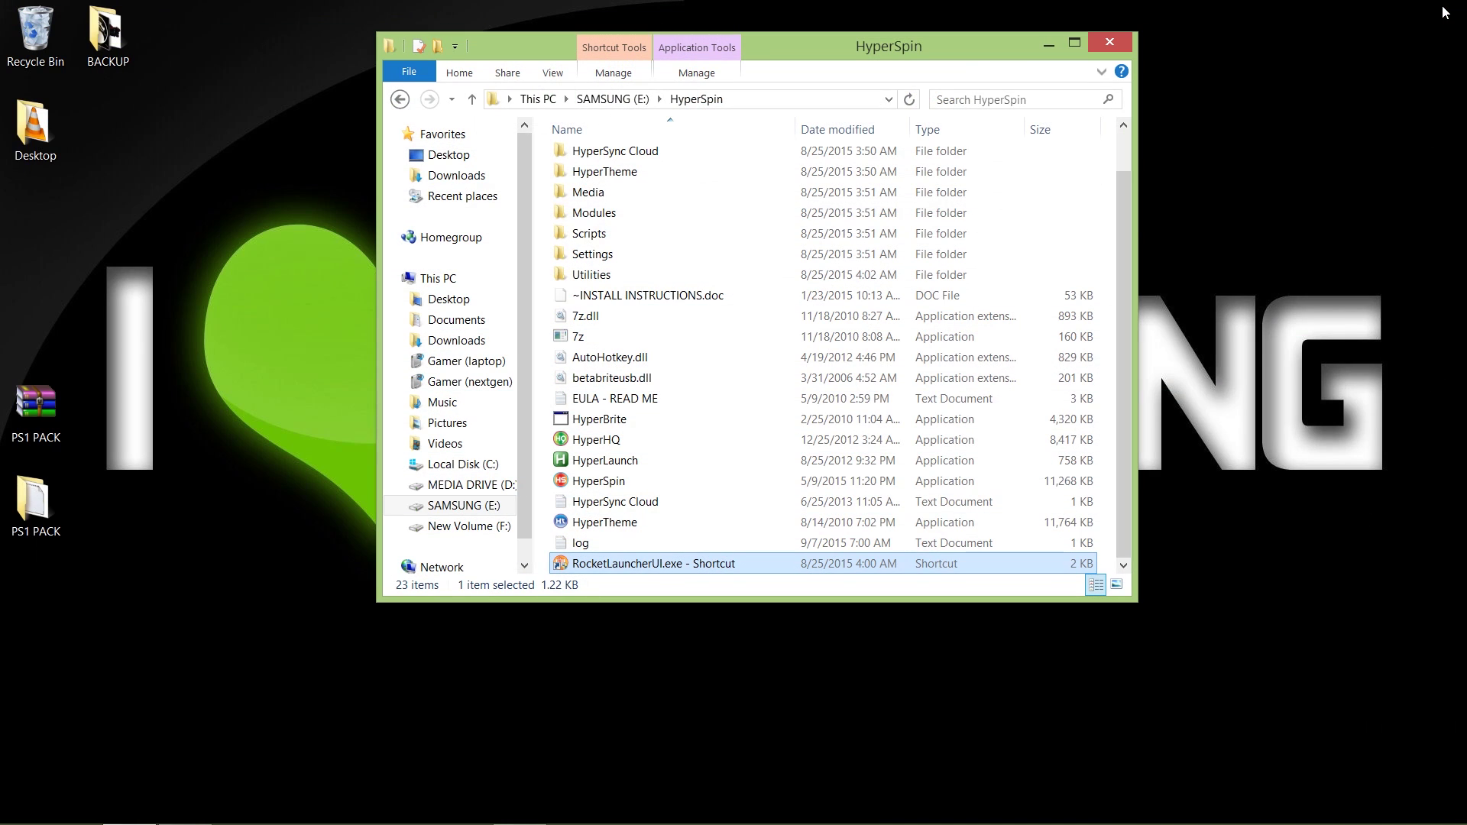
{"action": "double_click", "coordinate": [665, 447]}
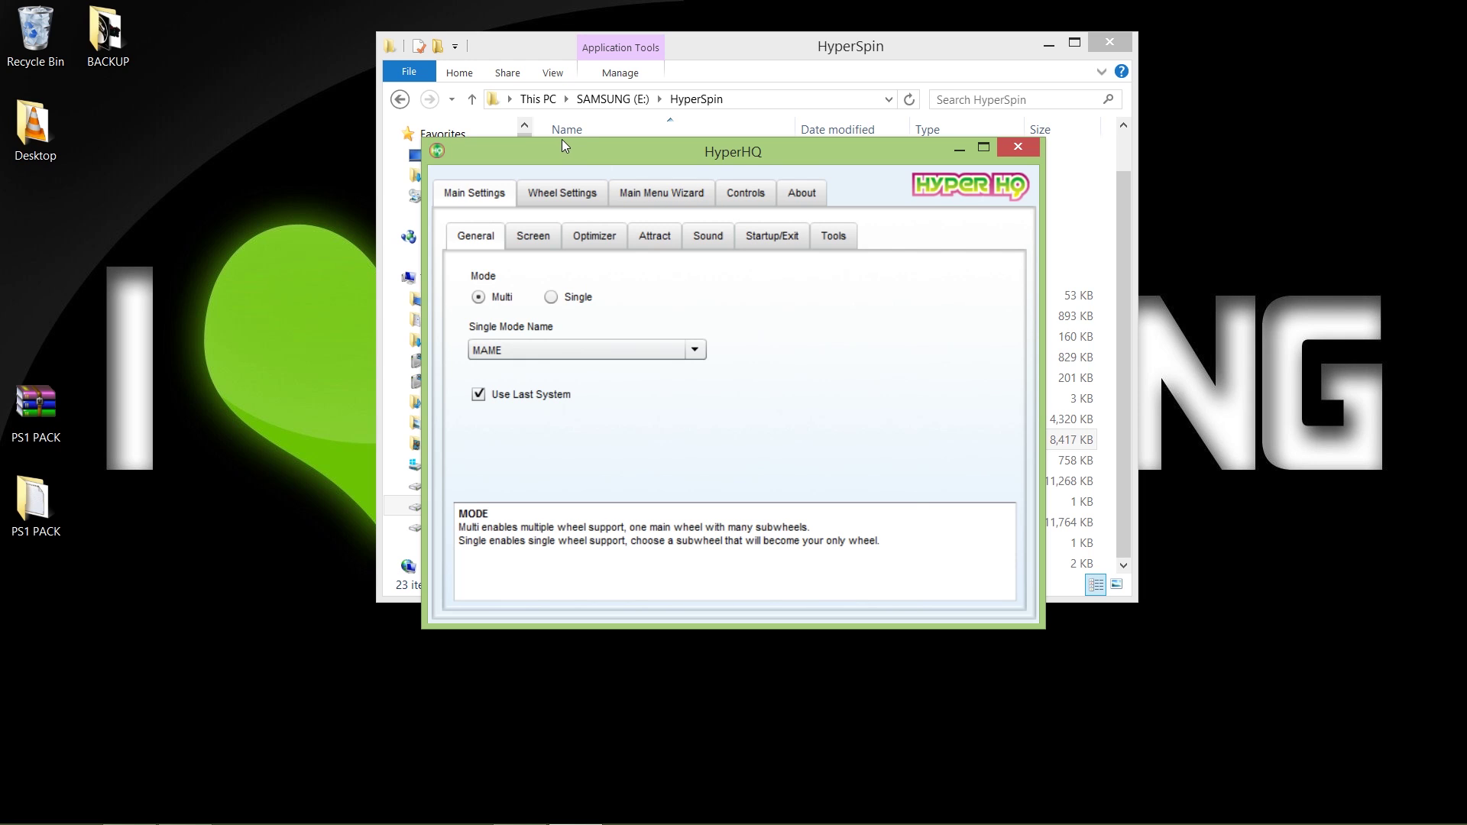
{"action": "left_click", "coordinate": [554, 190]}
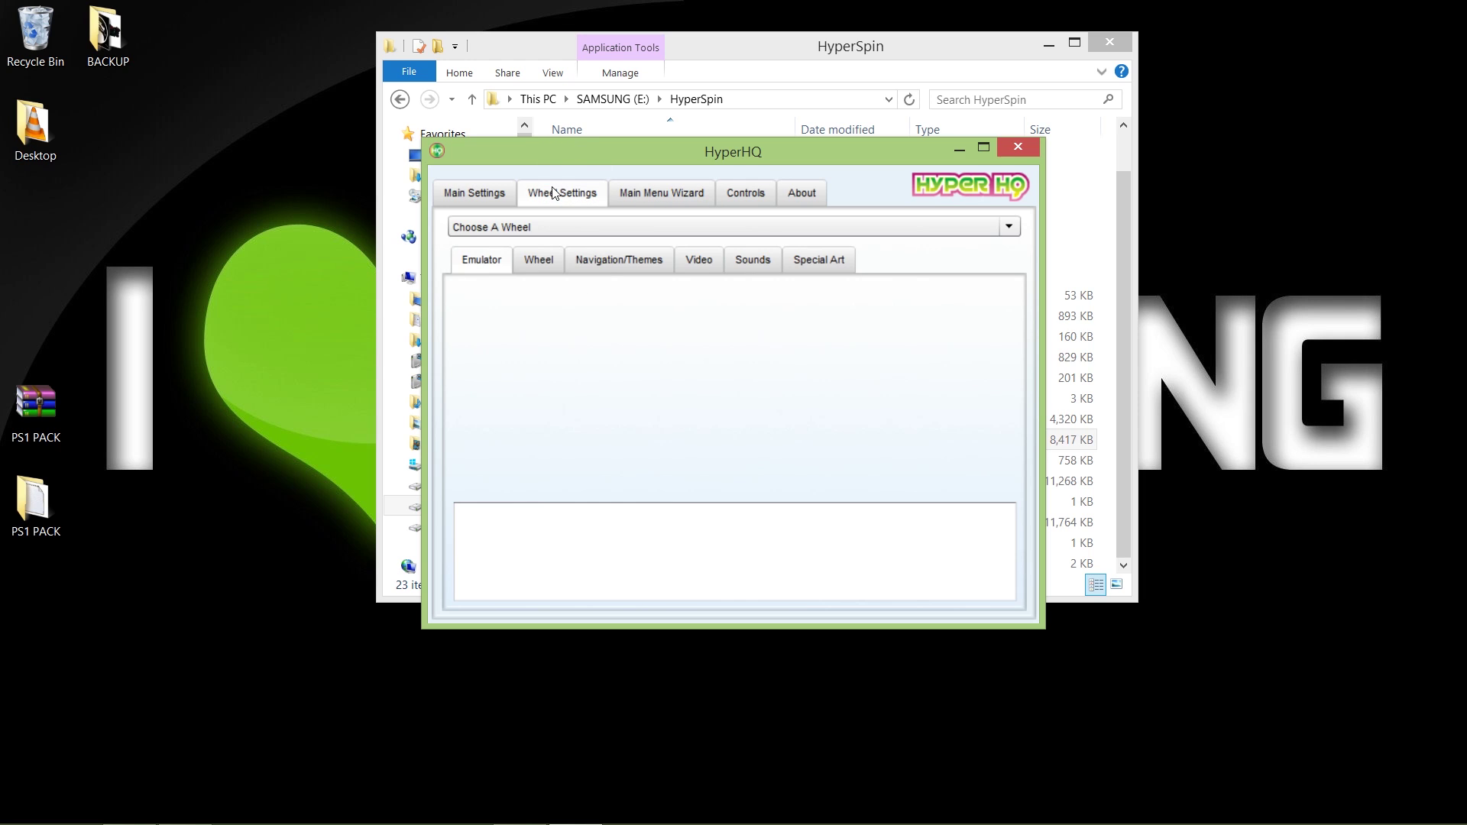
{"action": "left_click", "coordinate": [564, 233]}
{"action": "scroll", "coordinate": [564, 370], "scroll_direction": "down", "scroll_amount": 3}
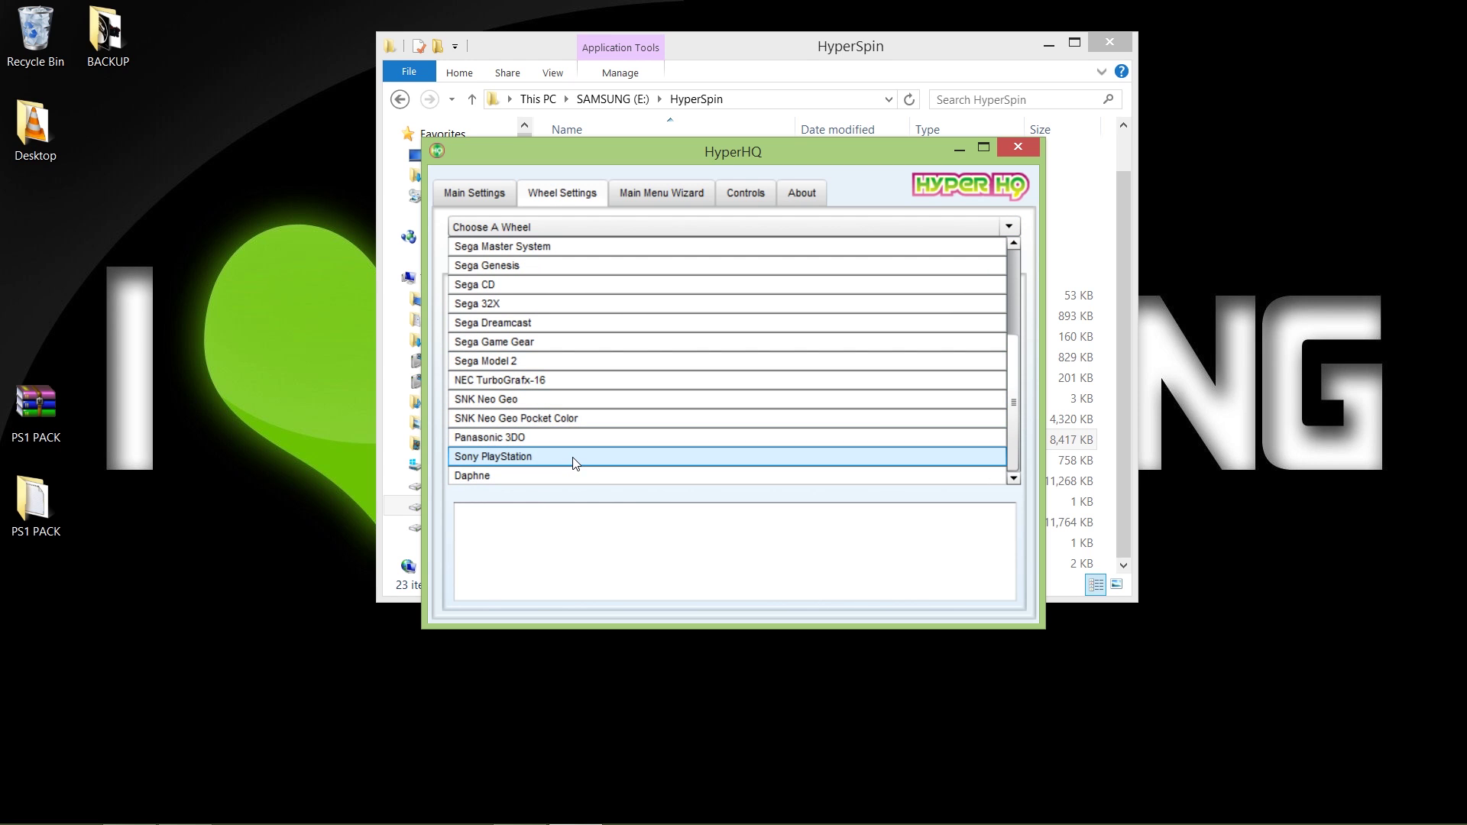
{"action": "left_click", "coordinate": [574, 458]}
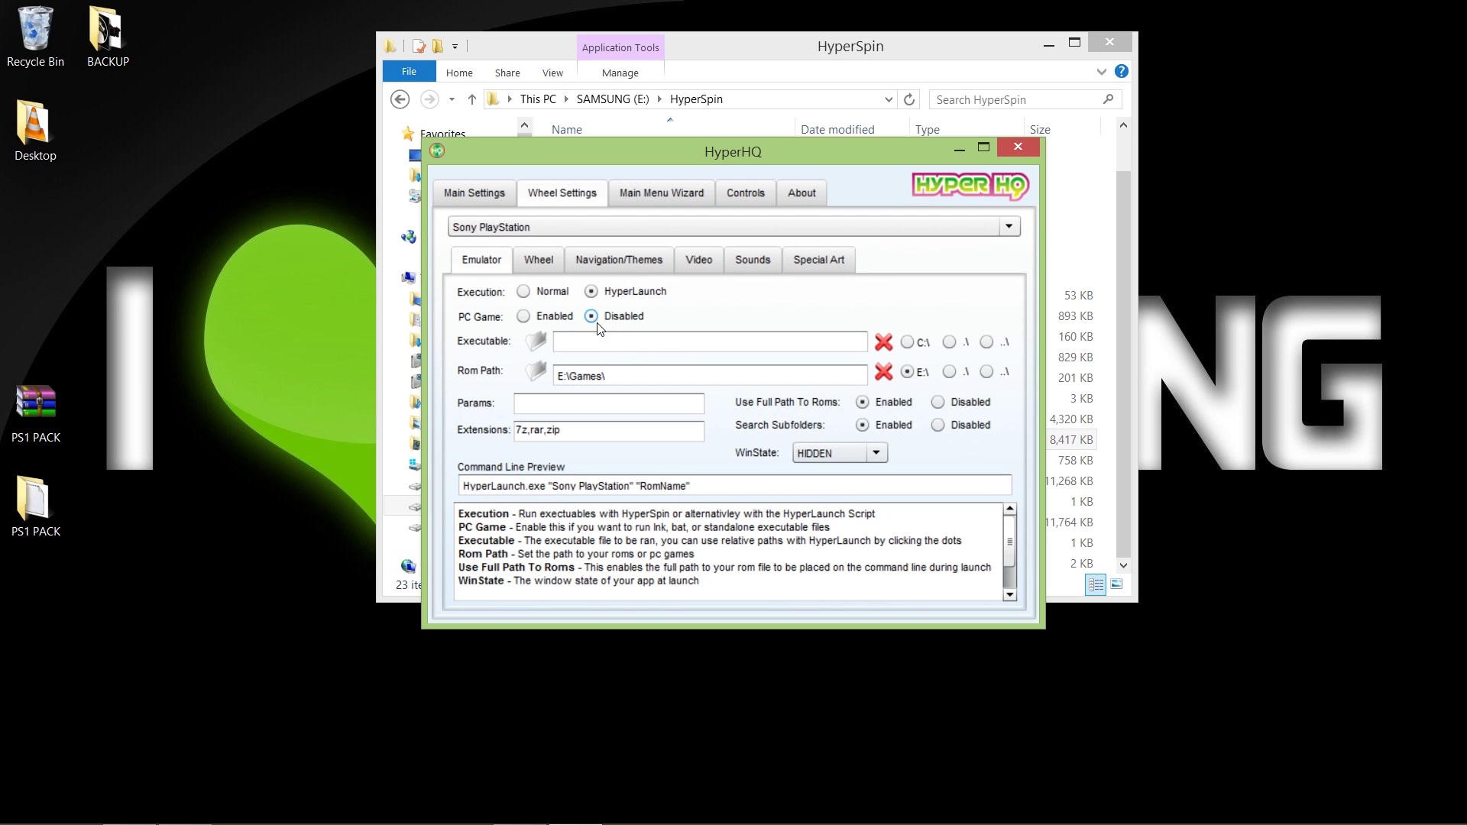
Set Search Subfolders to Enabled and enter 7z,rar,zip as the Sony PlayStation rom extensions
{"action": "left_click", "coordinate": [862, 425]}
{"action": "left_click", "coordinate": [572, 430]}
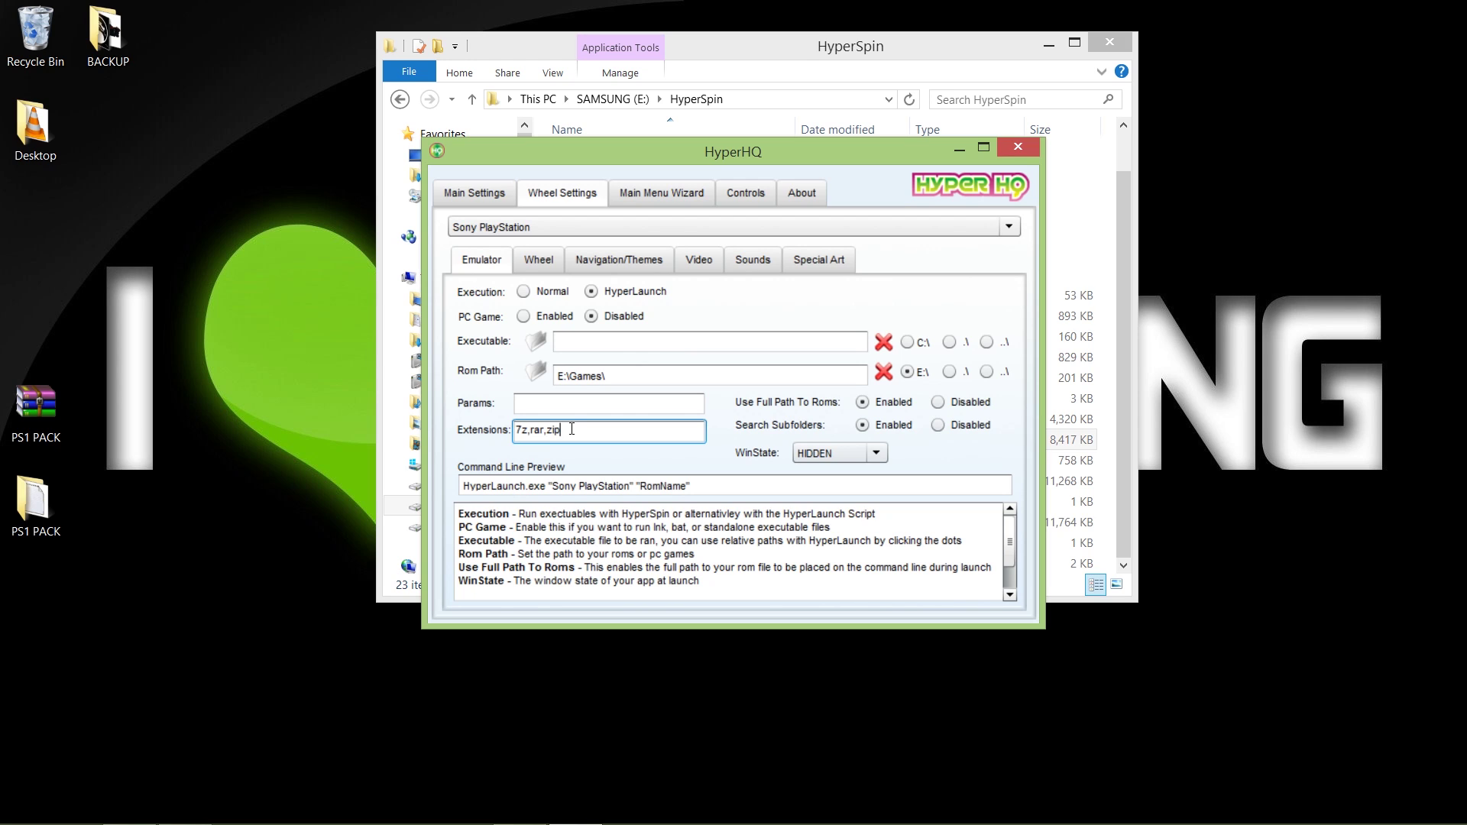
{"action": "key", "text": "BackSpace"}
{"action": "key", "text": "BackSpace"}
{"action": "key", "text": "BackSpace"}
{"action": "key", "text": "BackSpace"}
{"action": "key", "text": "BackSpace"}
{"action": "key", "text": "BackSpace"}
{"action": "key", "text": "BackSpace"}
{"action": "key", "text": "BackSpace"}
{"action": "key", "text": "BackSpace"}
{"action": "key", "text": "BackSpace"}
{"action": "type", "text": "7z,rar,zip"}
Set the Sony PlayStation wheel's alpha to 0 and its style to vertical
{"action": "left_click", "coordinate": [535, 260]}
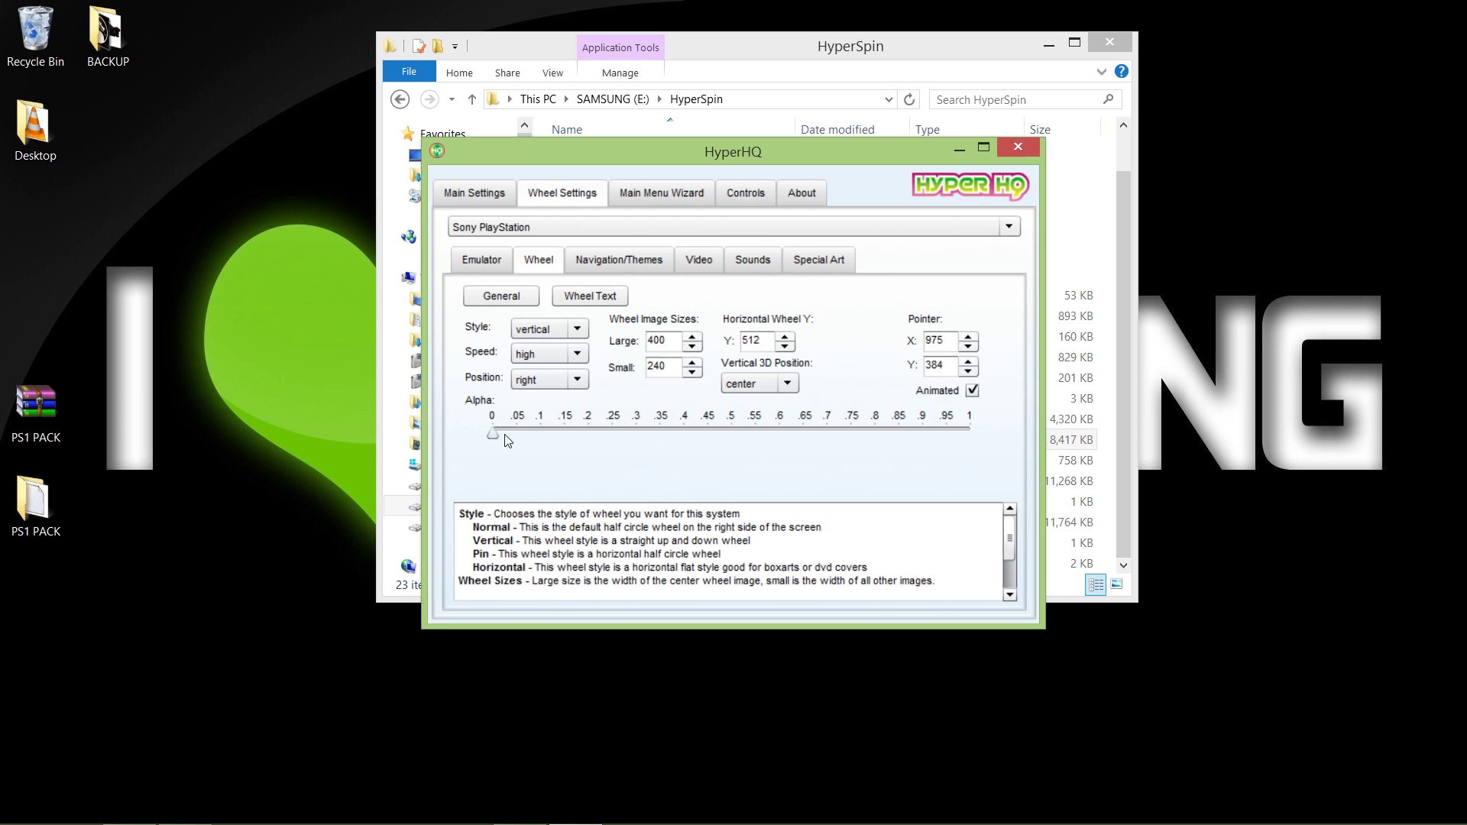
{"action": "left_click", "coordinate": [573, 426]}
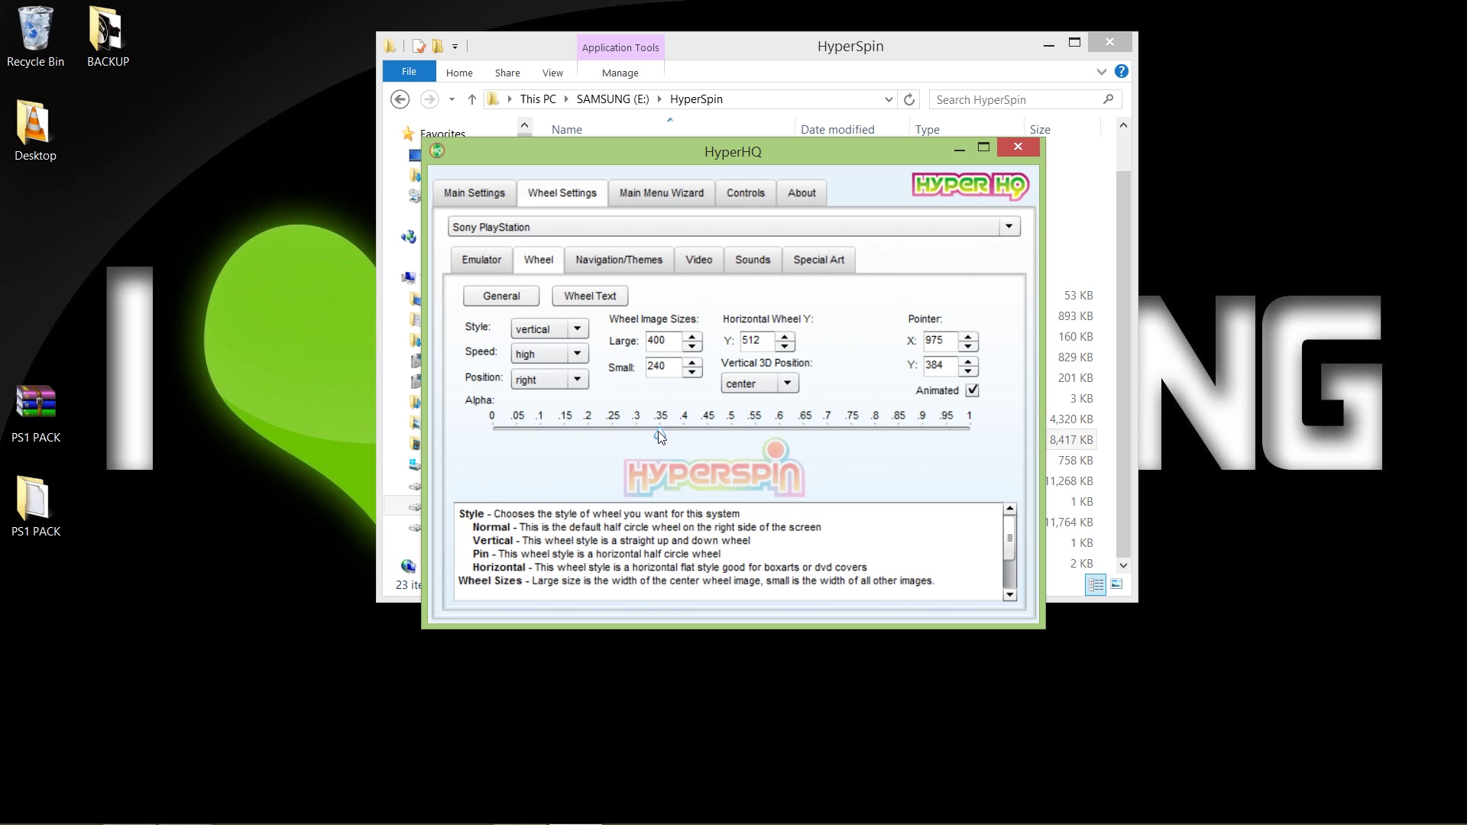
{"action": "left_click_drag", "start_coordinate": [552, 449], "coordinate": [487, 458]}
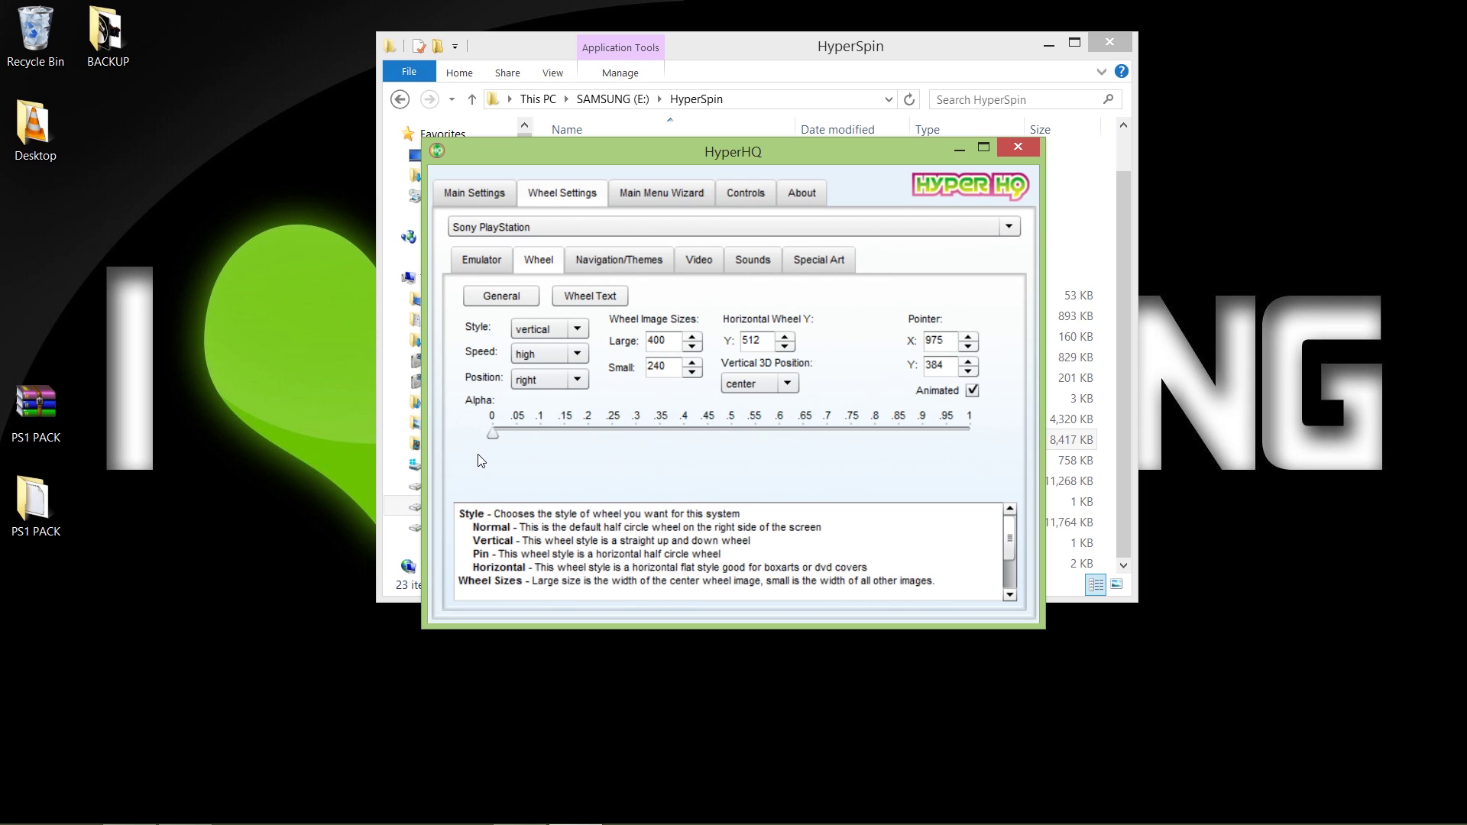
{"action": "left_click", "coordinate": [529, 330]}
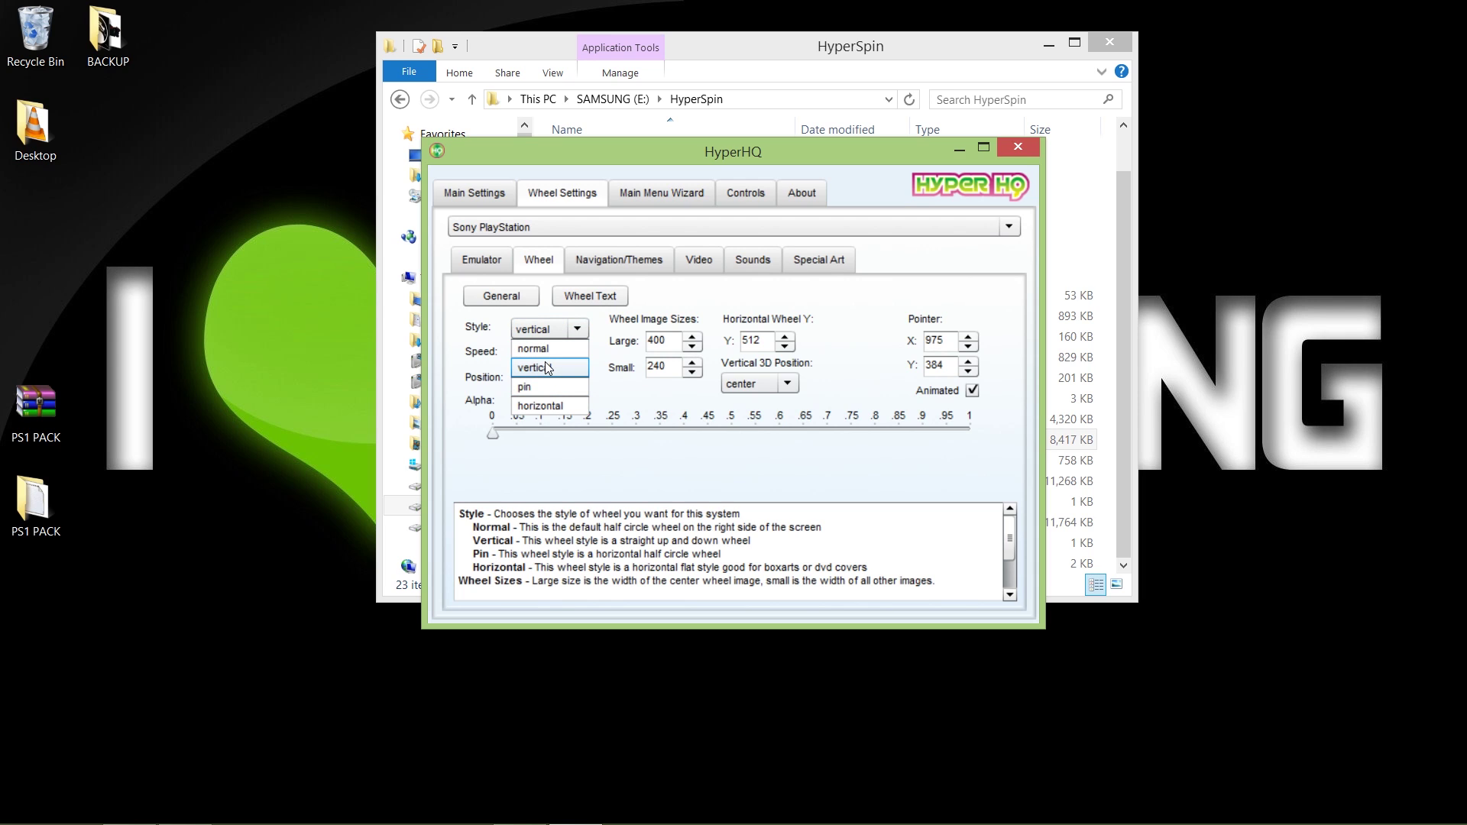
{"action": "left_click", "coordinate": [544, 361]}
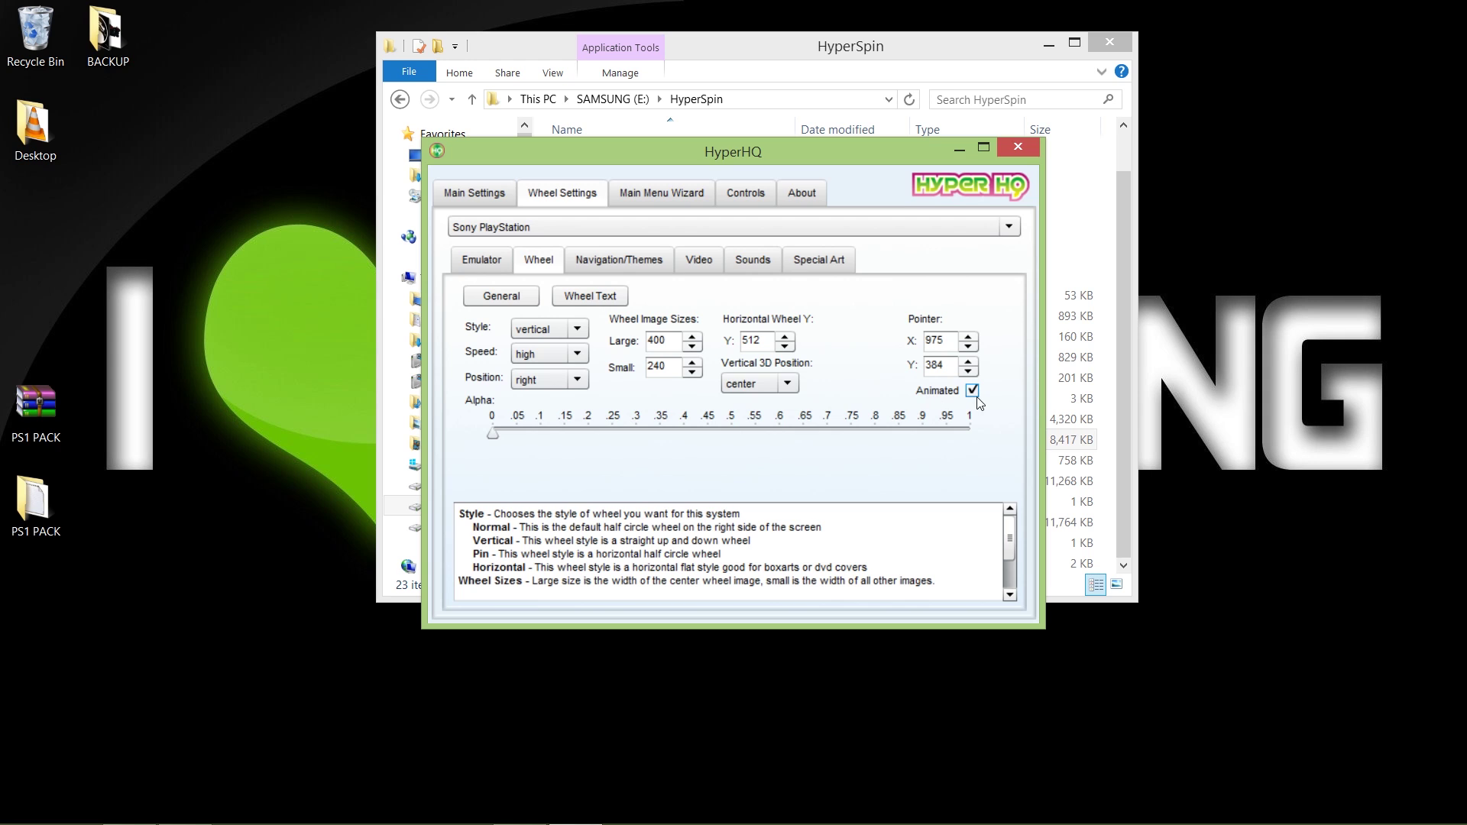
Toggle the Wheels Only filter in the Sony PlayStation navigation and theme settings
{"action": "left_click", "coordinate": [601, 265]}
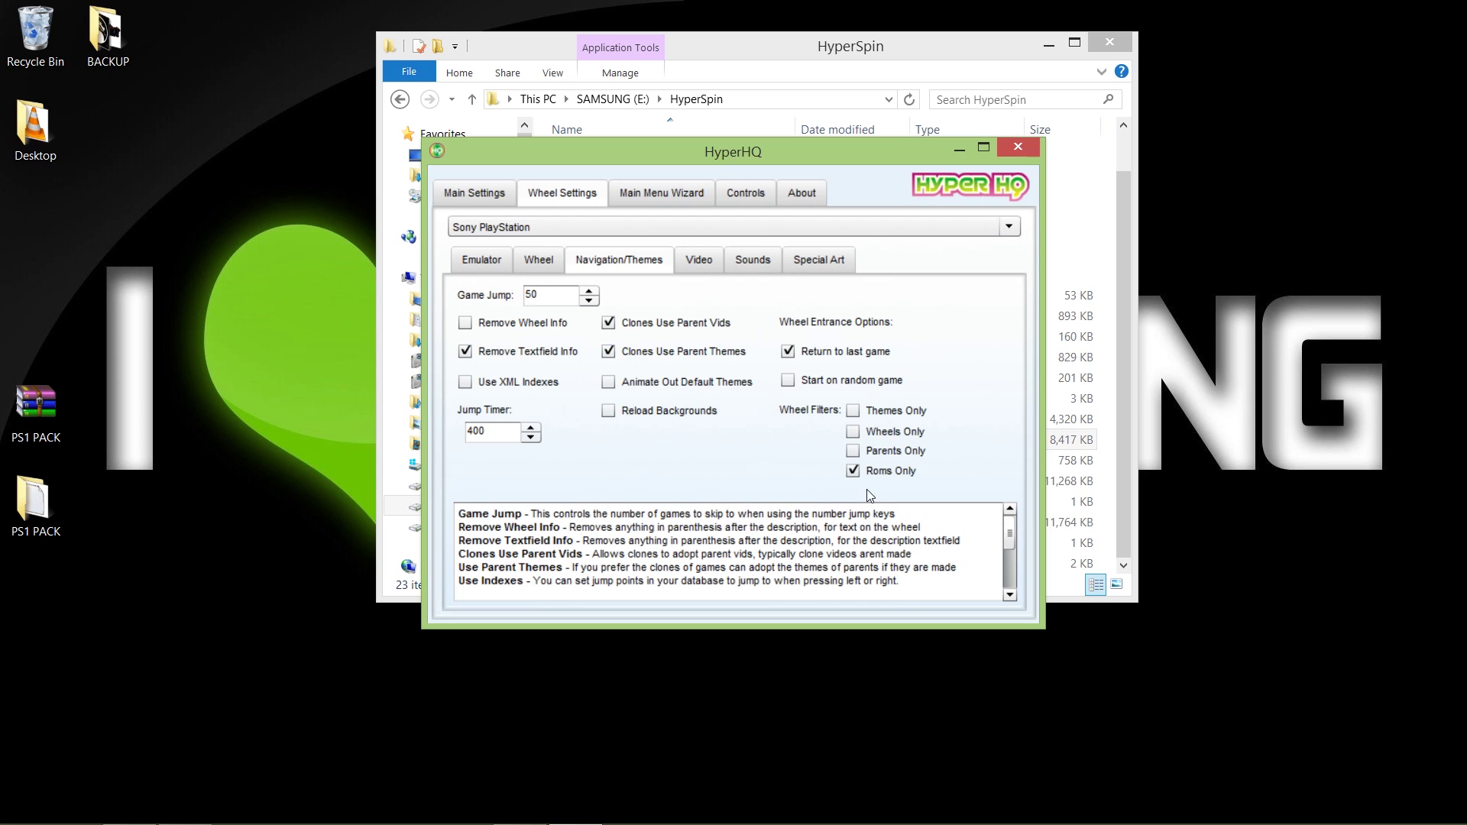
{"action": "left_click", "coordinate": [853, 433]}
Review the Sony PlayStation wheel's video path, sound options and special artwork settings
{"action": "left_click", "coordinate": [700, 254]}
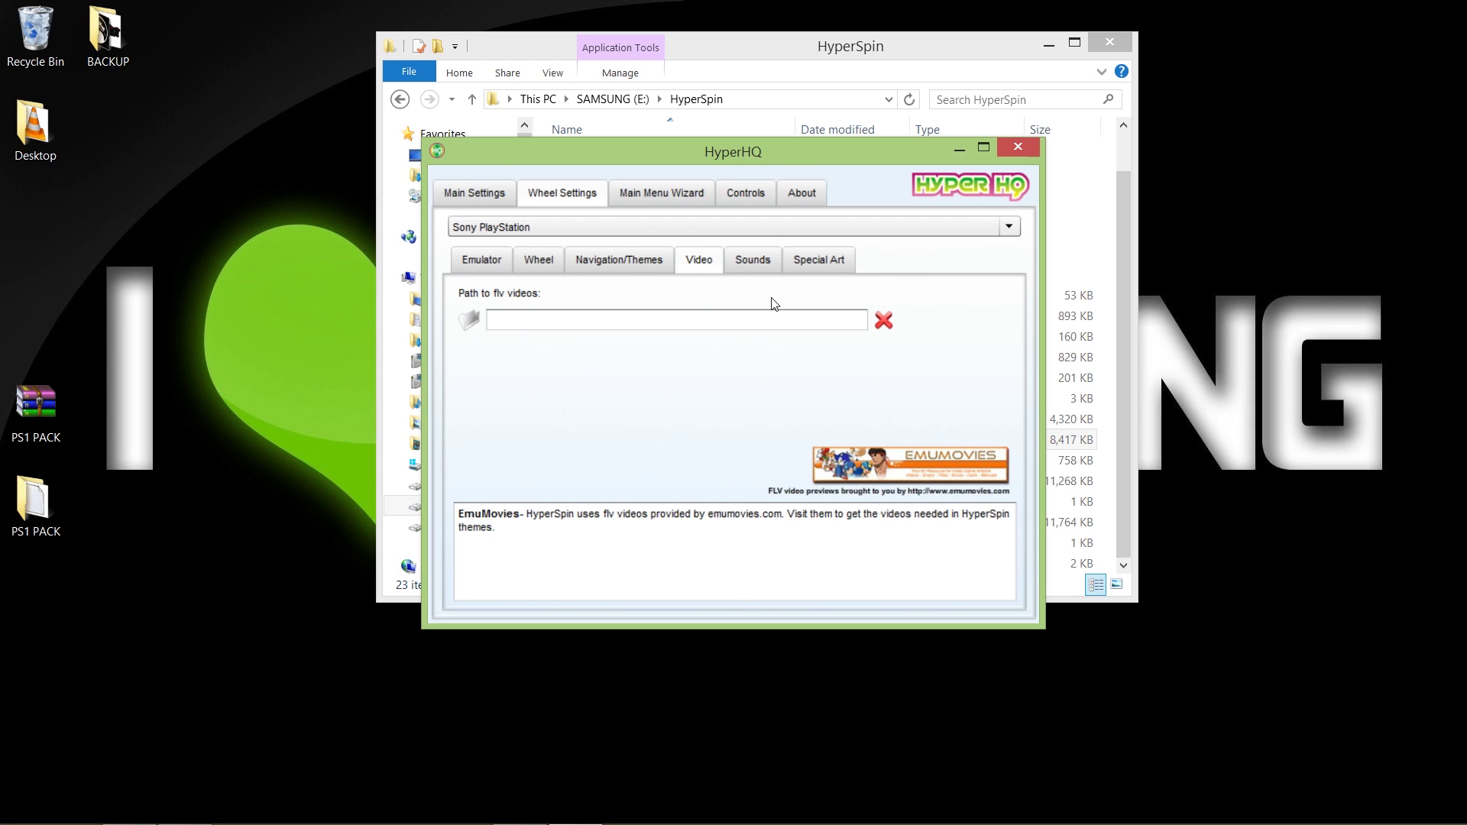
{"action": "left_click", "coordinate": [747, 264]}
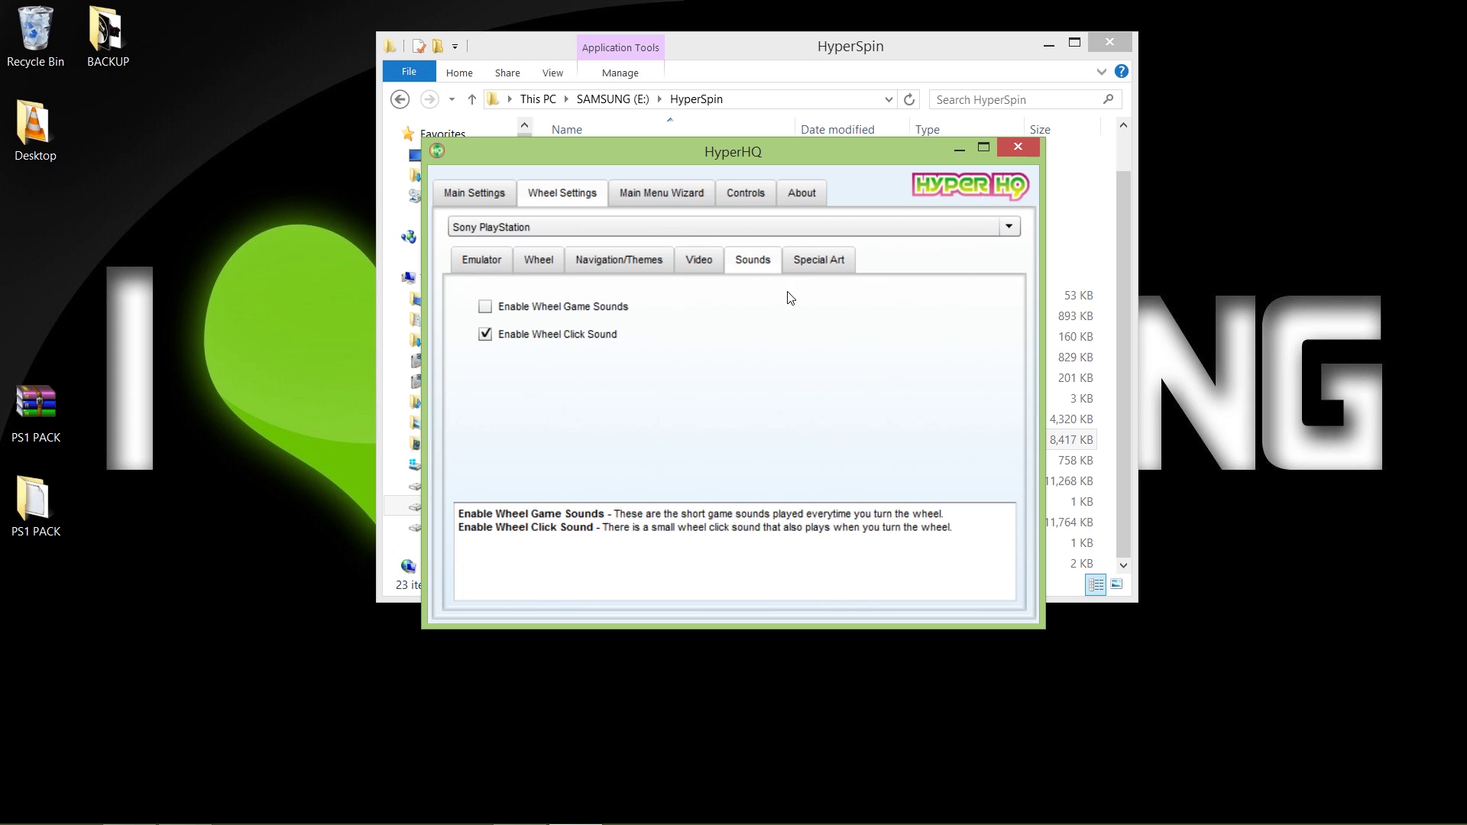
{"action": "left_click", "coordinate": [813, 266]}
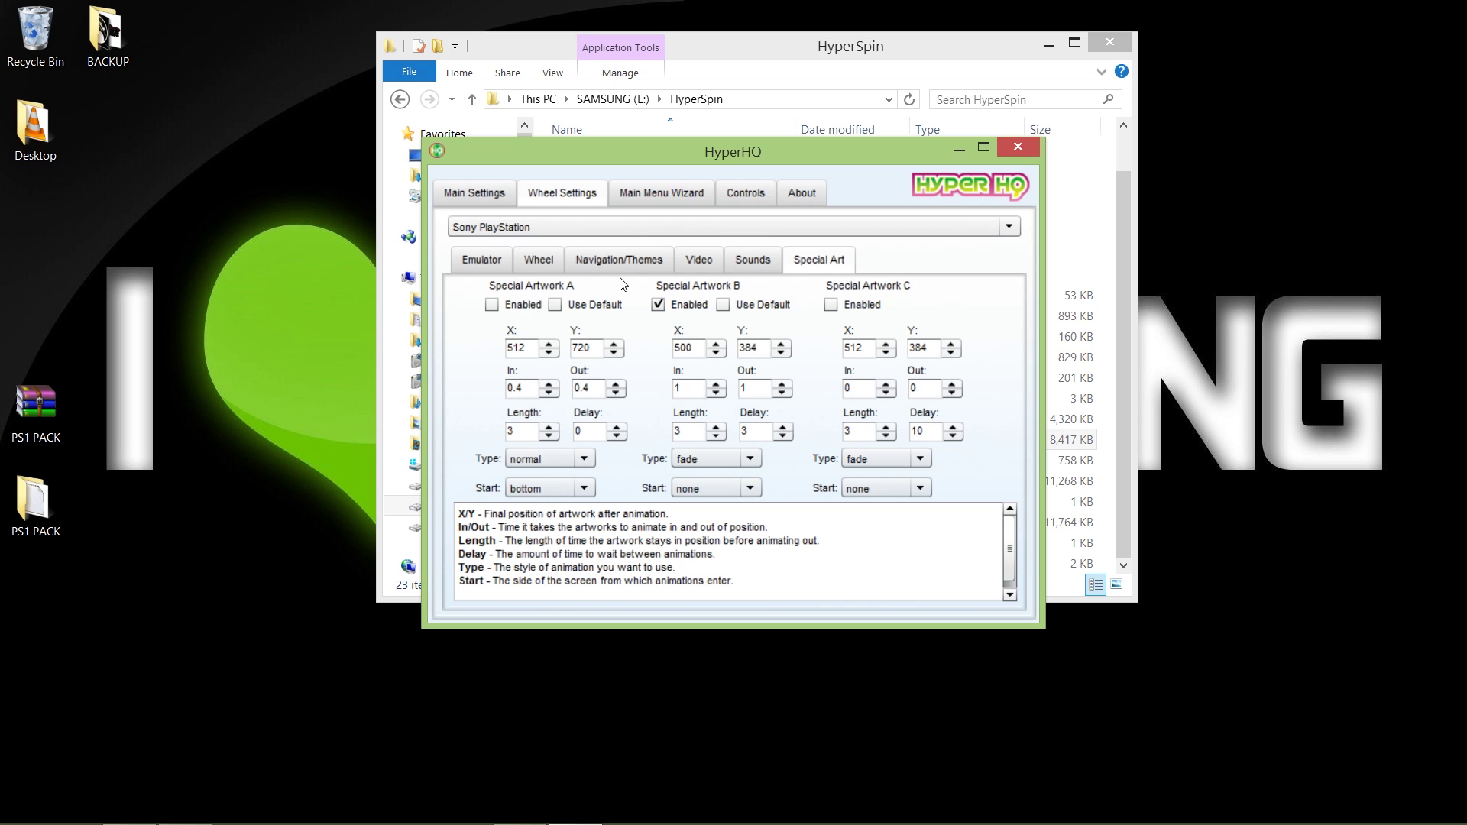
Look through HyperHQ's keyboard controls and its general and screen settings, then close HyperHQ
{"action": "left_click", "coordinate": [630, 199]}
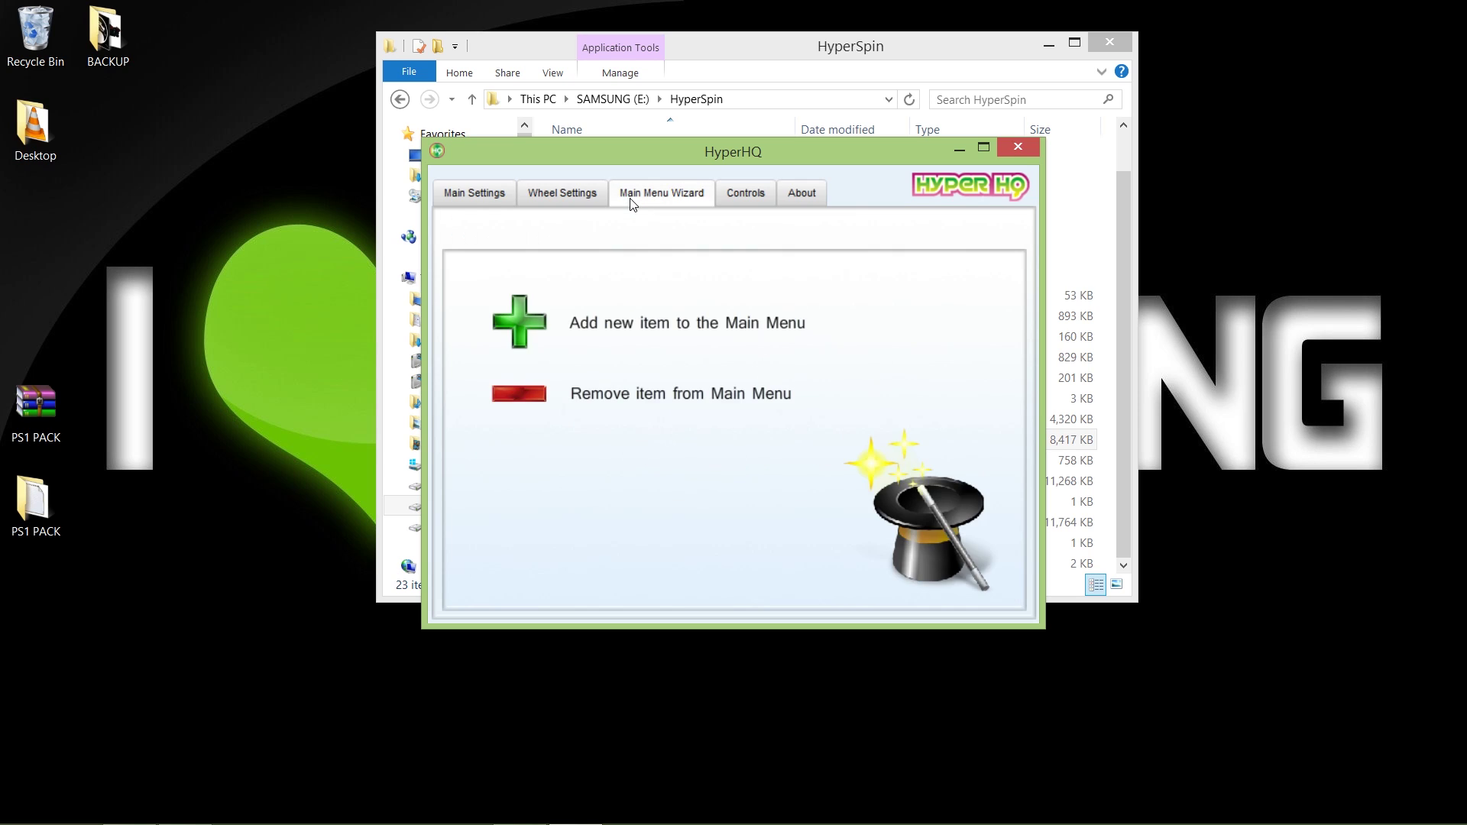
{"action": "left_click", "coordinate": [558, 190]}
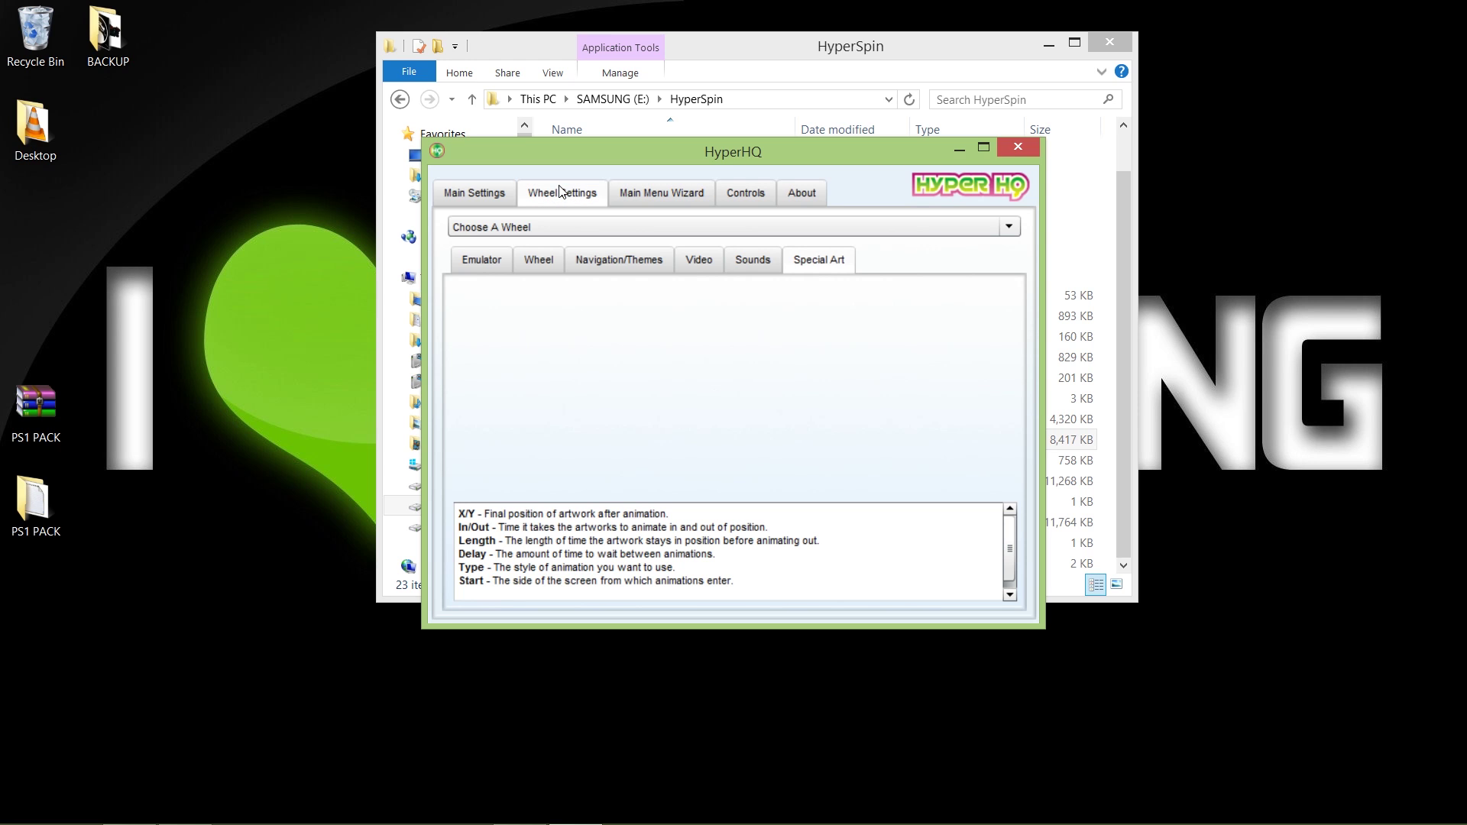
{"action": "left_click", "coordinate": [752, 192]}
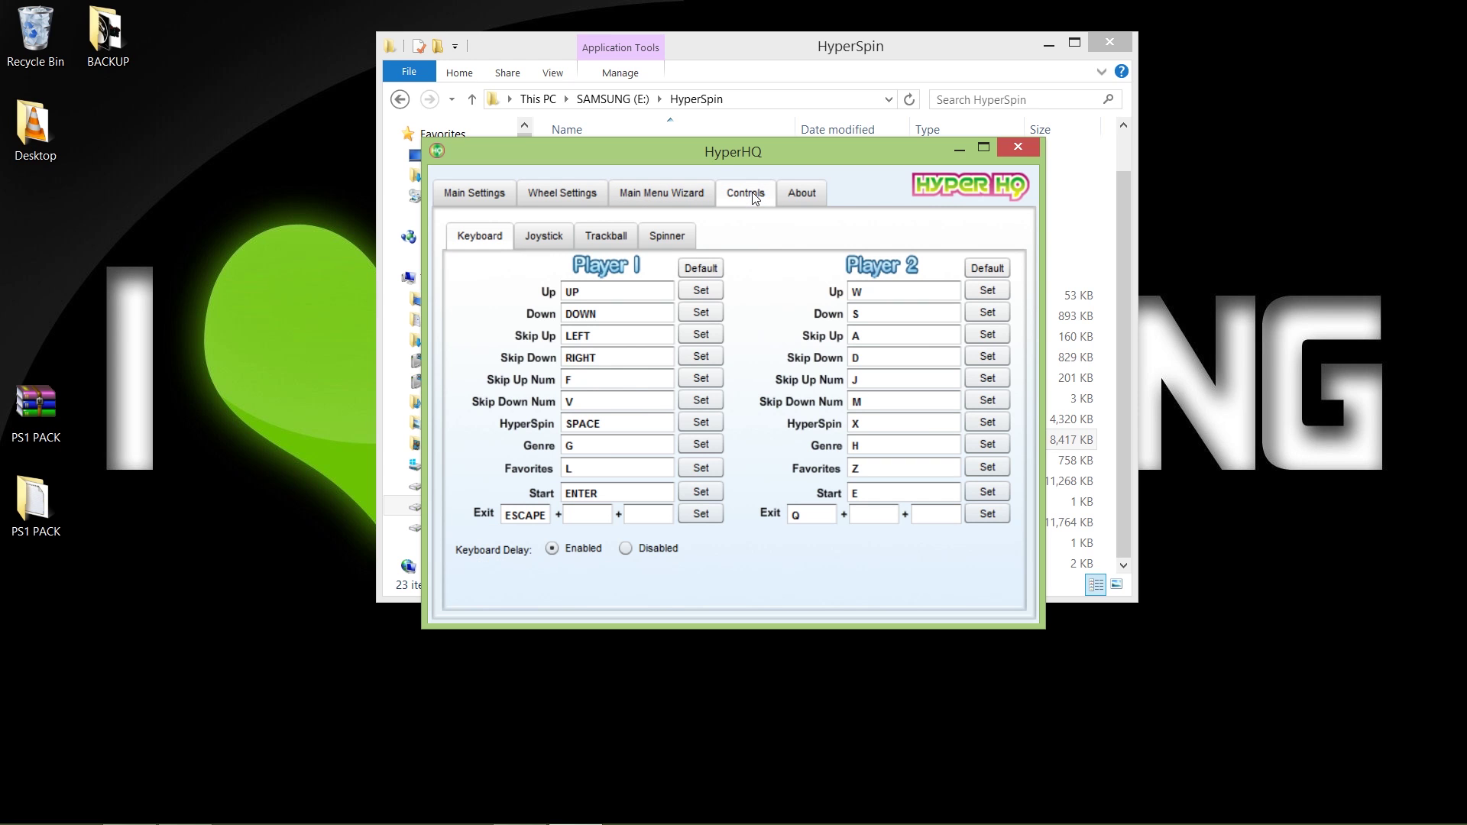
{"action": "left_click", "coordinate": [480, 205]}
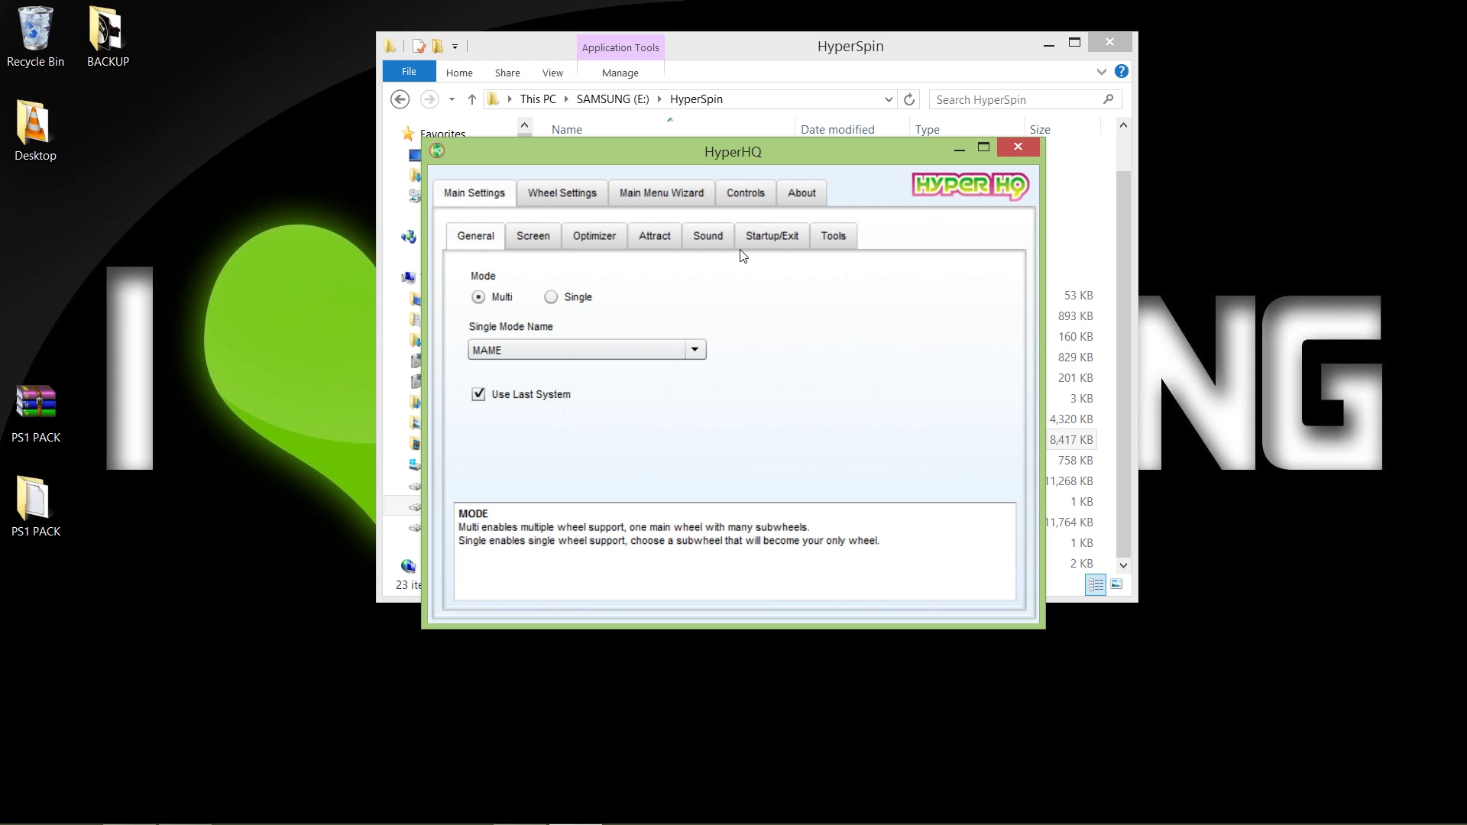
{"action": "left_click", "coordinate": [522, 237]}
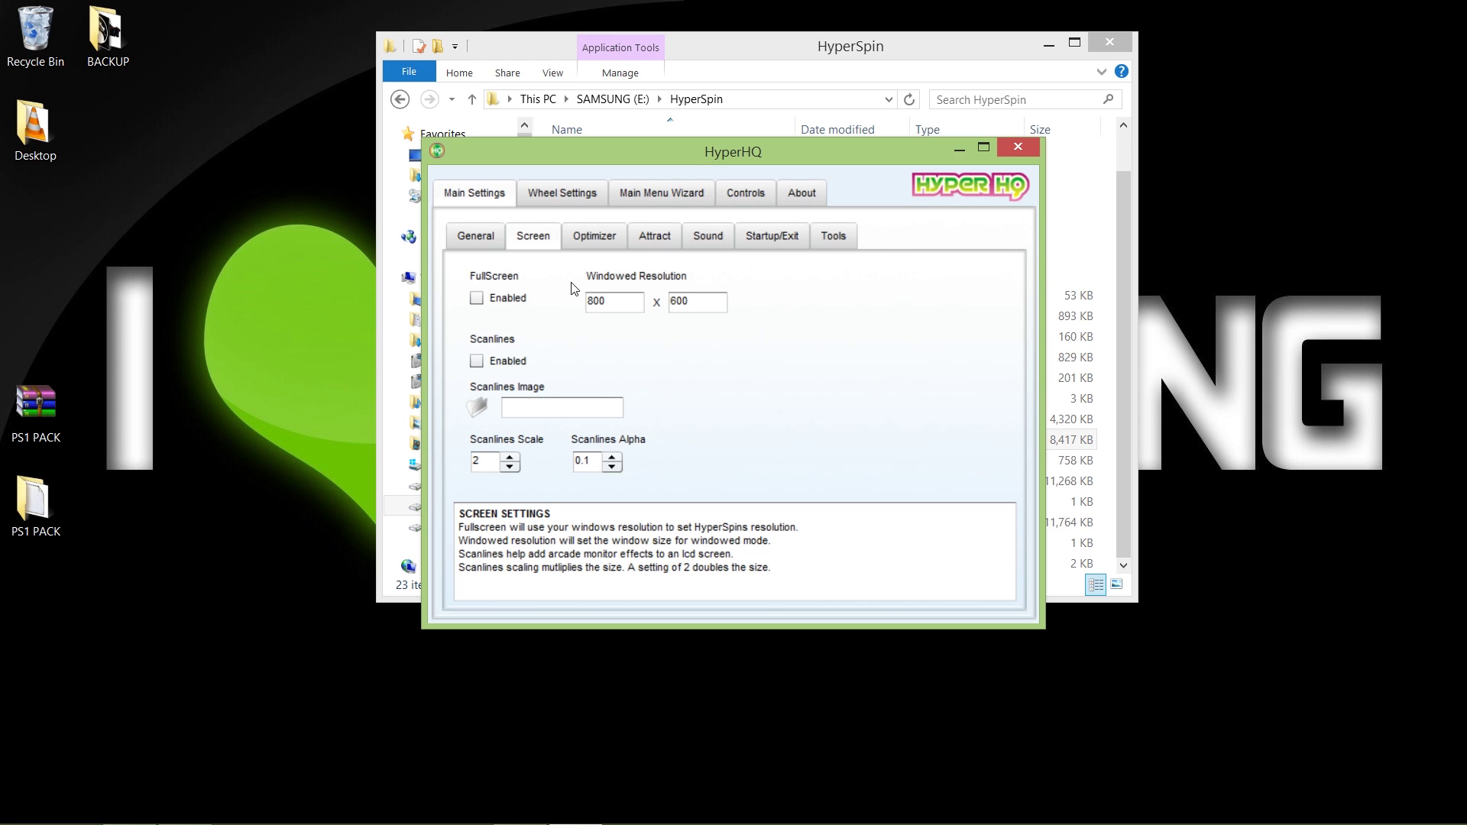
{"action": "left_click", "coordinate": [1015, 142]}
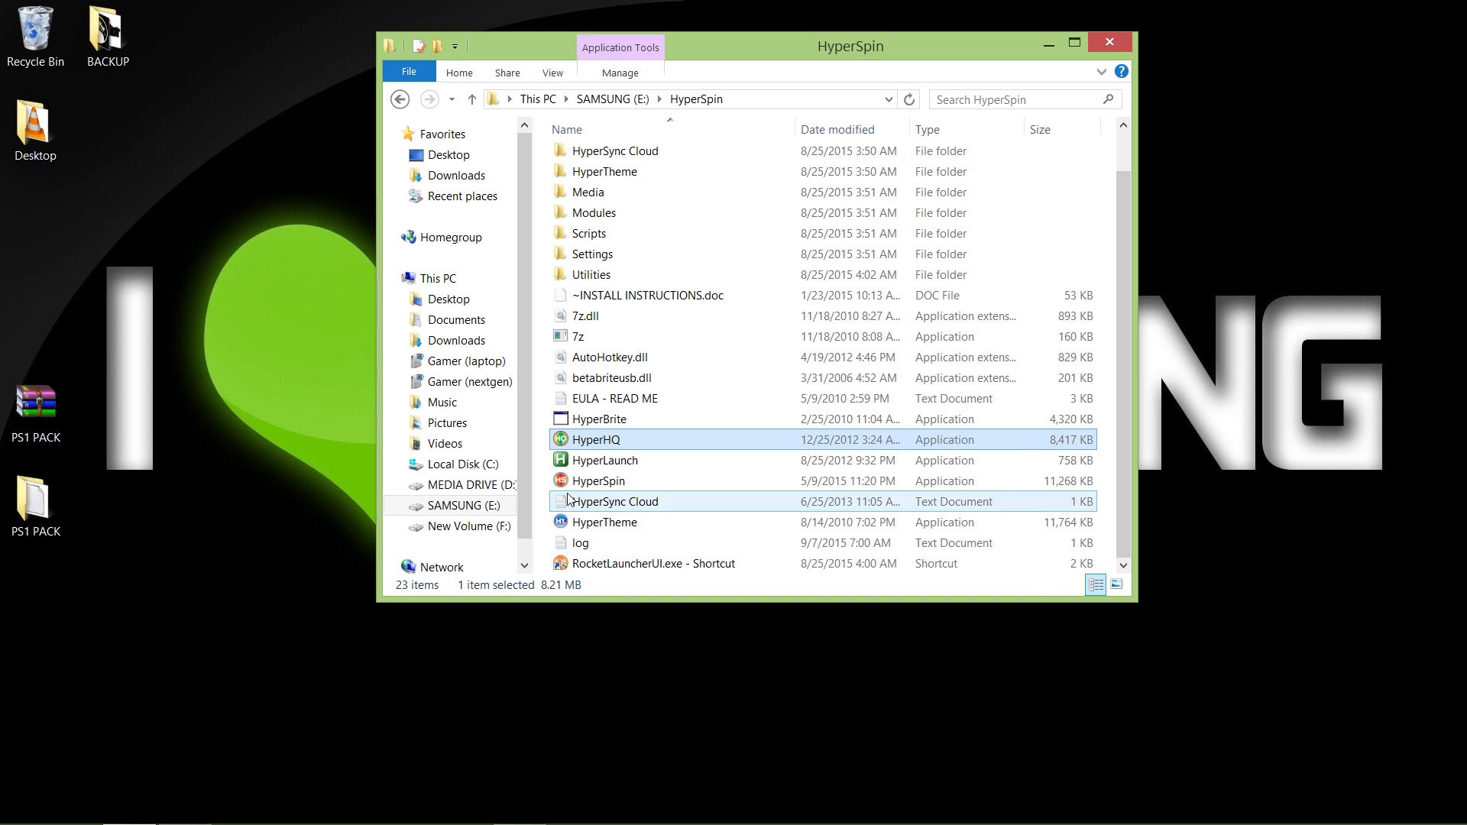
Launch HyperSpin and browse the PlayStation wheel in both directions to check its games and artwork
{"action": "double_click", "coordinate": [641, 482]}
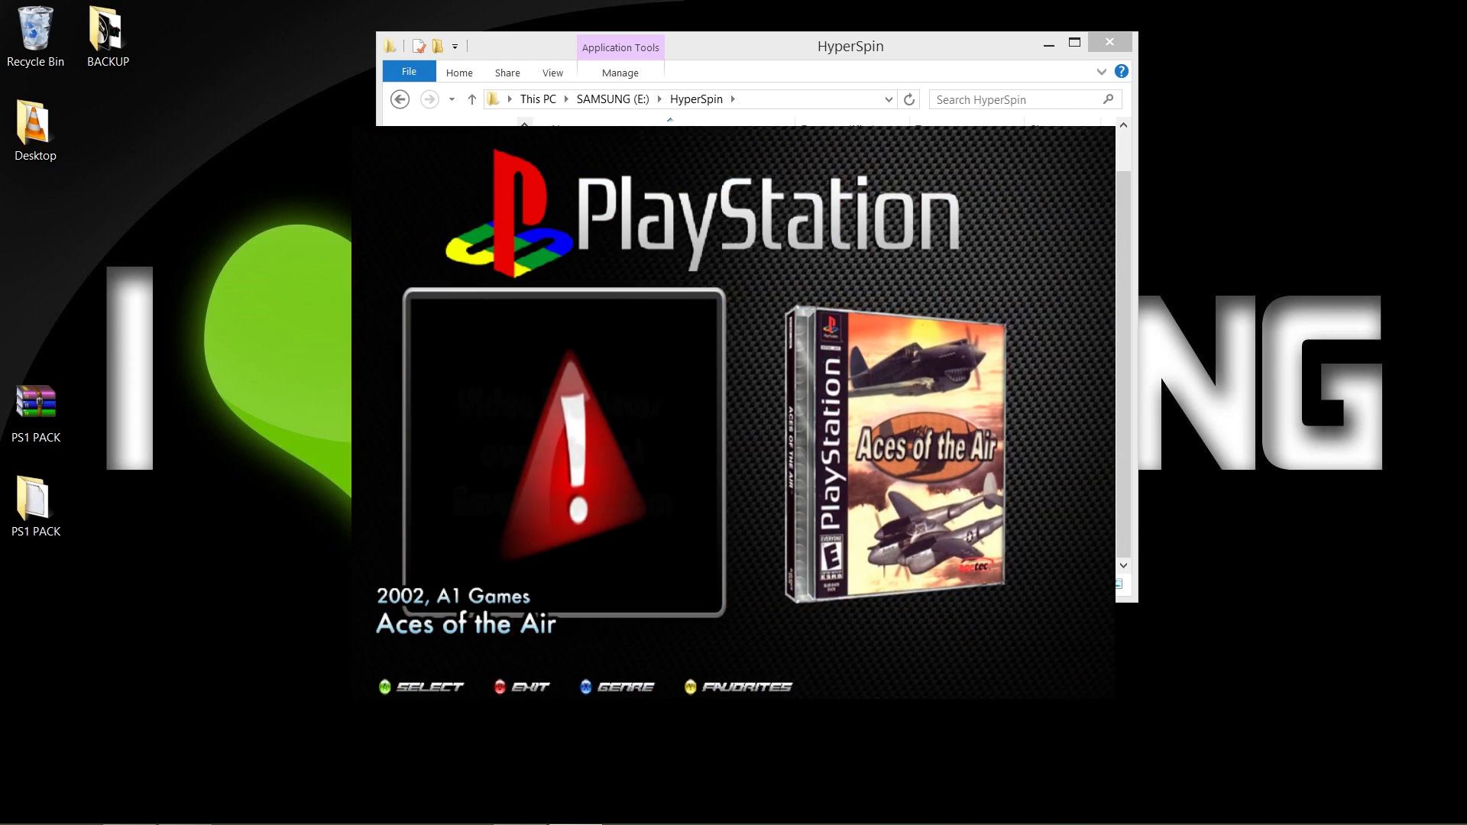
{"action": "key", "text": "Down"}
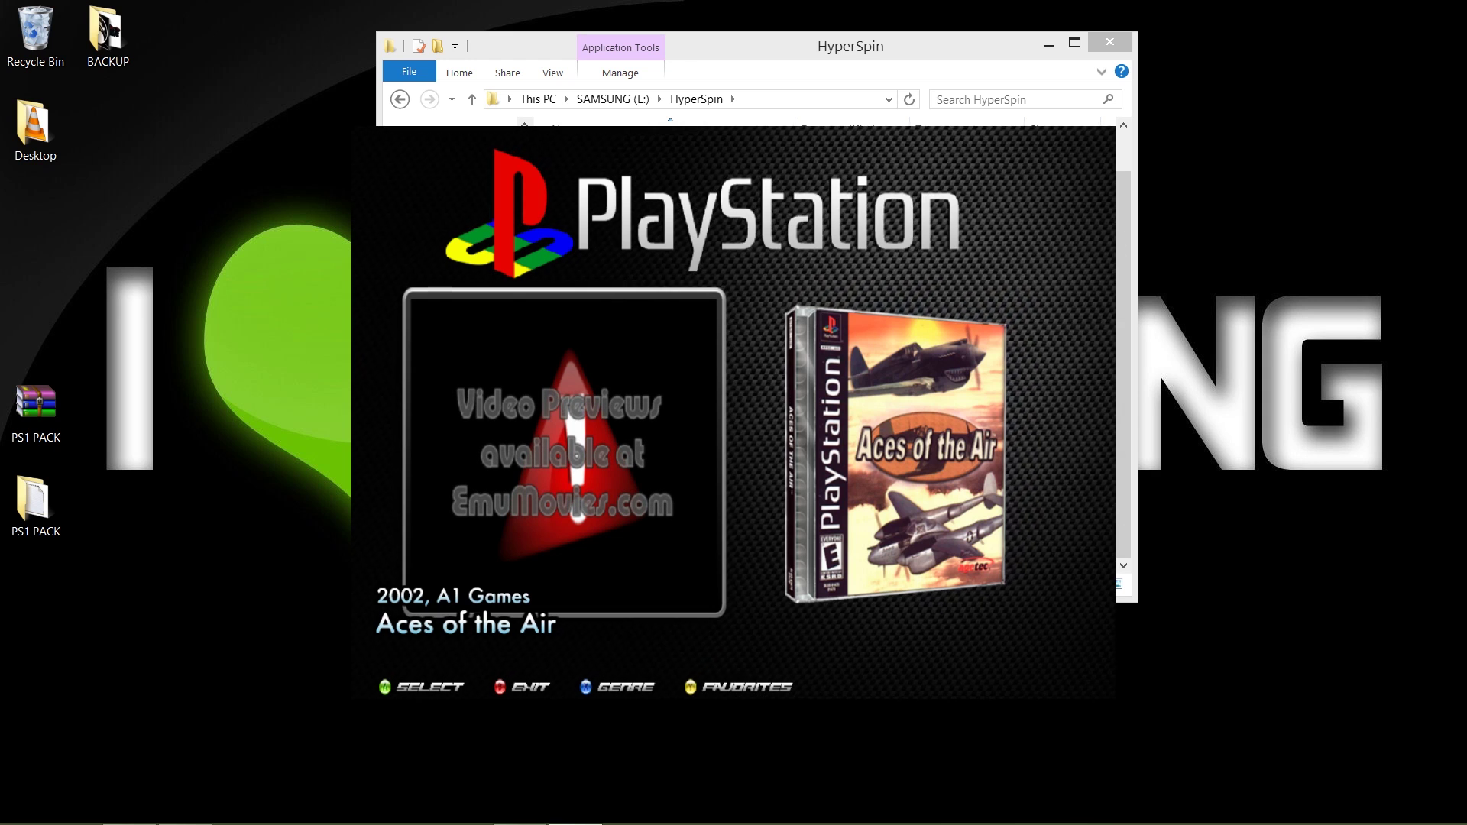
{"action": "key", "text": "Down"}
{"action": "key", "text": "Down"}
{"action": "key", "text": "Down"}
{"action": "key", "text": "Down"}
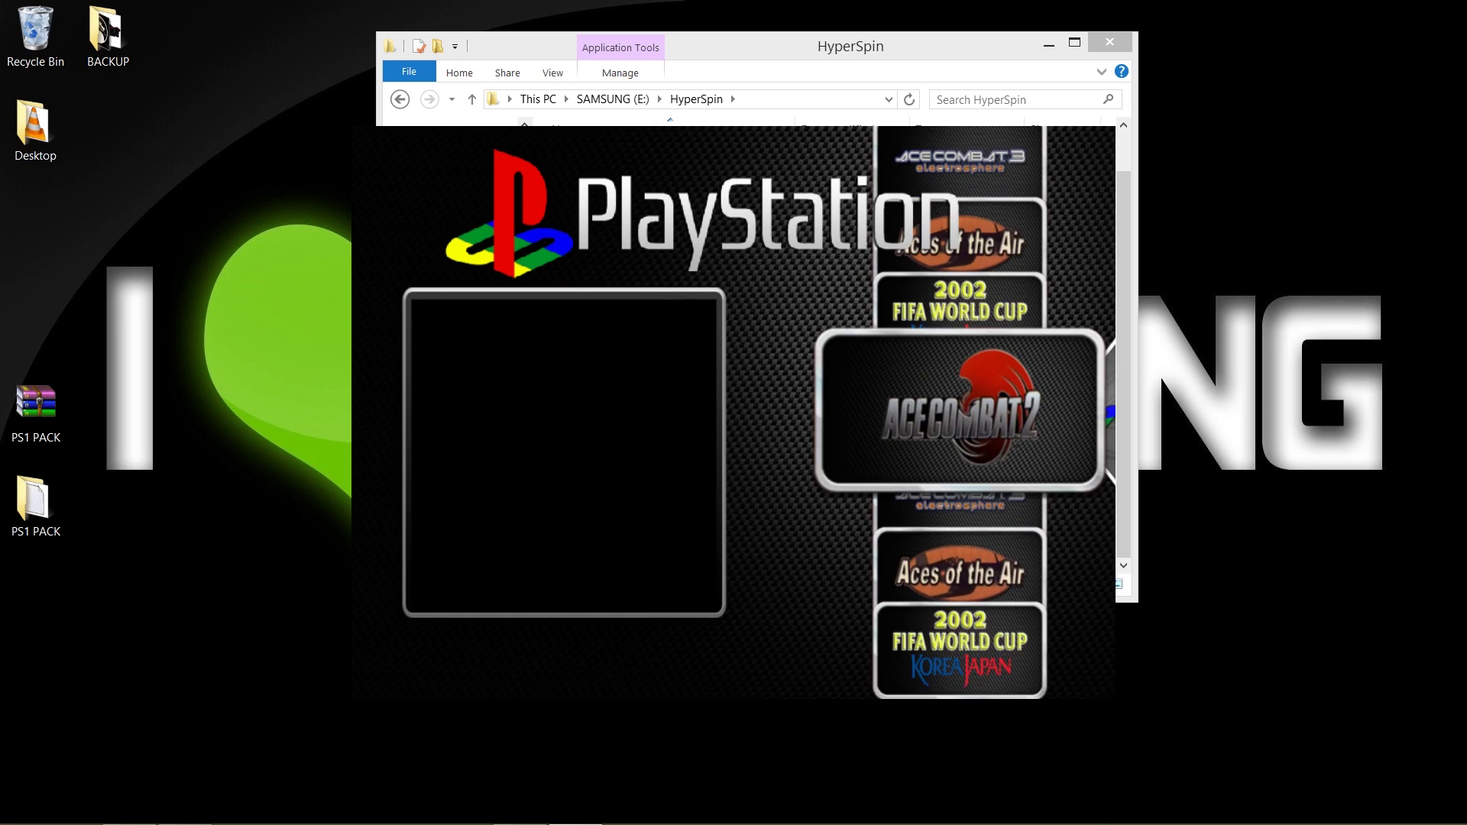
{"action": "key", "text": "Down"}
{"action": "key", "text": "Down"}
{"action": "key", "text": "Down"}
{"action": "key", "text": "Down"}
{"action": "key", "text": "Down"}
{"action": "key", "text": "Down"}
{"action": "key", "text": "Down"}
{"action": "key", "text": "Down"}
{"action": "key", "text": "Down"}
{"action": "key", "text": "Down"}
{"action": "key", "text": "Down"}
{"action": "key", "text": "Down"}
{"action": "key", "text": "Down"}
{"action": "key", "text": "Down"}
{"action": "key", "text": "Down"}
{"action": "key", "text": "Down"}
{"action": "key", "text": "Down"}
{"action": "key", "text": "Down"}
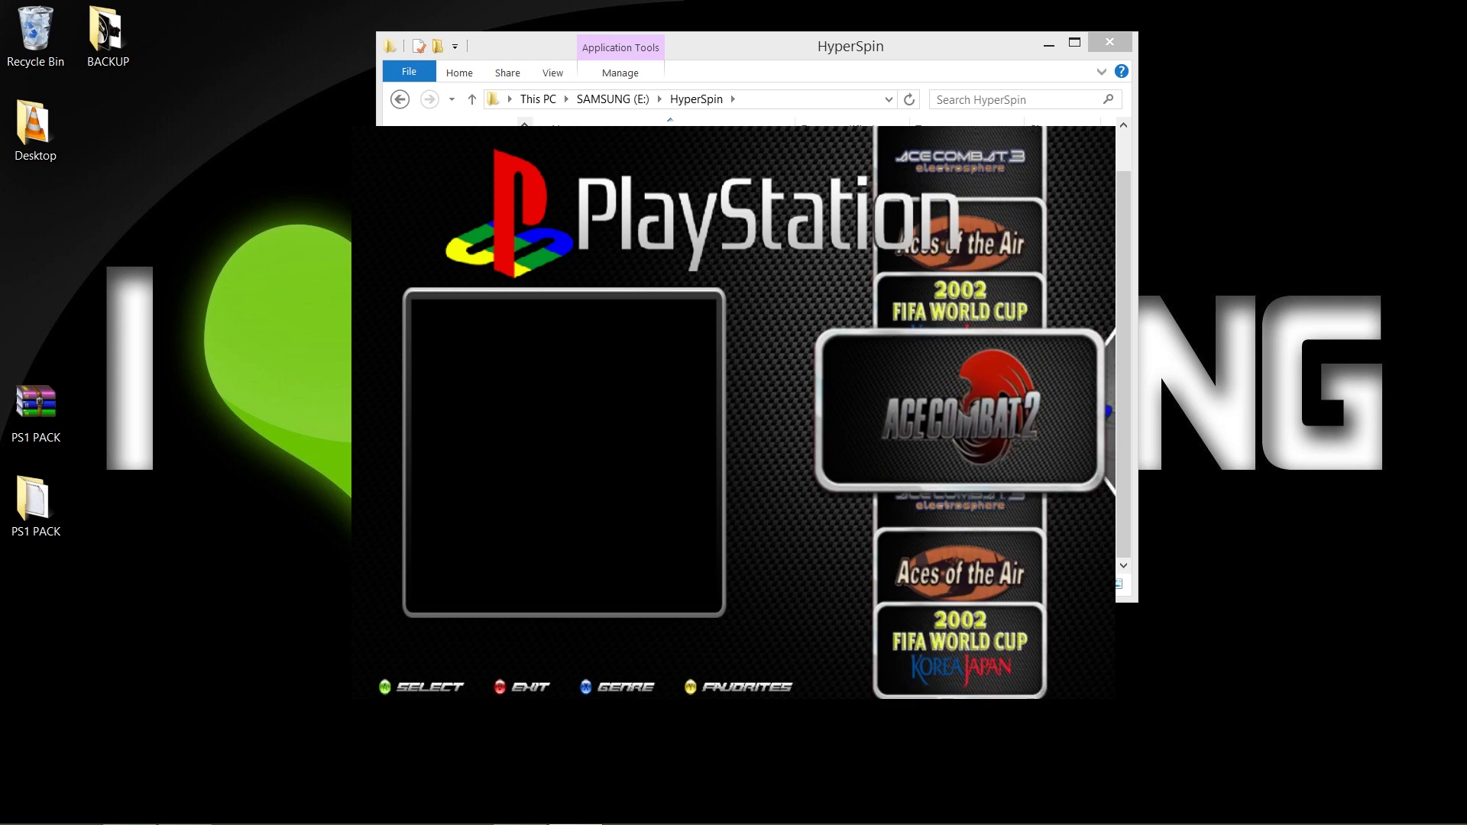
{"action": "key", "text": "Down"}
{"action": "key", "text": "Down"}
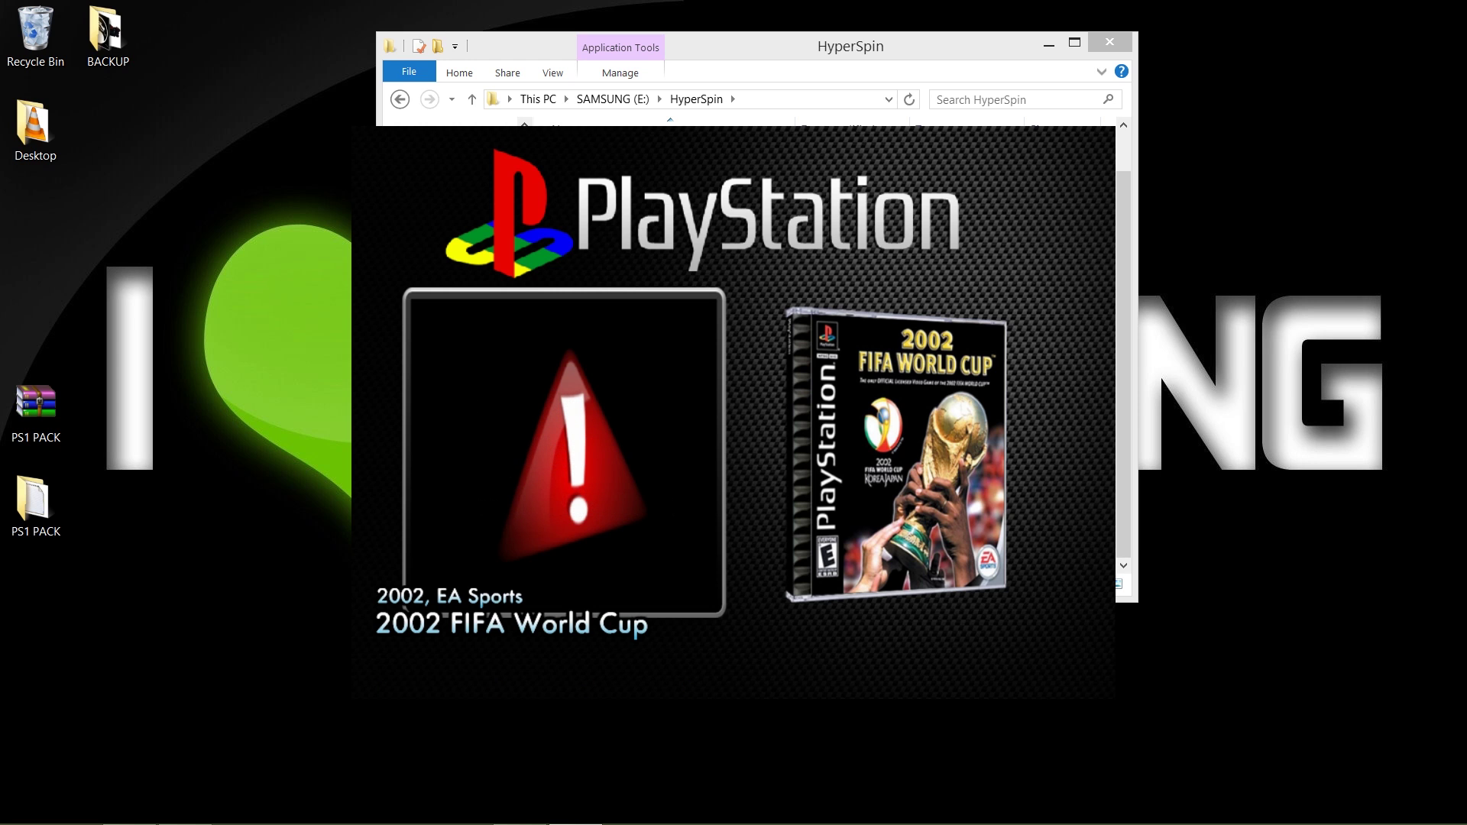
{"action": "key", "text": "Down"}
{"action": "key", "text": "Down"}
{"action": "key", "text": "Down"}
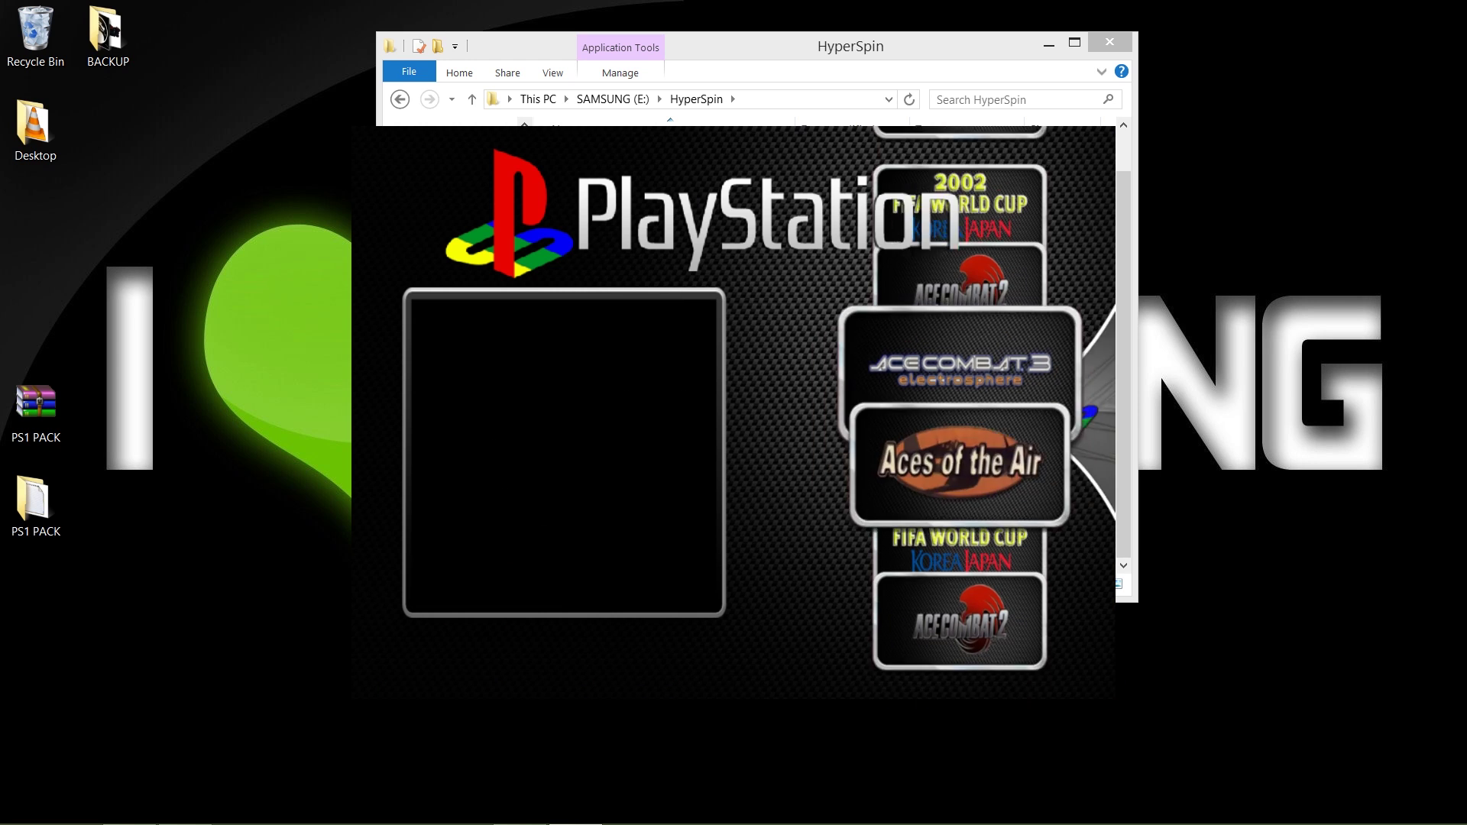
{"action": "key", "text": "Up"}
{"action": "key", "text": "Up"}
{"action": "key", "text": "Up"}
{"action": "key", "text": "Up"}
{"action": "key", "text": "Up"}
{"action": "key", "text": "Up"}
{"action": "key", "text": "Up"}
{"action": "key", "text": "Up"}
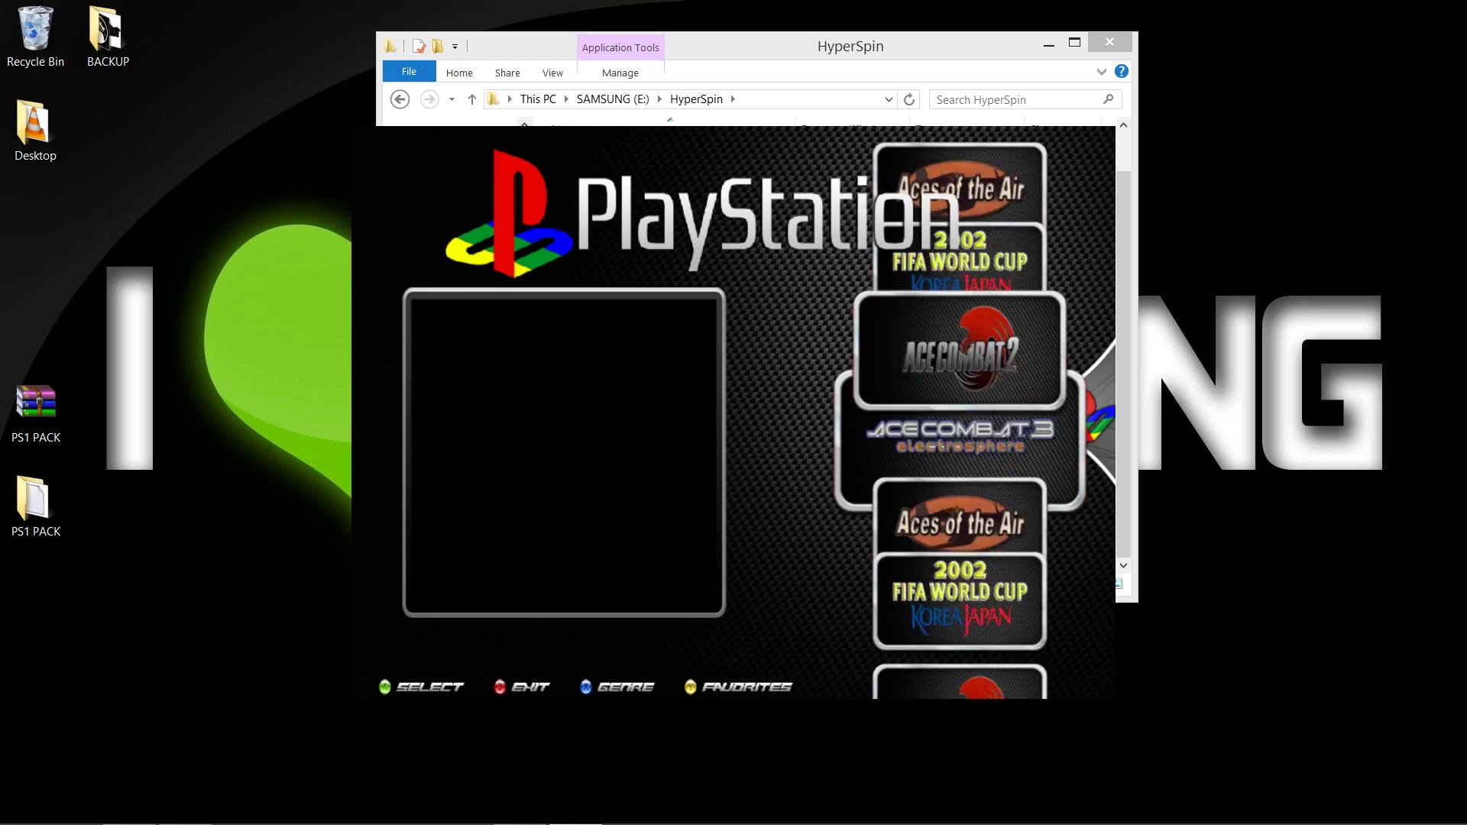
Leave the PlayStation wheel and exit HyperSpin
{"action": "key", "text": "Escape"}
{"action": "key", "text": "Escape"}
{"action": "key", "text": "Return"}
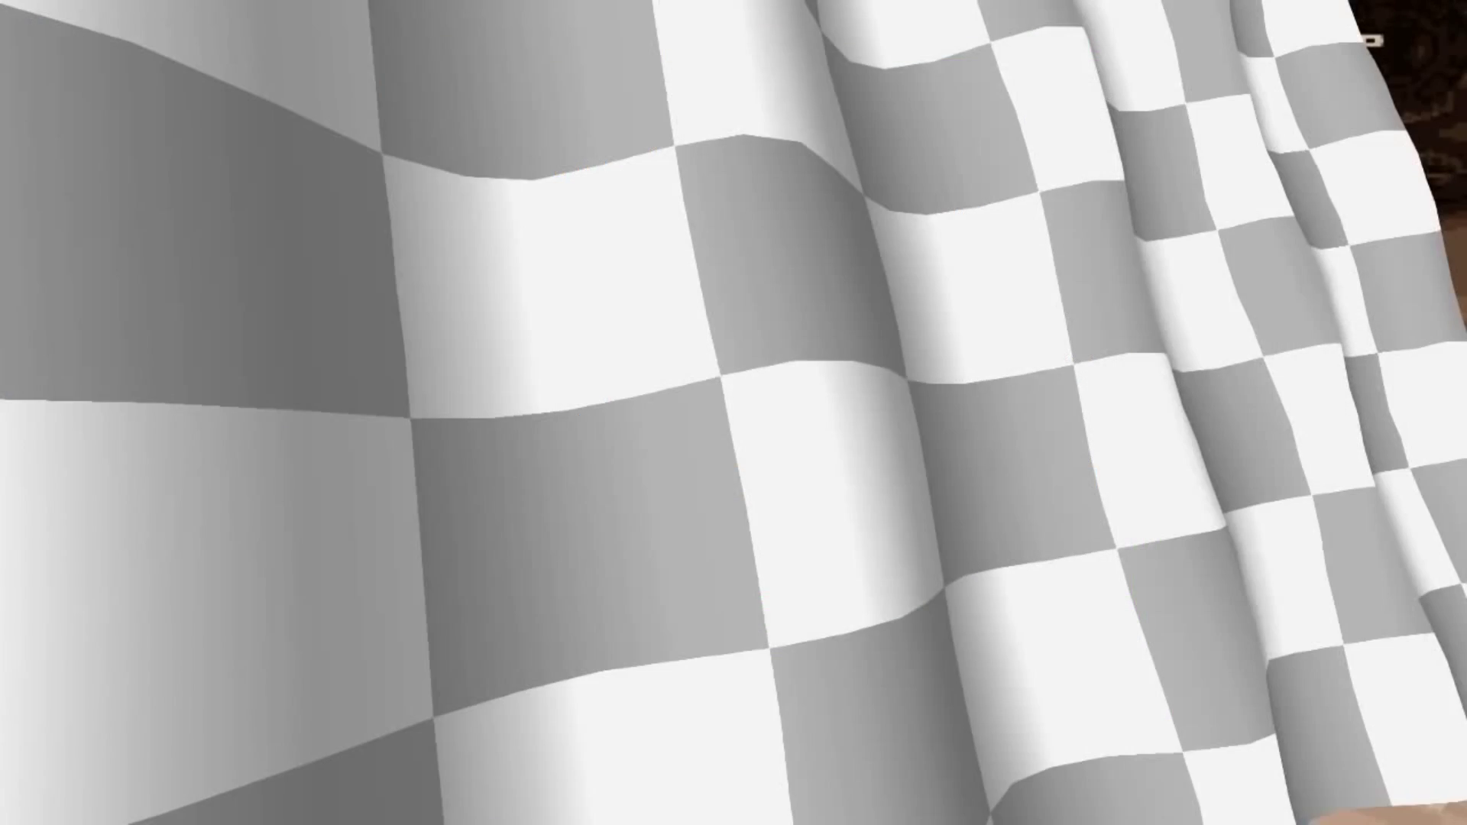